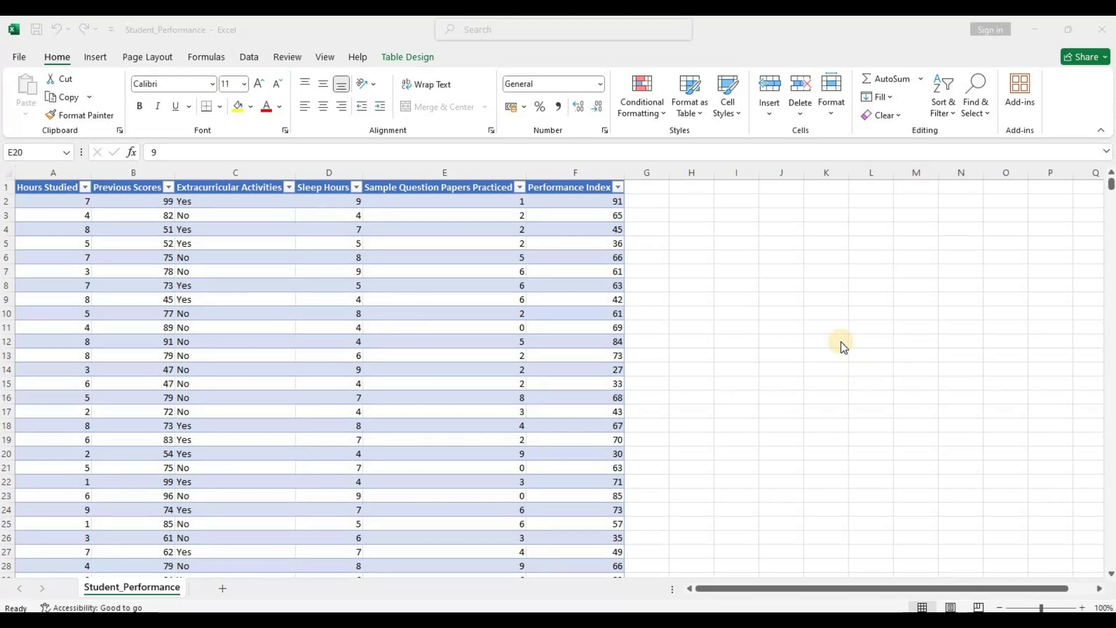
Examine the student performance table's columns, from Hours Studied through Performance Index
{"action": "left_click", "coordinate": [285, 260]}
{"action": "left_click", "coordinate": [290, 259]}
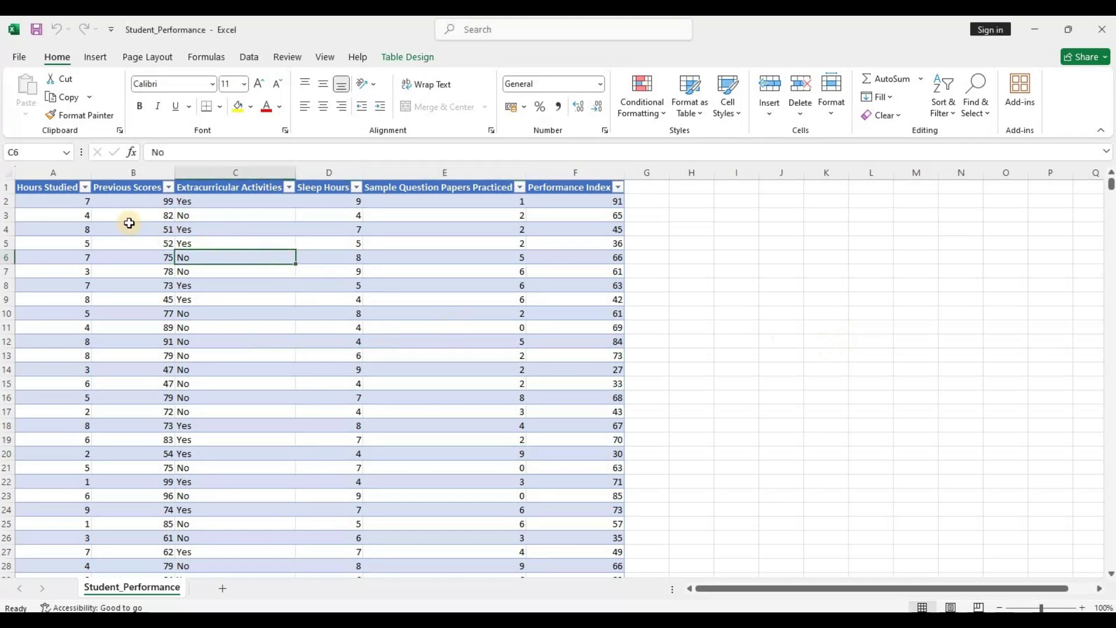
{"action": "left_click", "coordinate": [55, 187]}
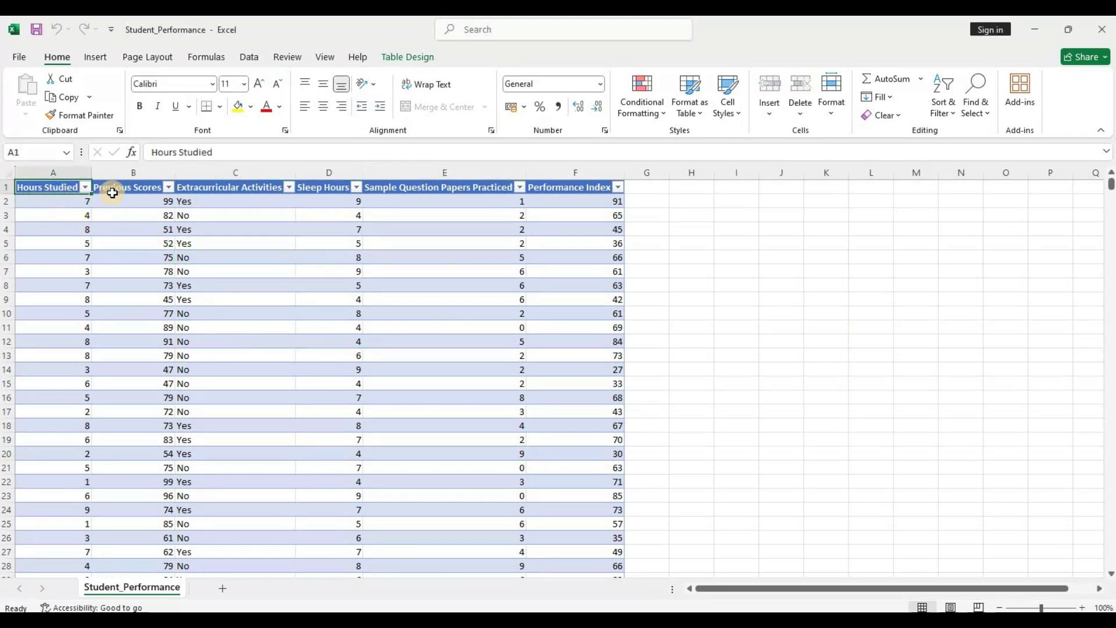
{"action": "left_click", "coordinate": [139, 188]}
{"action": "left_click", "coordinate": [235, 191]}
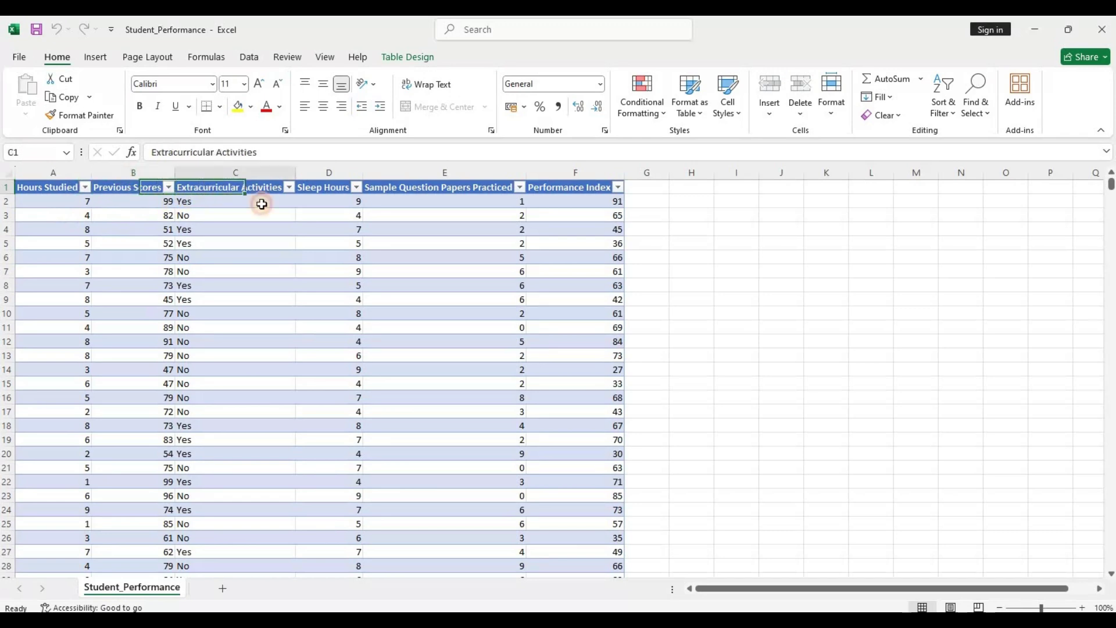
{"action": "left_click", "coordinate": [425, 188]}
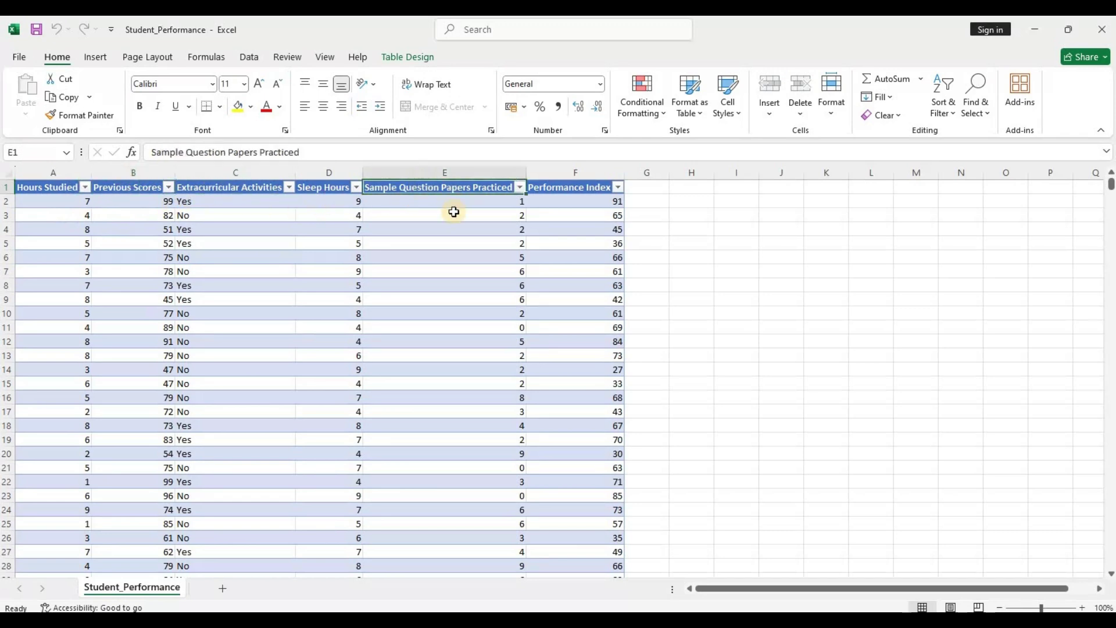
{"action": "left_click", "coordinate": [557, 231]}
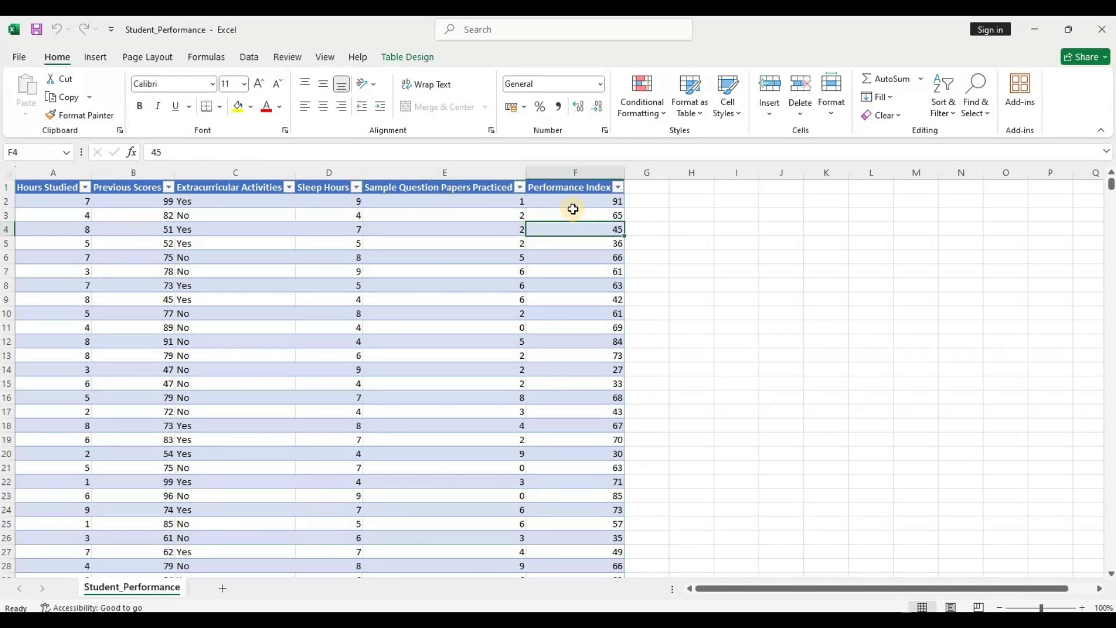
{"action": "left_click", "coordinate": [571, 187]}
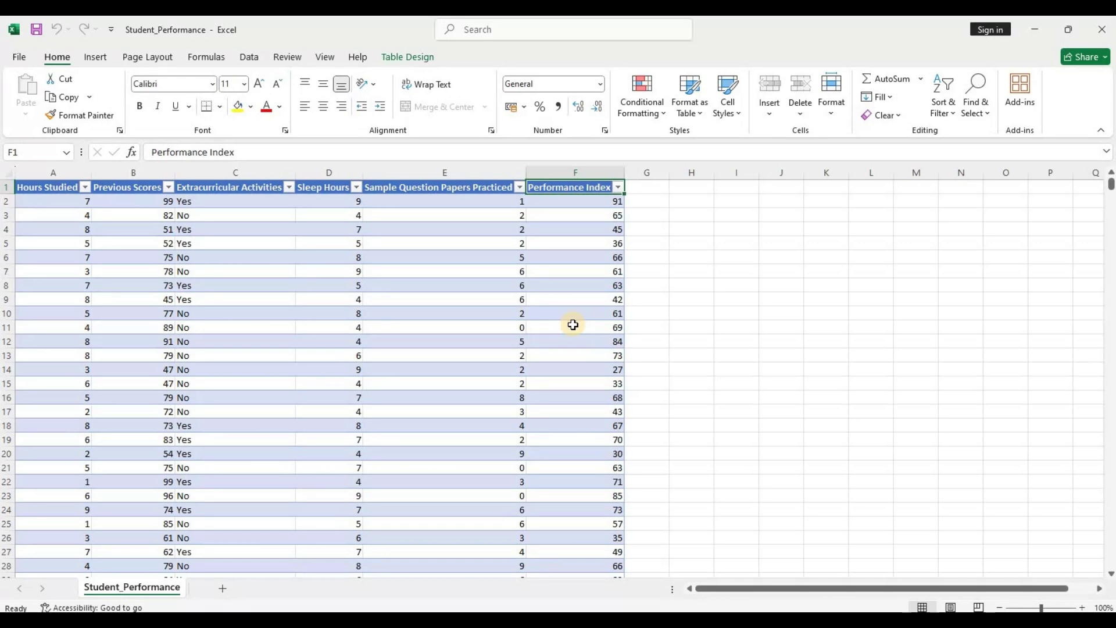
Insert a box and whisker chart of the Performance Index values in F2:F10001 and place it beside the table
{"action": "left_click", "coordinate": [578, 201]}
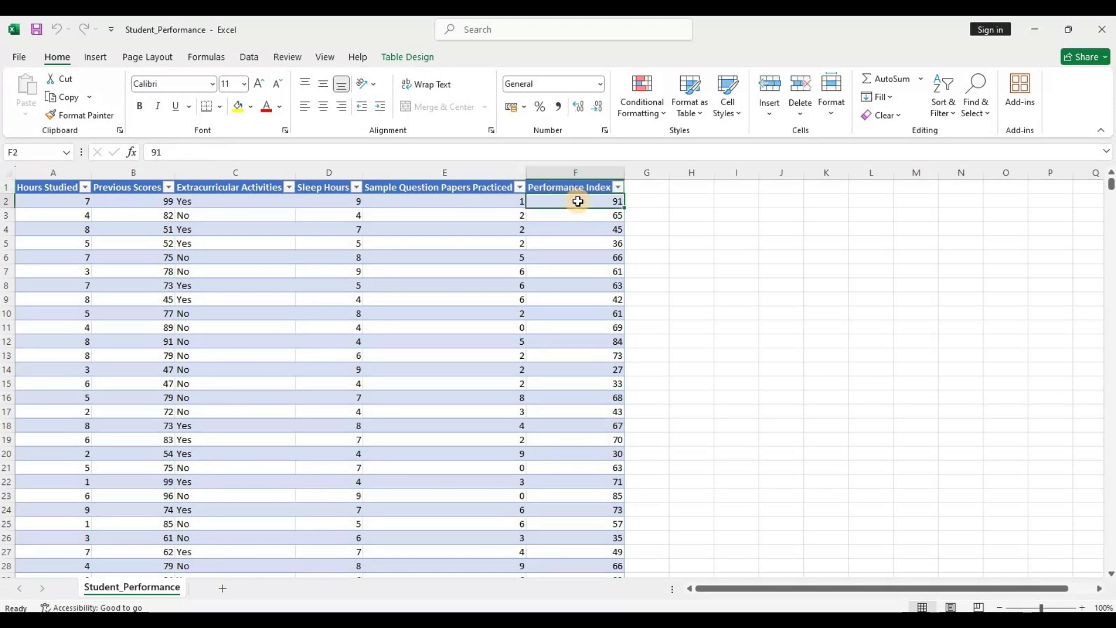
{"action": "key", "text": "ctrl+shift+Down"}
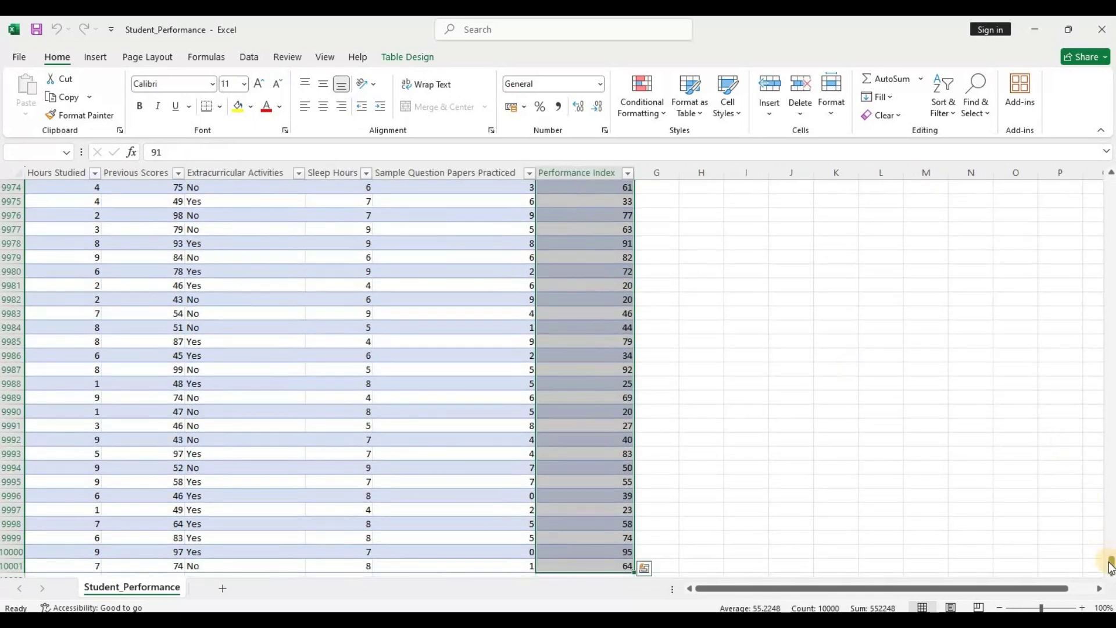
{"action": "left_click_drag", "start_coordinate": [1111, 567], "coordinate": [1109, 177]}
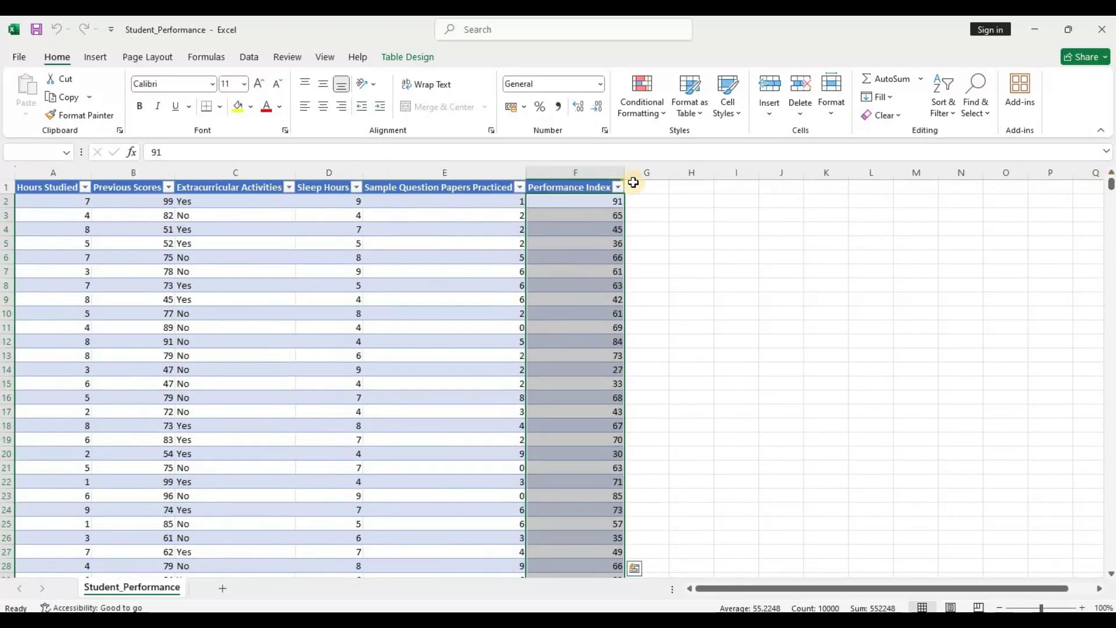
{"action": "left_click", "coordinate": [95, 60]}
{"action": "left_click", "coordinate": [487, 99]}
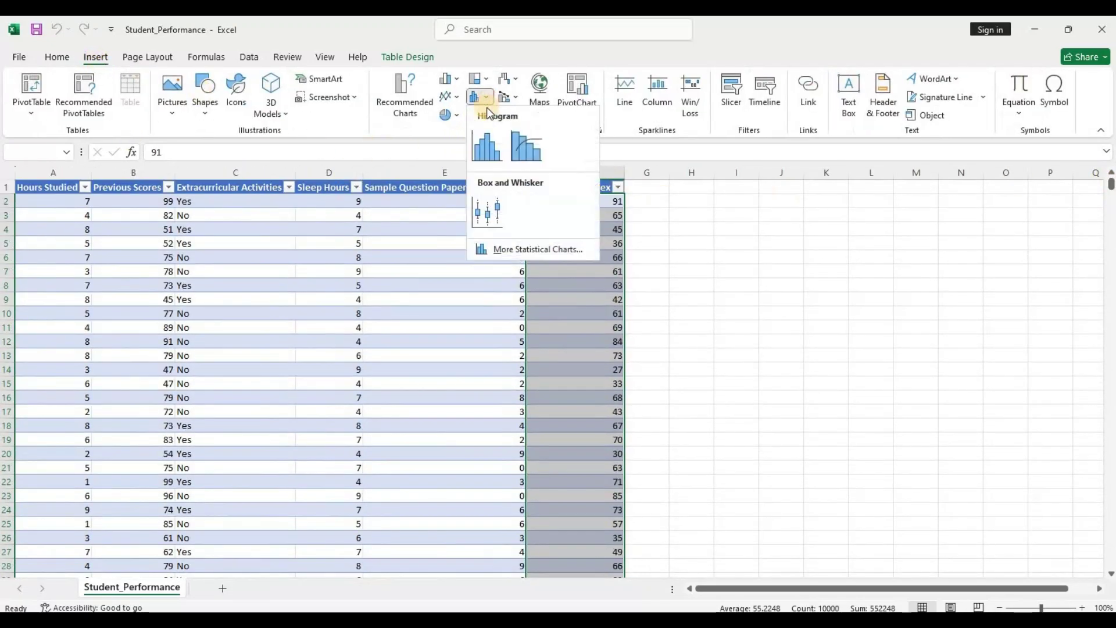
{"action": "left_click", "coordinate": [772, 324]}
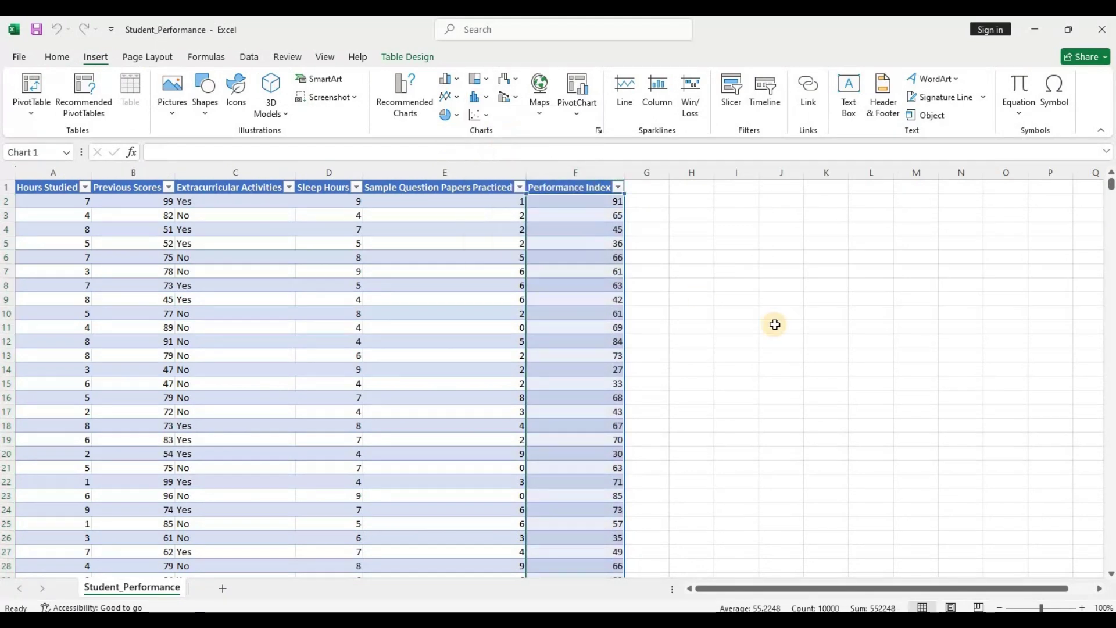
{"action": "left_click_drag", "start_coordinate": [735, 276], "coordinate": [1000, 206]}
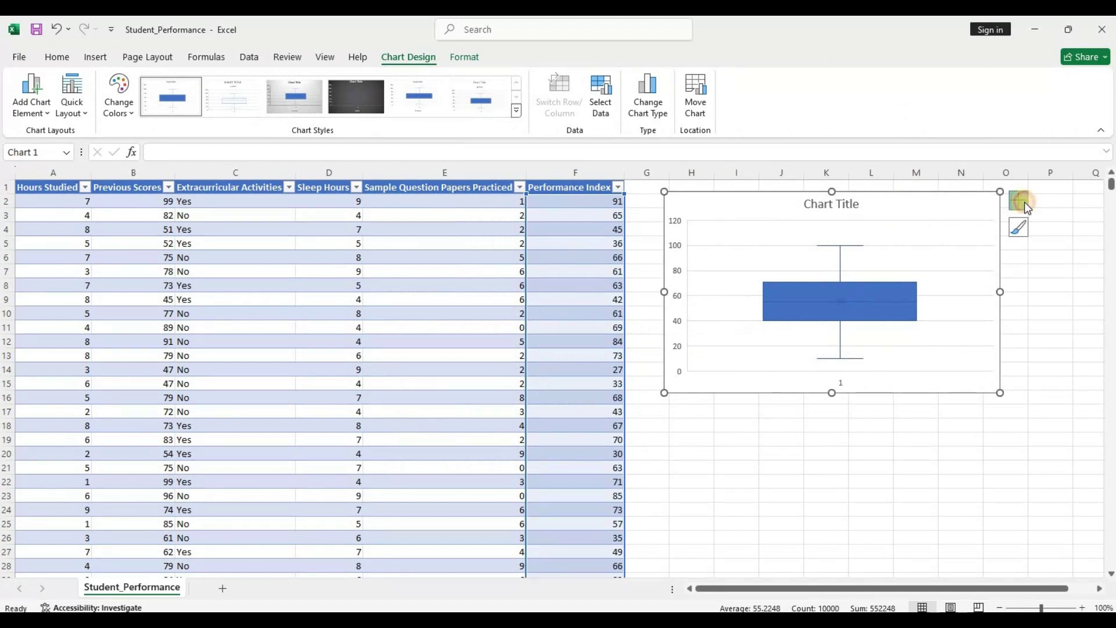
Remove the gridlines from the box plot and add data labels
{"action": "left_click", "coordinate": [1024, 201]}
{"action": "left_click", "coordinate": [560, 273]}
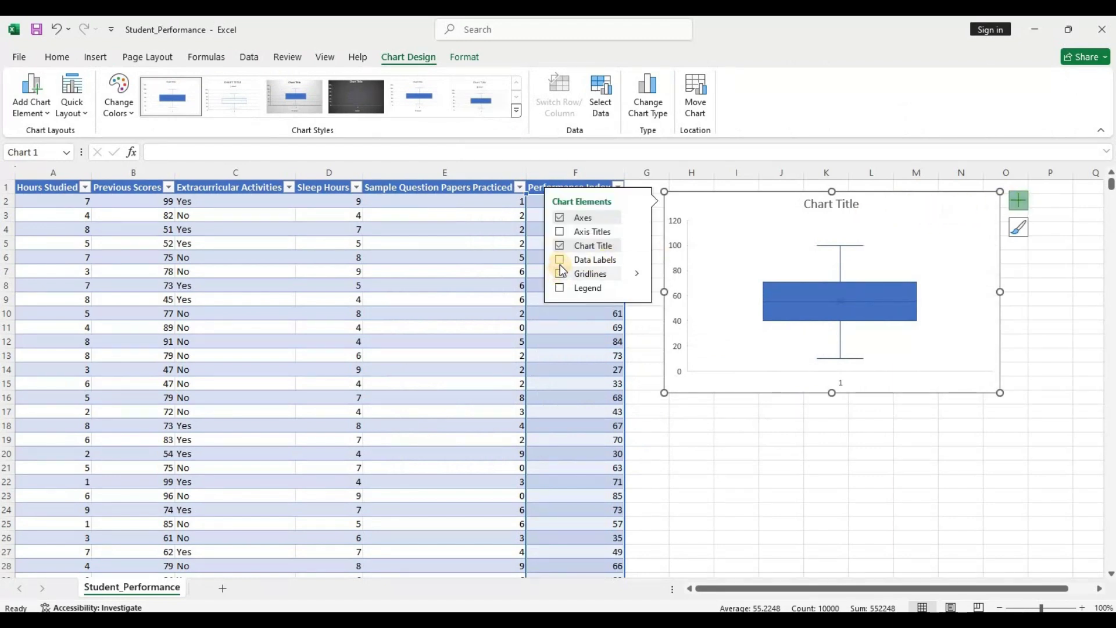
{"action": "left_click", "coordinate": [561, 261]}
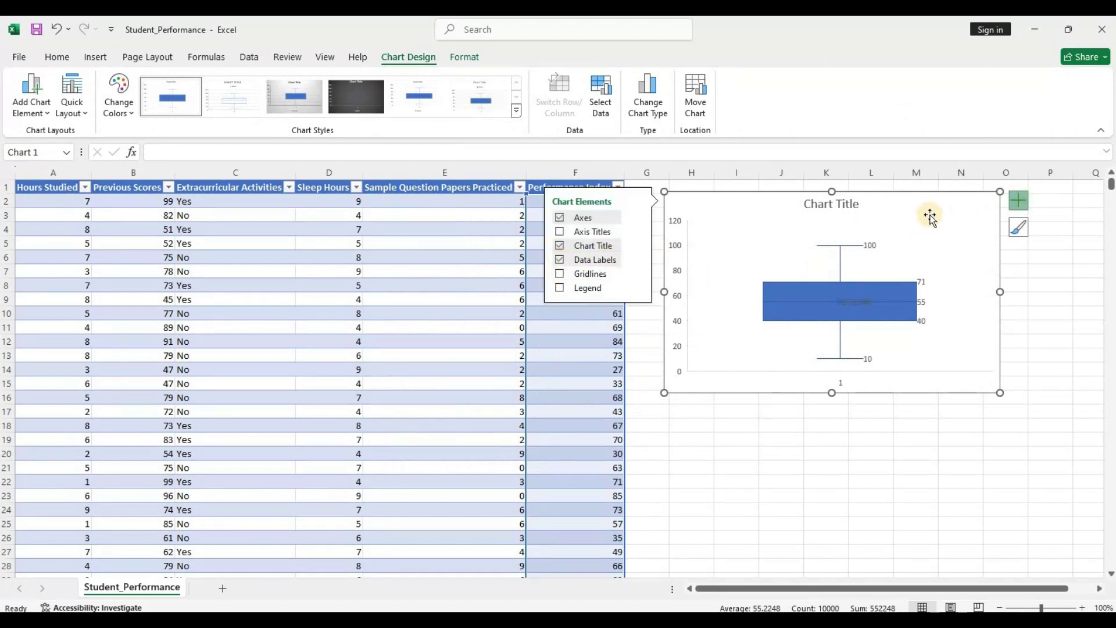
Format the box plot's data labels with the Number category and two decimal places
{"action": "left_click", "coordinate": [678, 225]}
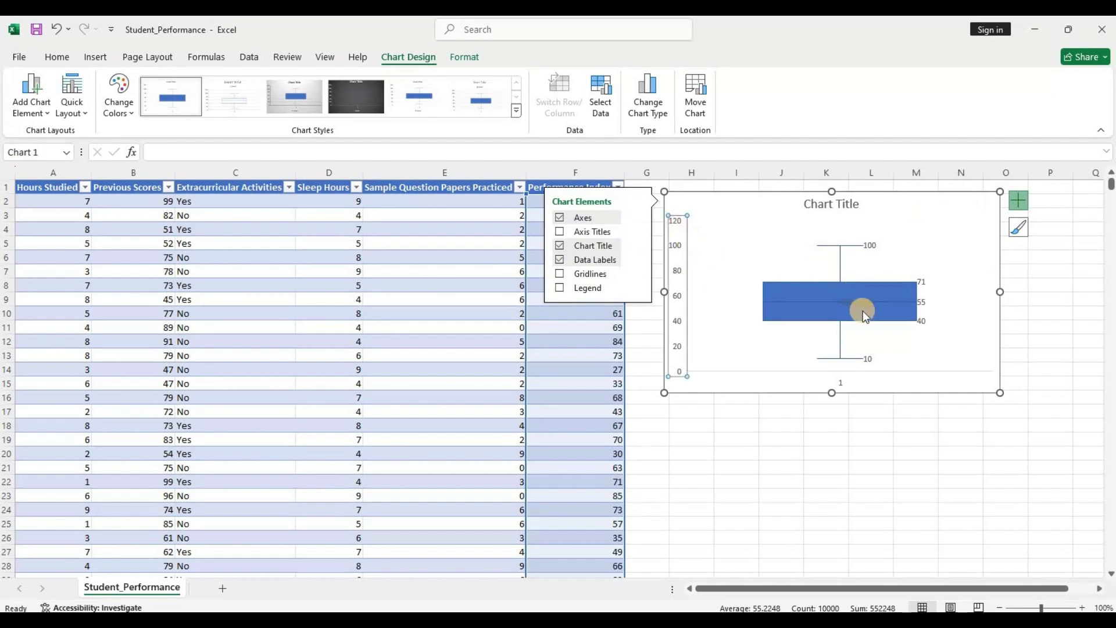
{"action": "left_click", "coordinate": [861, 303]}
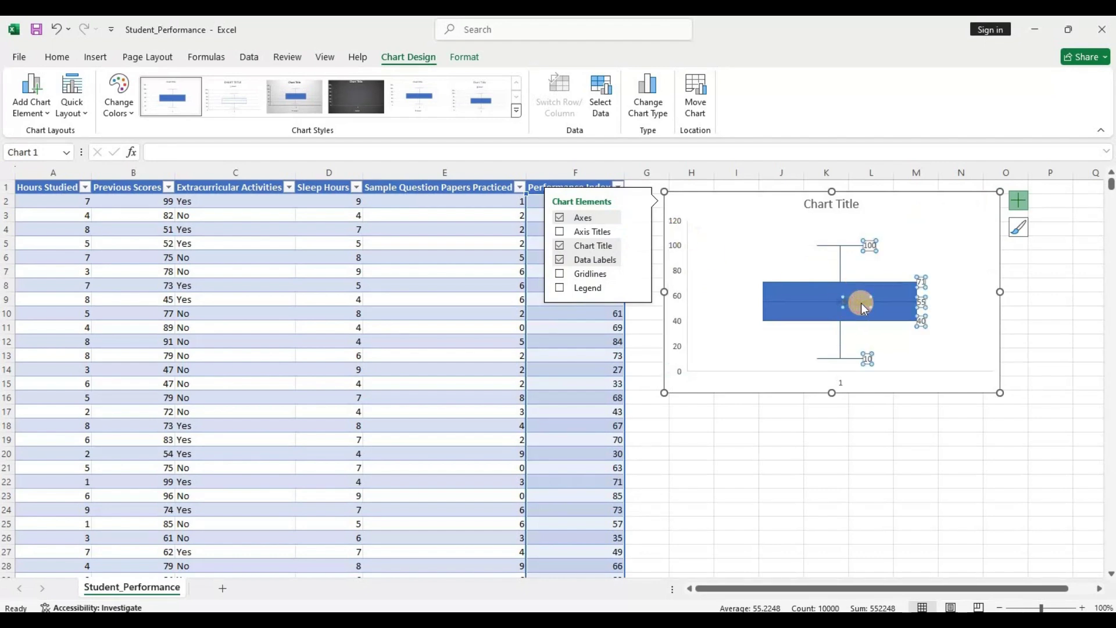
{"action": "double_click", "coordinate": [861, 302]}
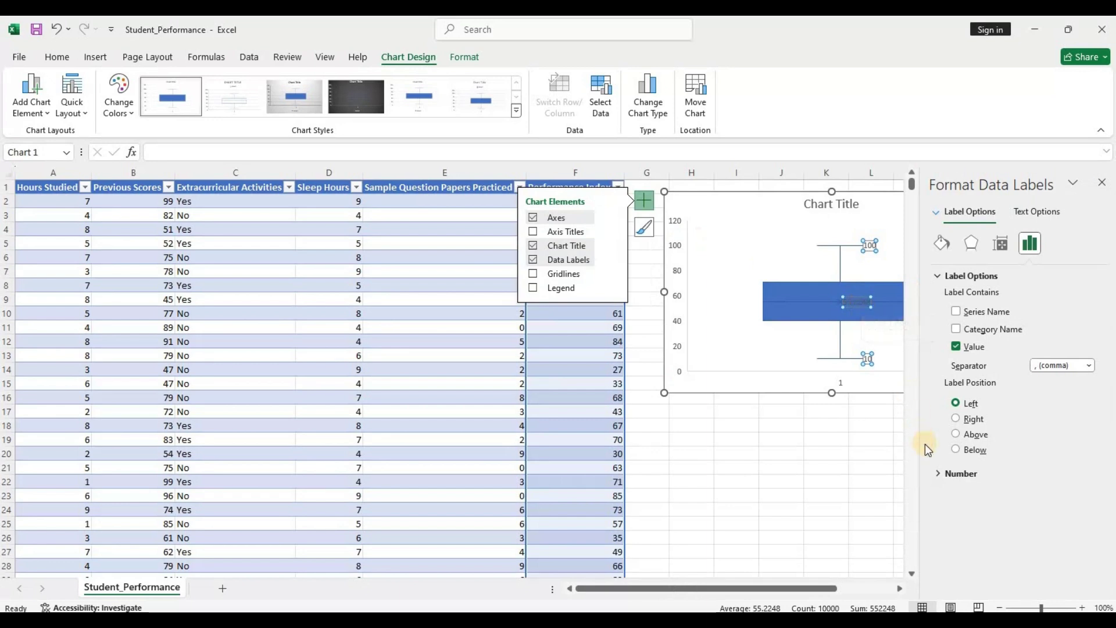
{"action": "left_click", "coordinate": [937, 473]}
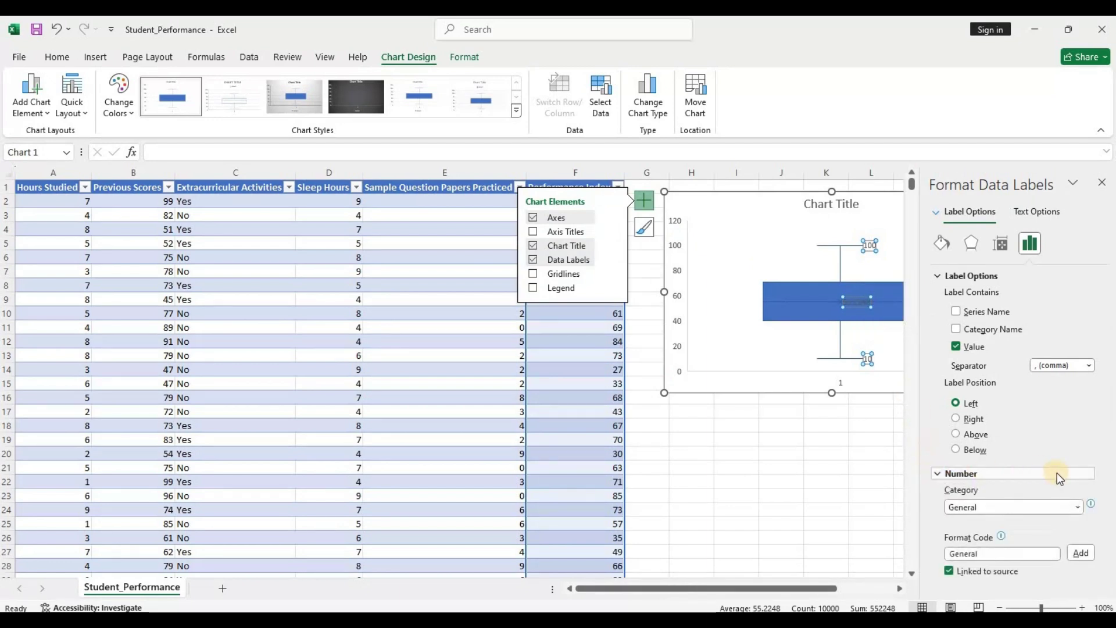
{"action": "left_click", "coordinate": [1077, 507]}
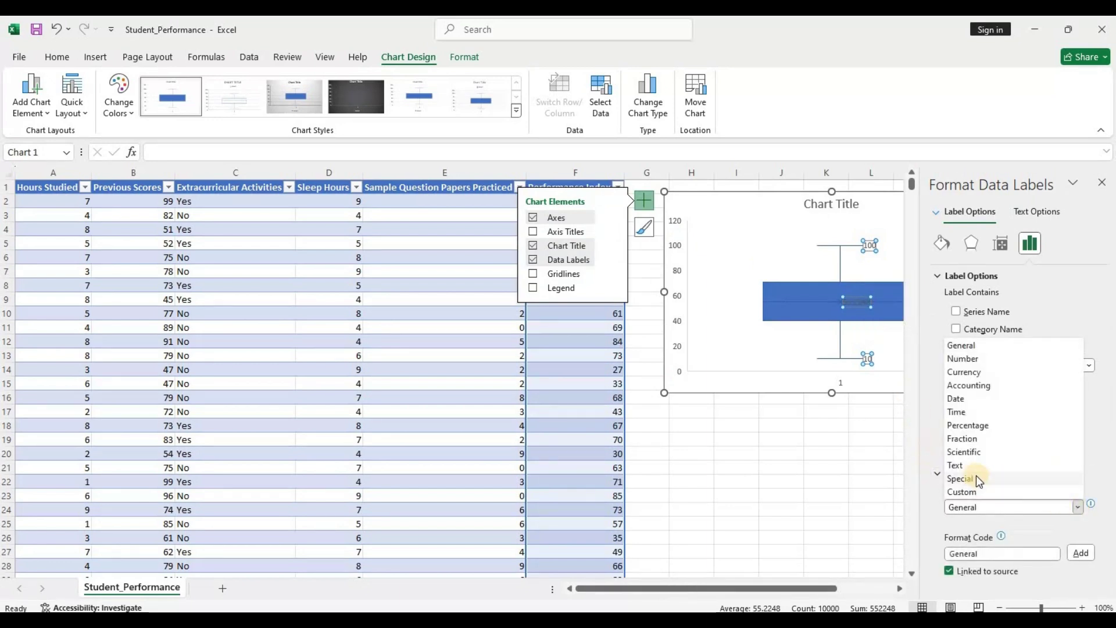
{"action": "left_click", "coordinate": [969, 360]}
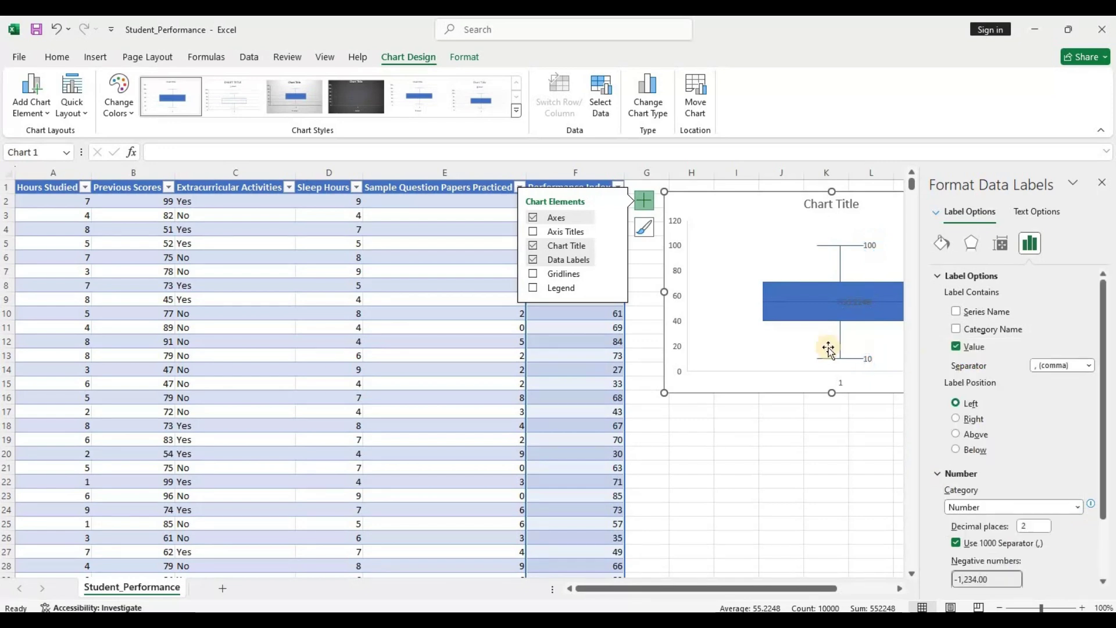
{"action": "left_click", "coordinate": [1102, 182]}
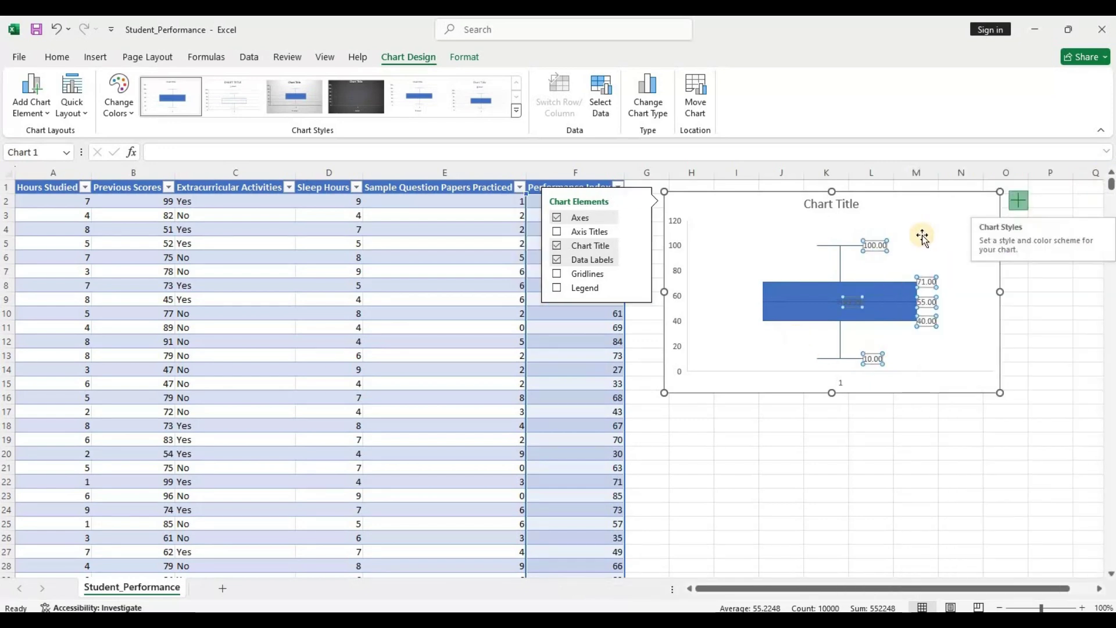
{"action": "left_click", "coordinate": [923, 235]}
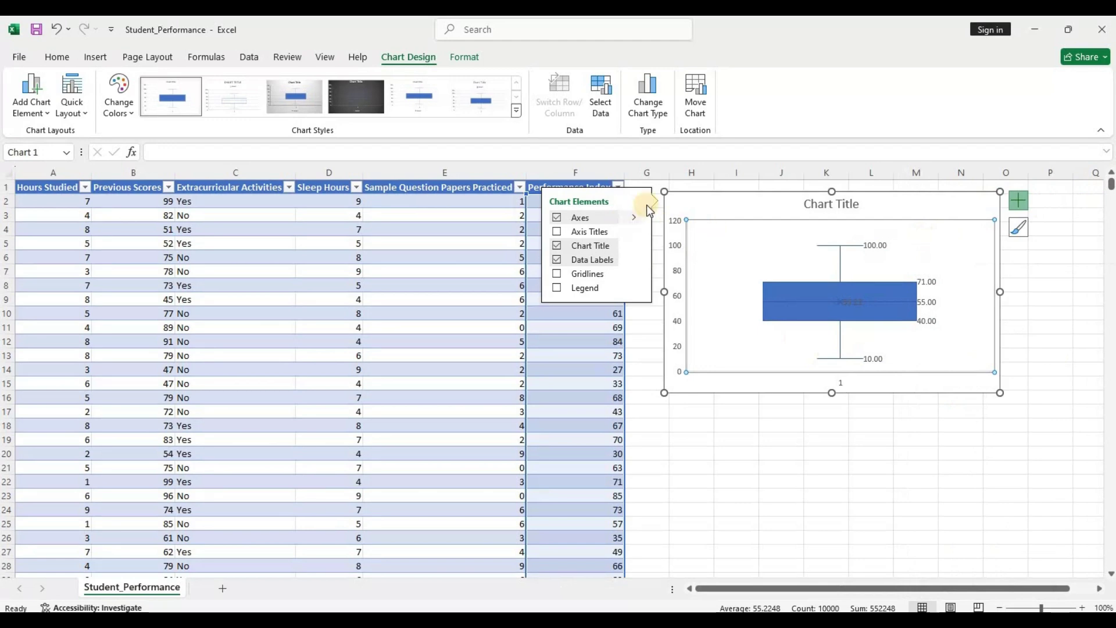
{"action": "left_click", "coordinate": [1018, 208]}
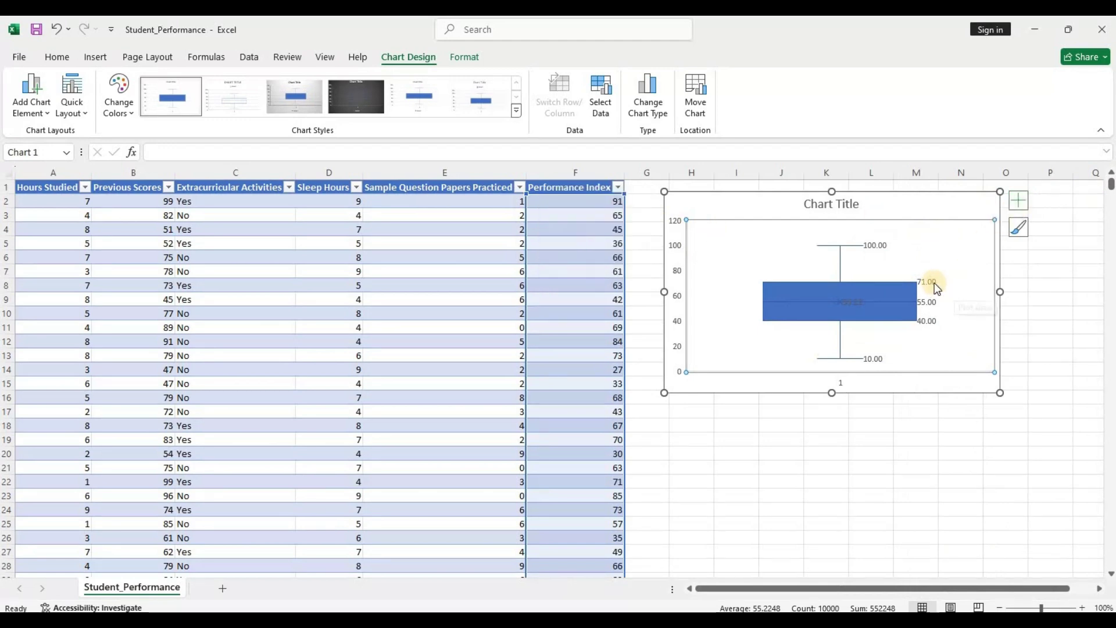
Set the Extracurricular Activities values in C2:C10001 as the chart's horizontal axis labels
{"action": "mouse_move", "coordinate": [934, 283]}
{"action": "mouse_move", "coordinate": [917, 324]}
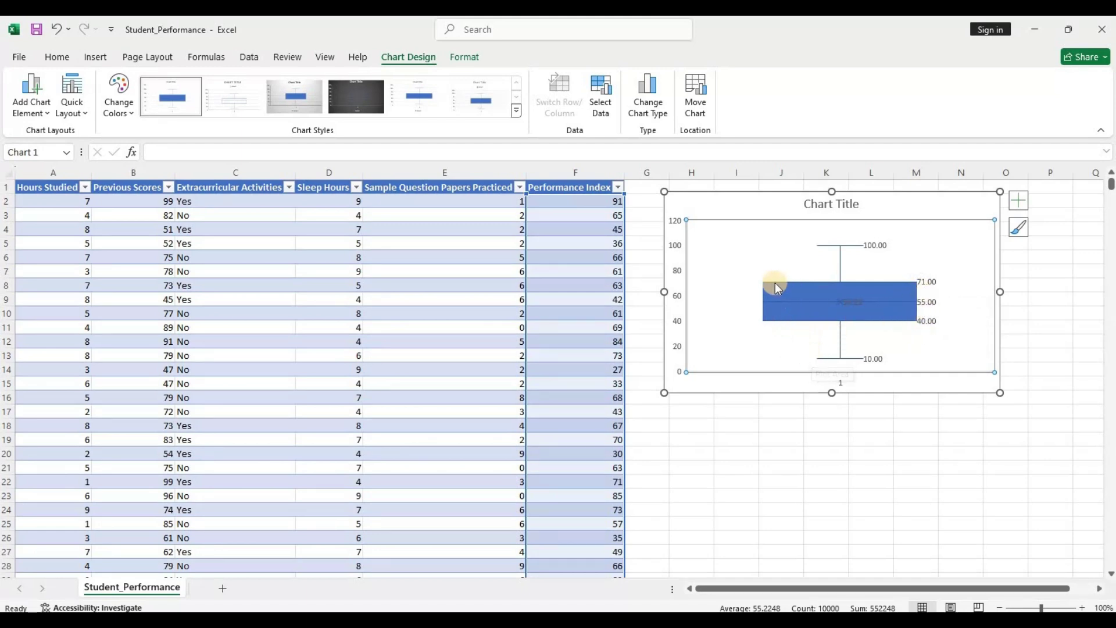
{"action": "mouse_move", "coordinate": [773, 312]}
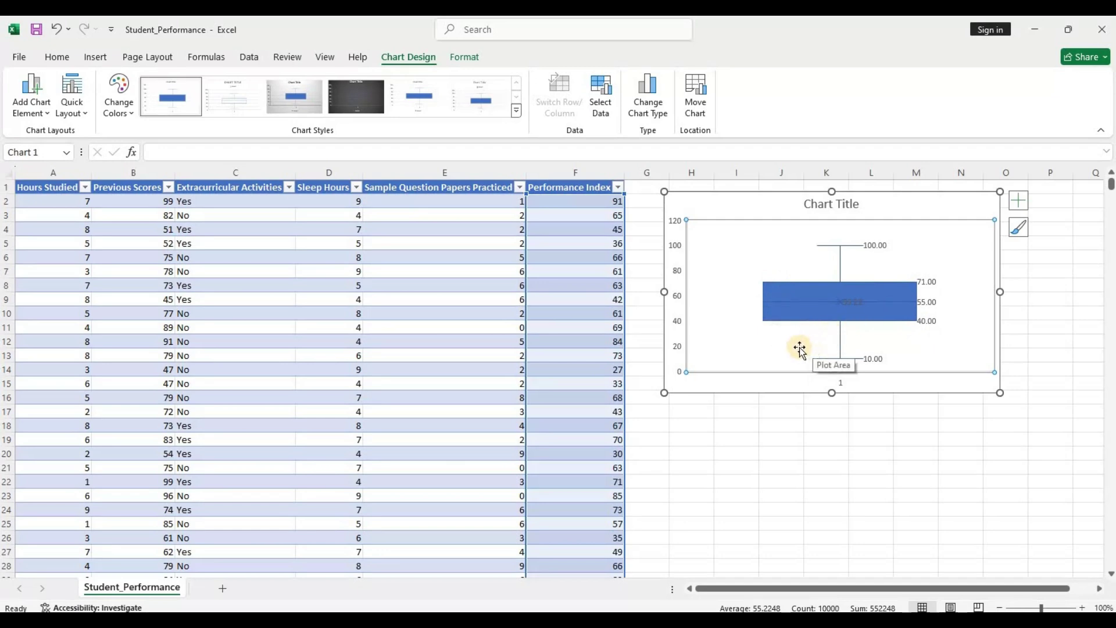
{"action": "mouse_move", "coordinate": [777, 288]}
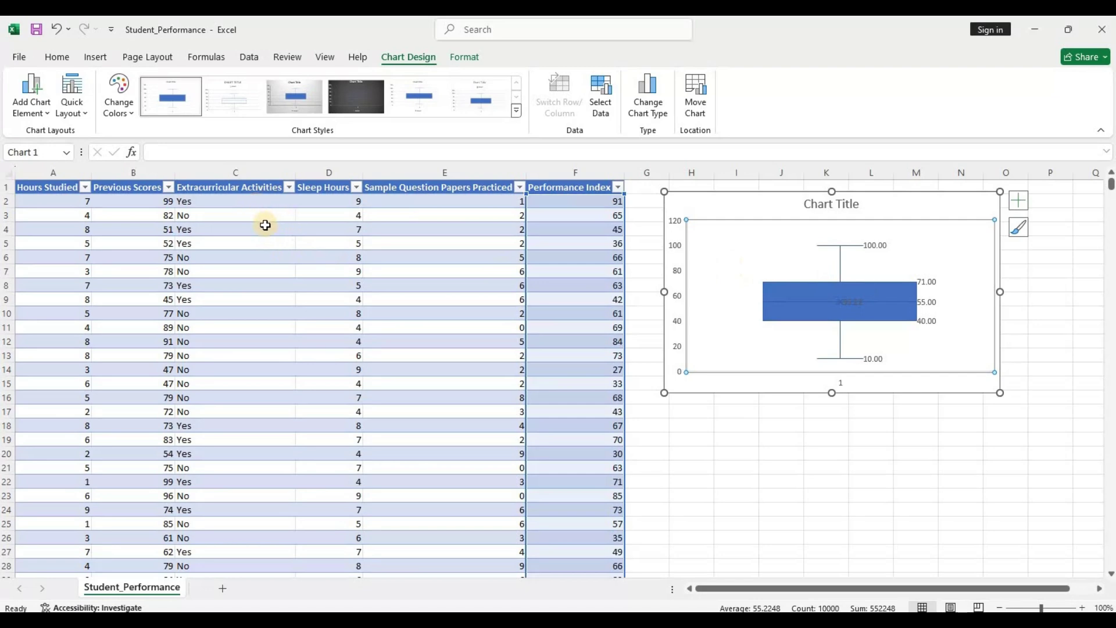
{"action": "left_click", "coordinate": [759, 211]}
{"action": "left_click", "coordinate": [603, 114]}
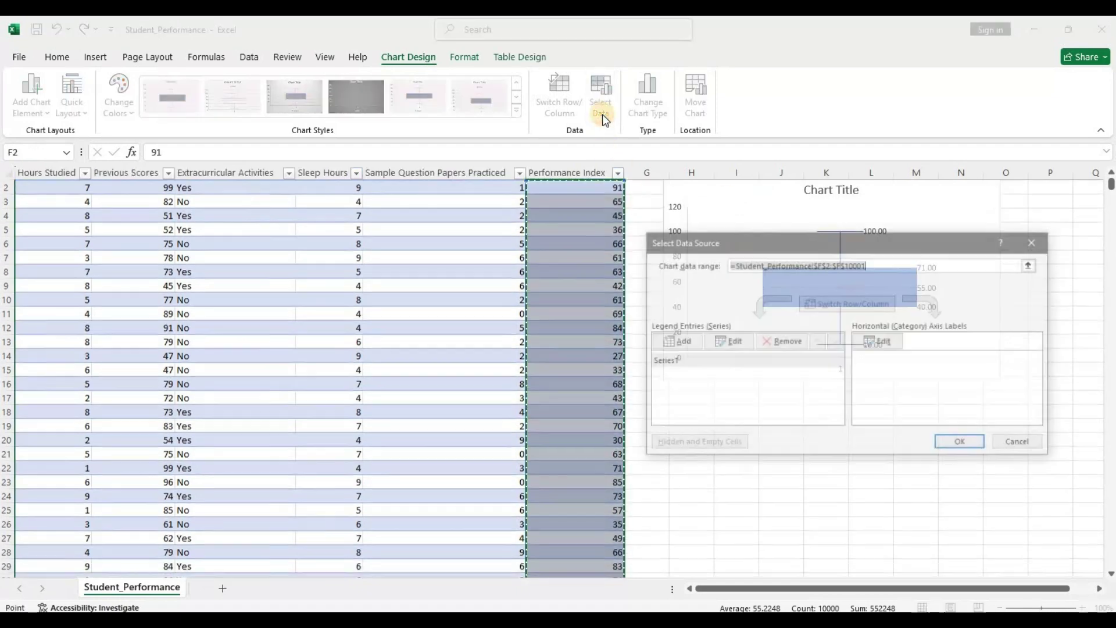
{"action": "left_click", "coordinate": [890, 339]}
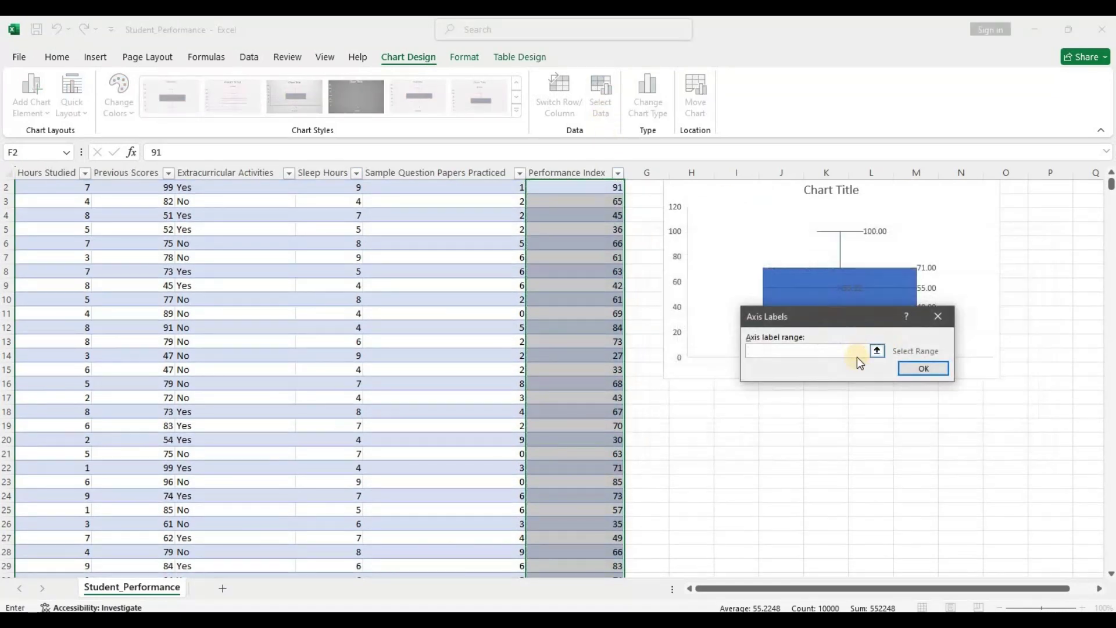
{"action": "scroll", "coordinate": [265, 260], "scroll_direction": "up", "scroll_amount": 1}
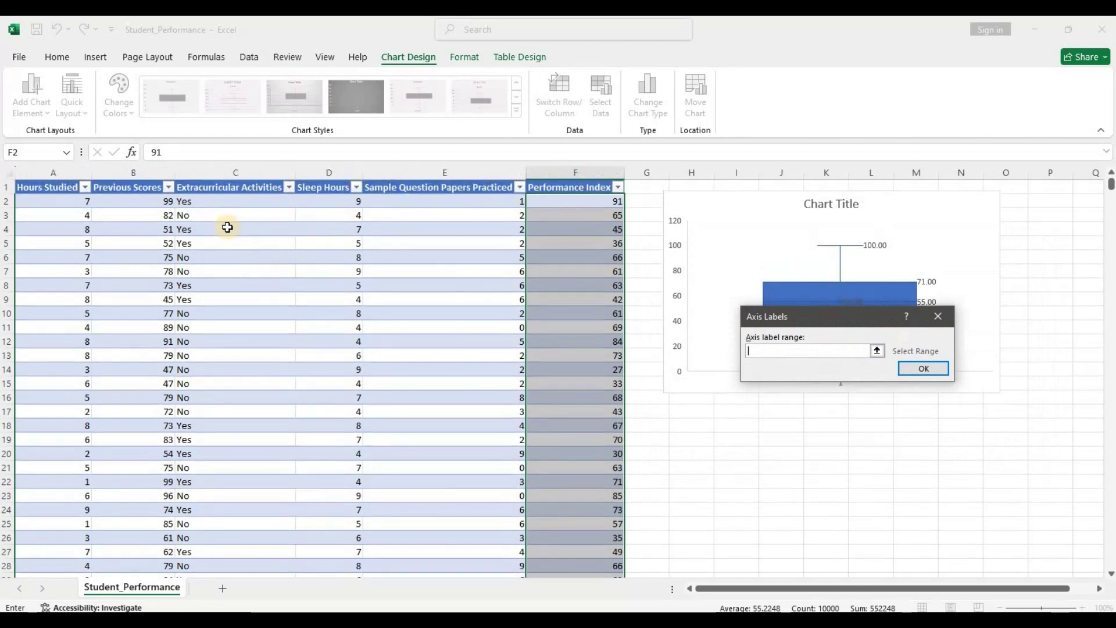
{"action": "left_click", "coordinate": [227, 204]}
{"action": "key", "text": "ctrl+shift+Down"}
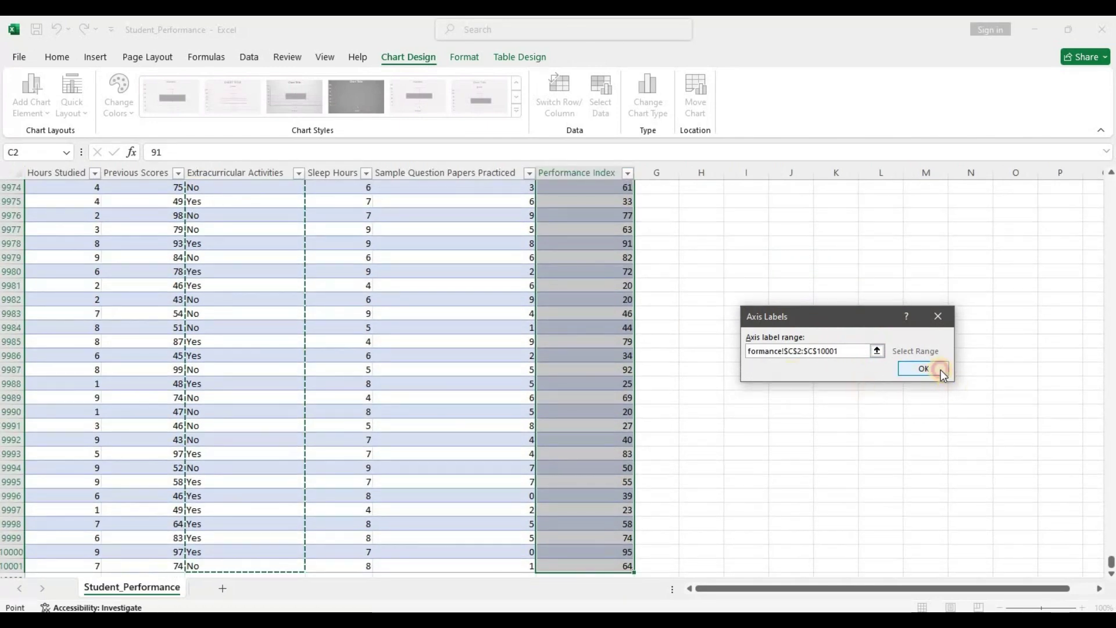
{"action": "left_click", "coordinate": [941, 370]}
{"action": "left_click", "coordinate": [959, 439]}
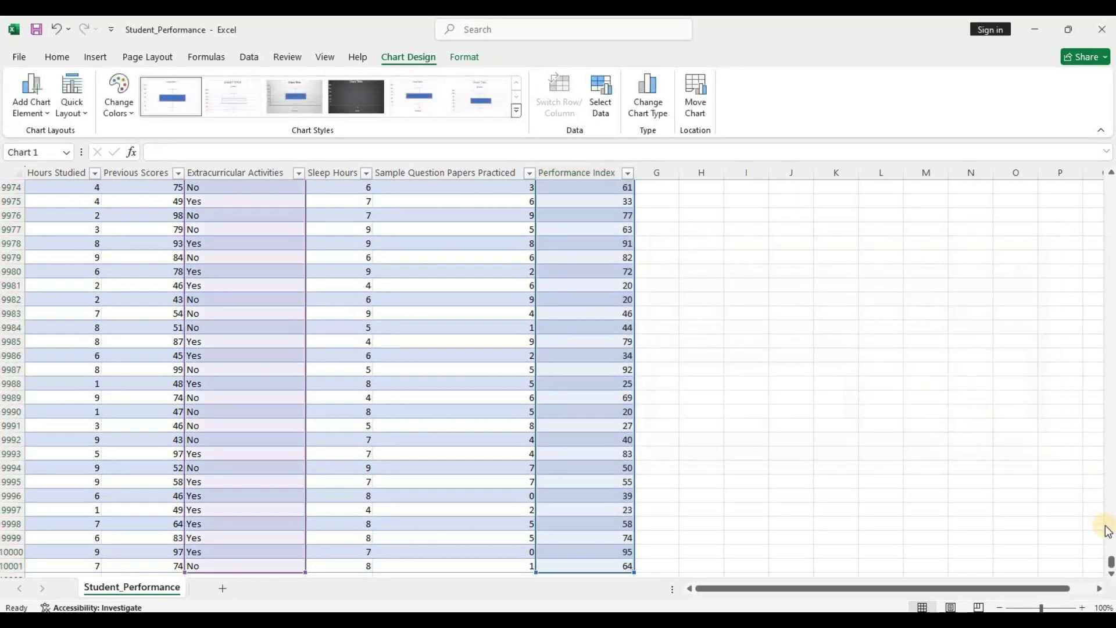
{"action": "left_click_drag", "start_coordinate": [1112, 561], "coordinate": [1098, 175]}
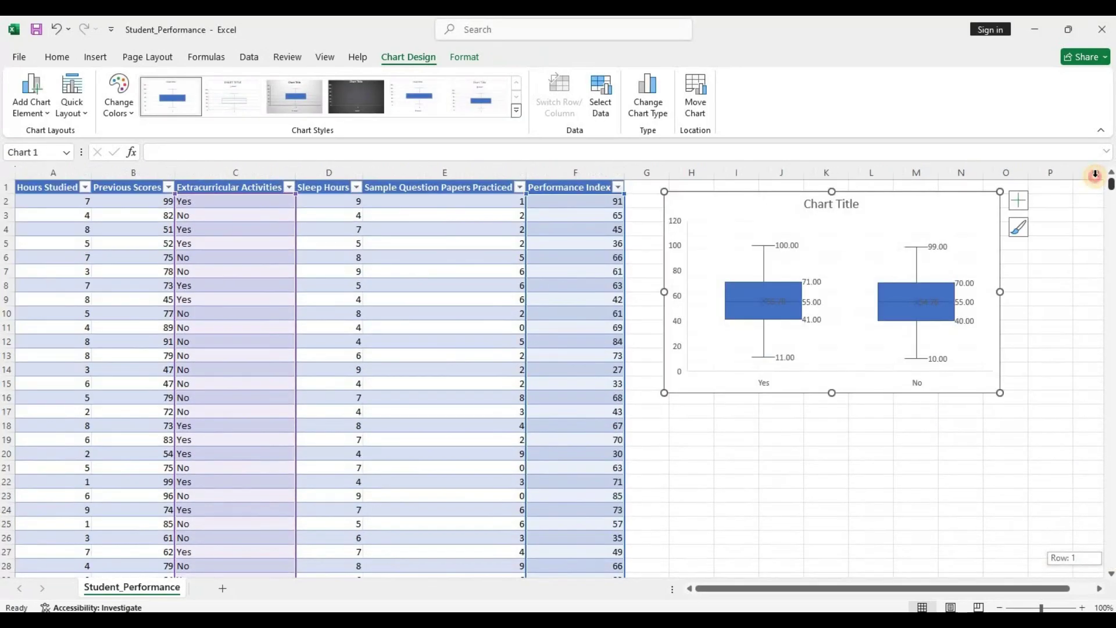
{"action": "mouse_move", "coordinate": [775, 361]}
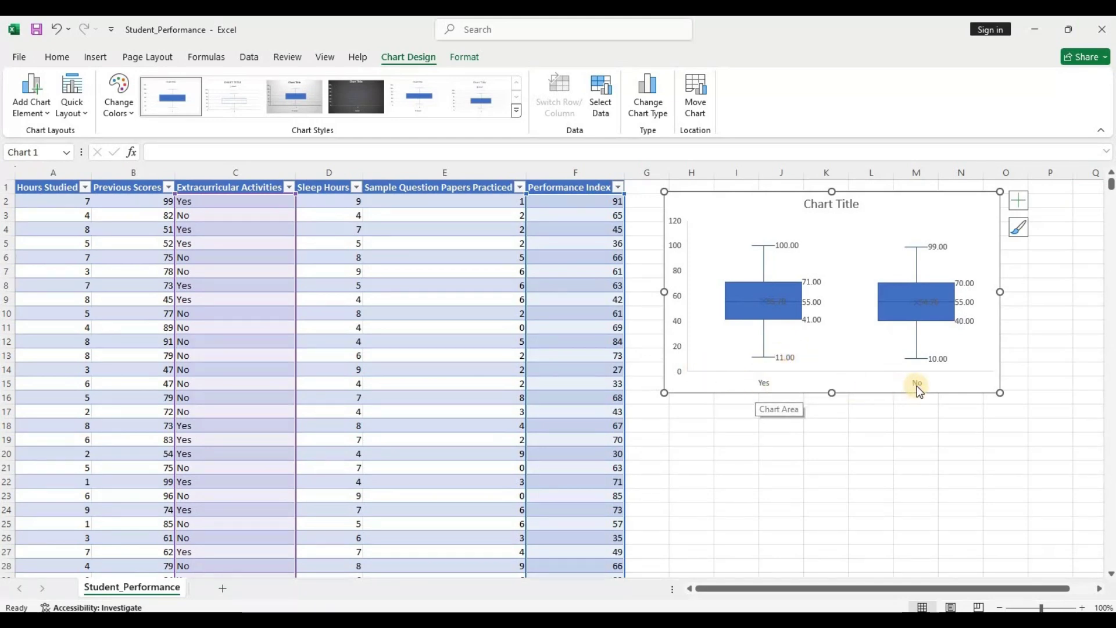
{"action": "left_click", "coordinate": [854, 302]}
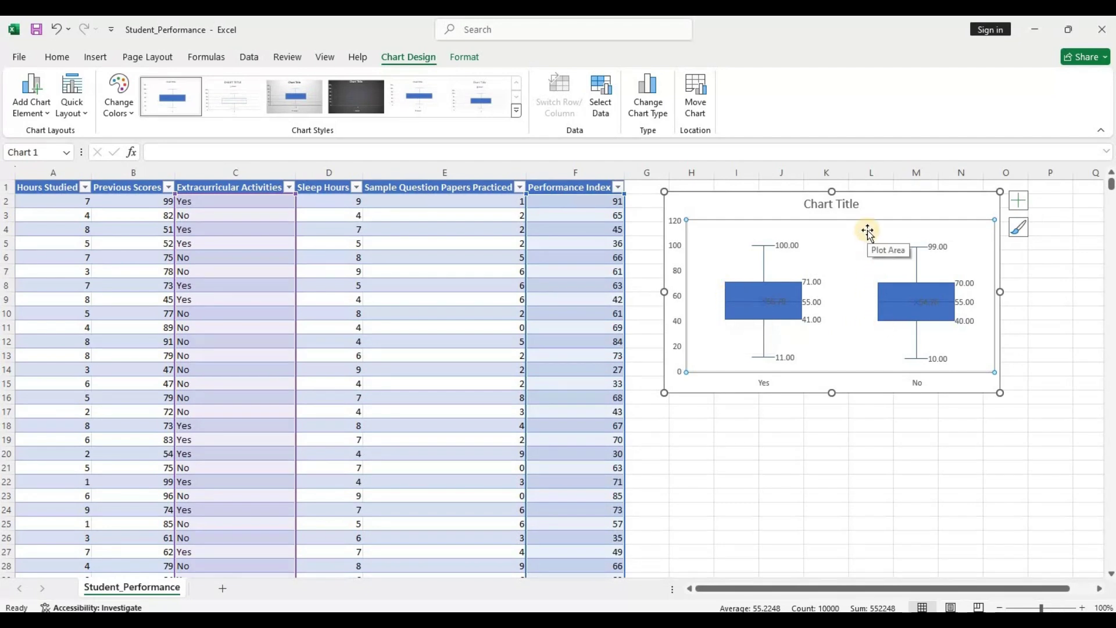
{"action": "left_click", "coordinate": [261, 242]}
{"action": "left_click", "coordinate": [248, 207]}
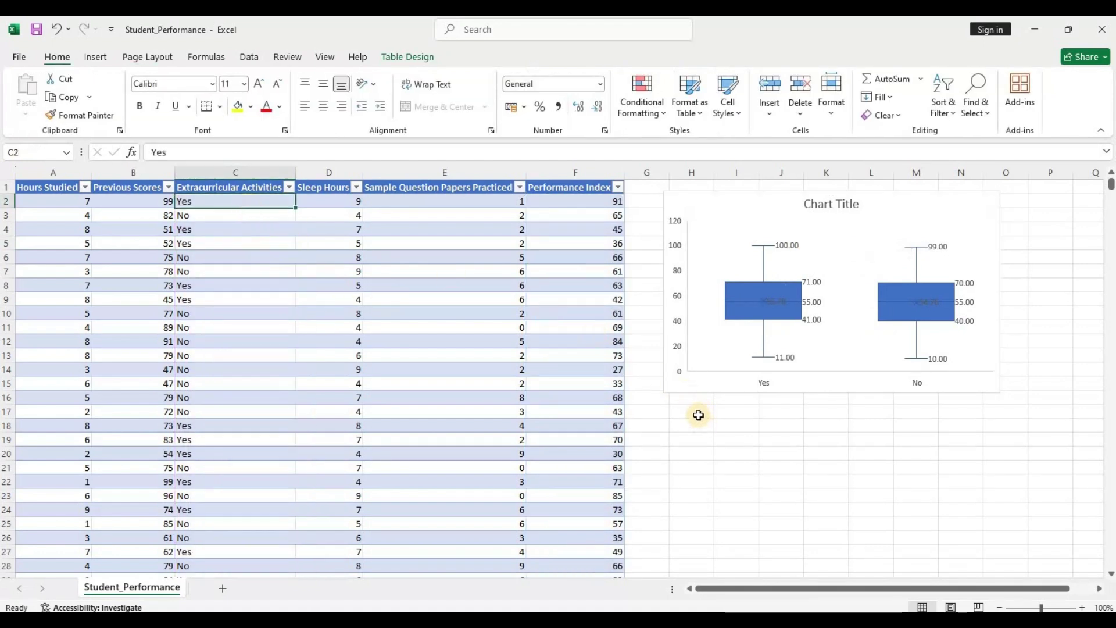
Create a PivotTable from the whole student data table, Table1, on the existing worksheet at cell P17
{"action": "left_click", "coordinate": [698, 415]}
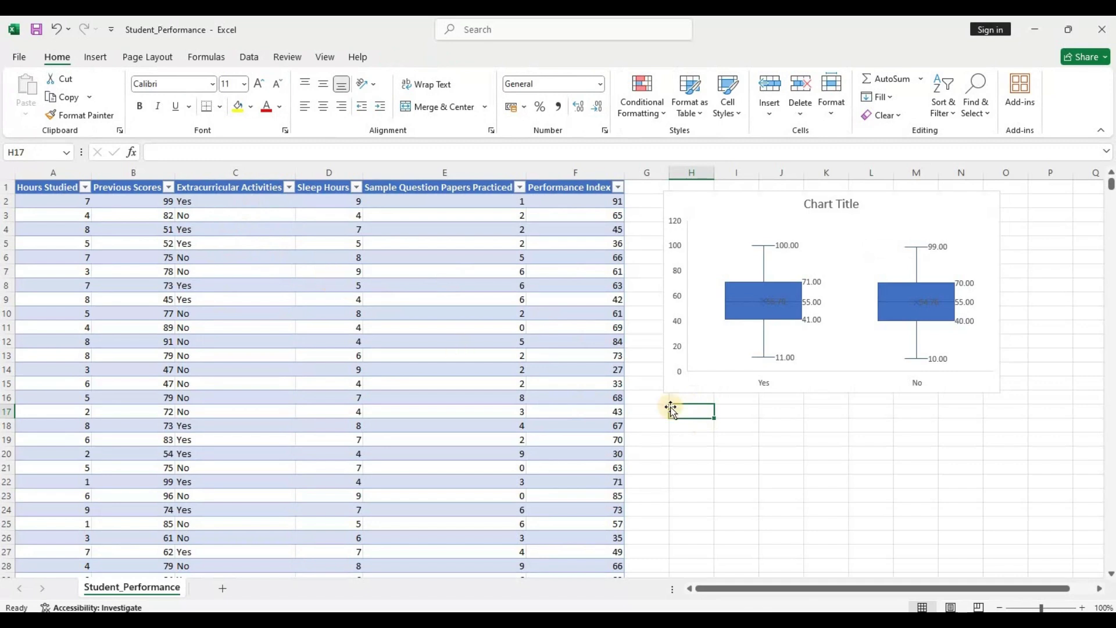
{"action": "left_click", "coordinate": [1048, 414]}
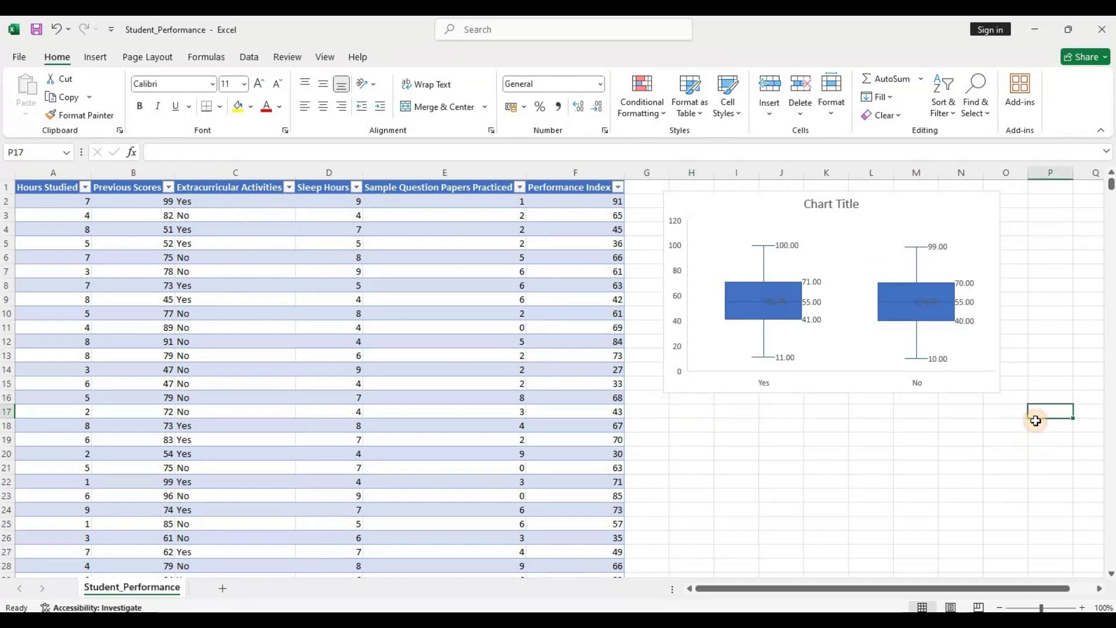
{"action": "left_click", "coordinate": [95, 56]}
{"action": "left_click", "coordinate": [21, 89]}
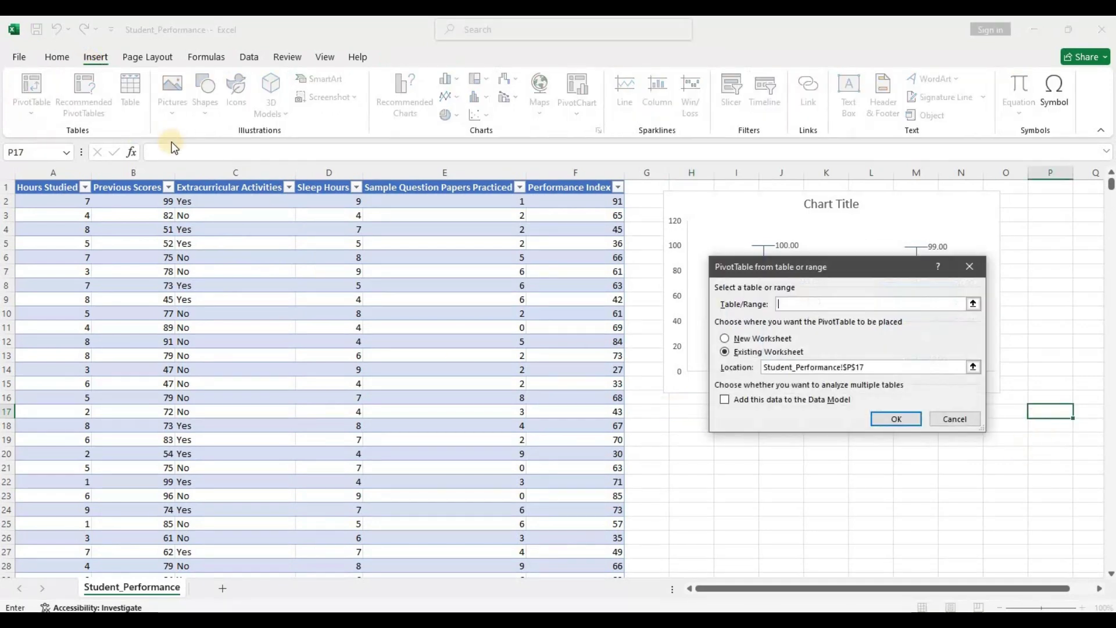
{"action": "left_click", "coordinate": [860, 302]}
{"action": "left_click", "coordinate": [56, 196]}
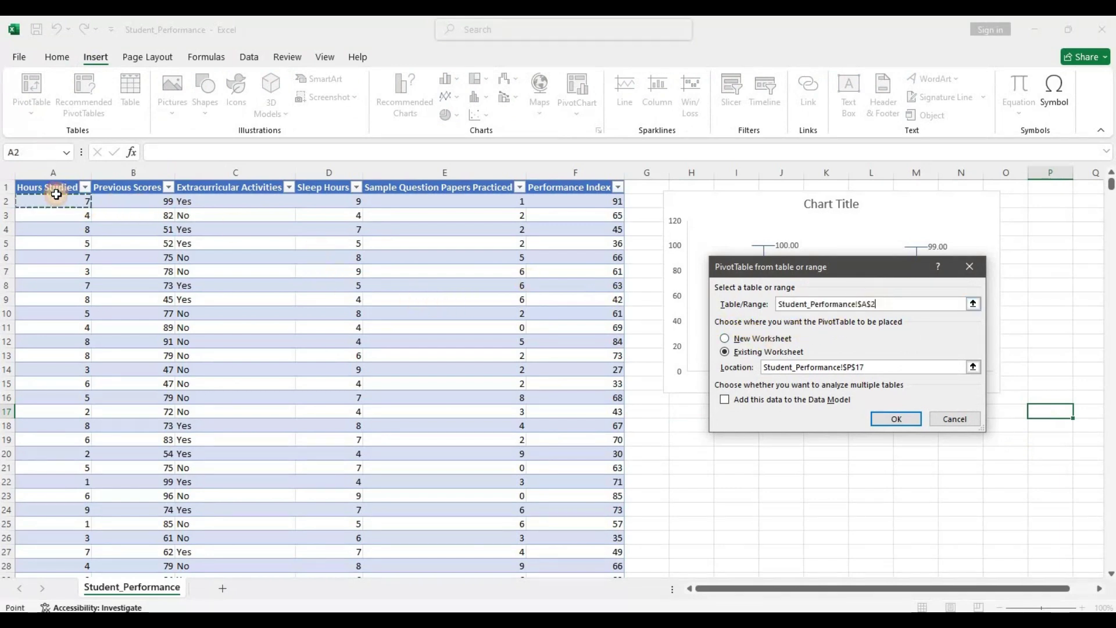
{"action": "key", "text": "ctrl+shift+Right"}
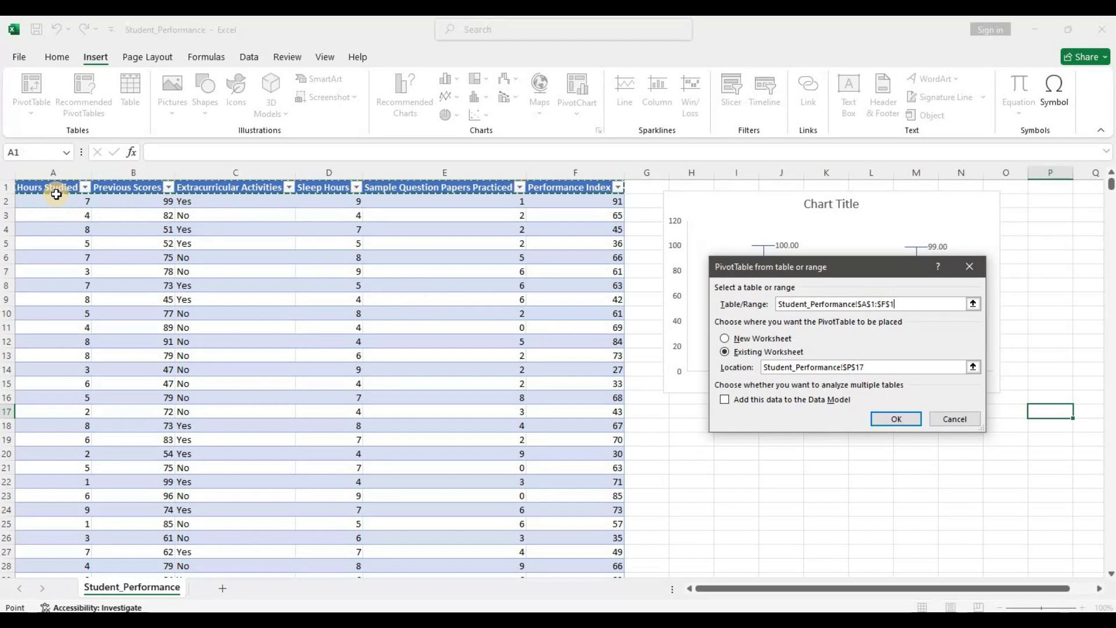
{"action": "key", "text": "ctrl+shift+Down"}
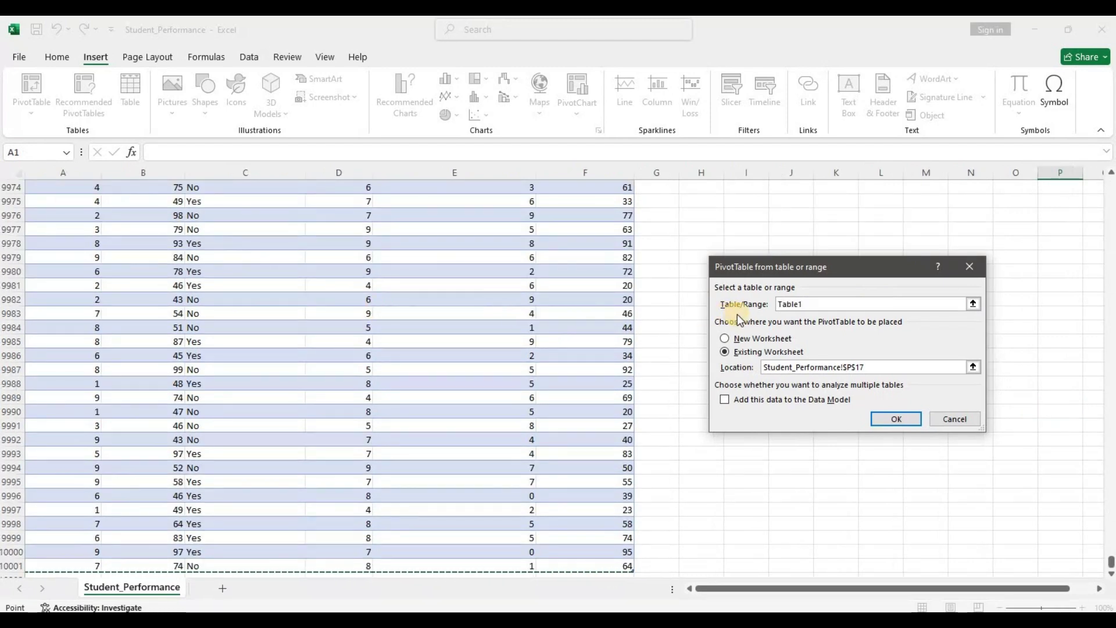
{"action": "left_click", "coordinate": [860, 367]}
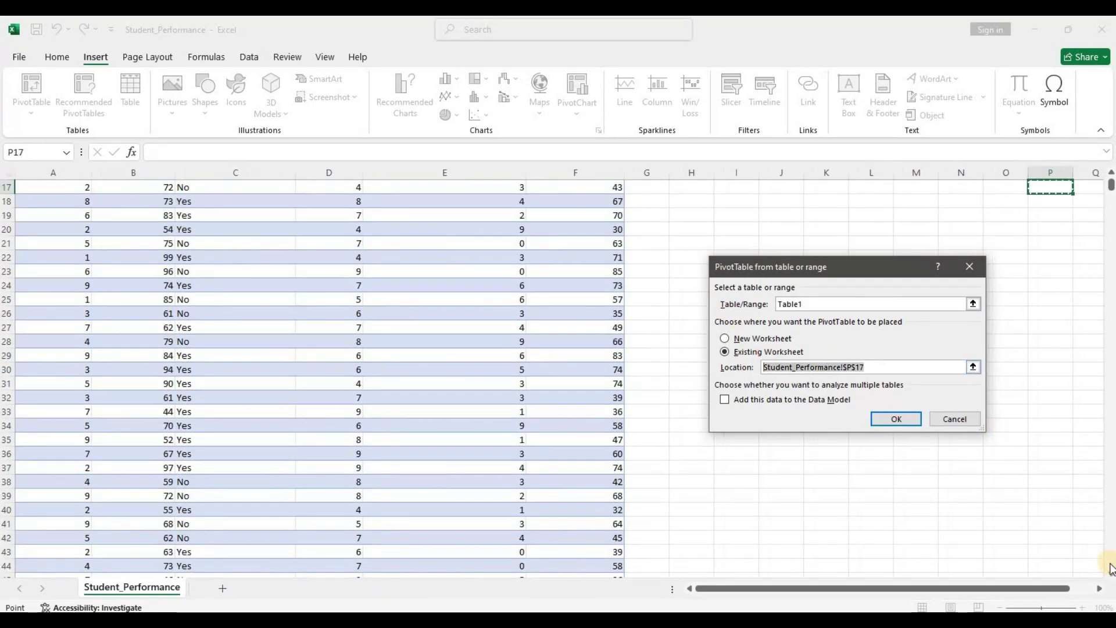
{"action": "scroll", "coordinate": [1052, 308], "scroll_direction": "up", "scroll_amount": 3}
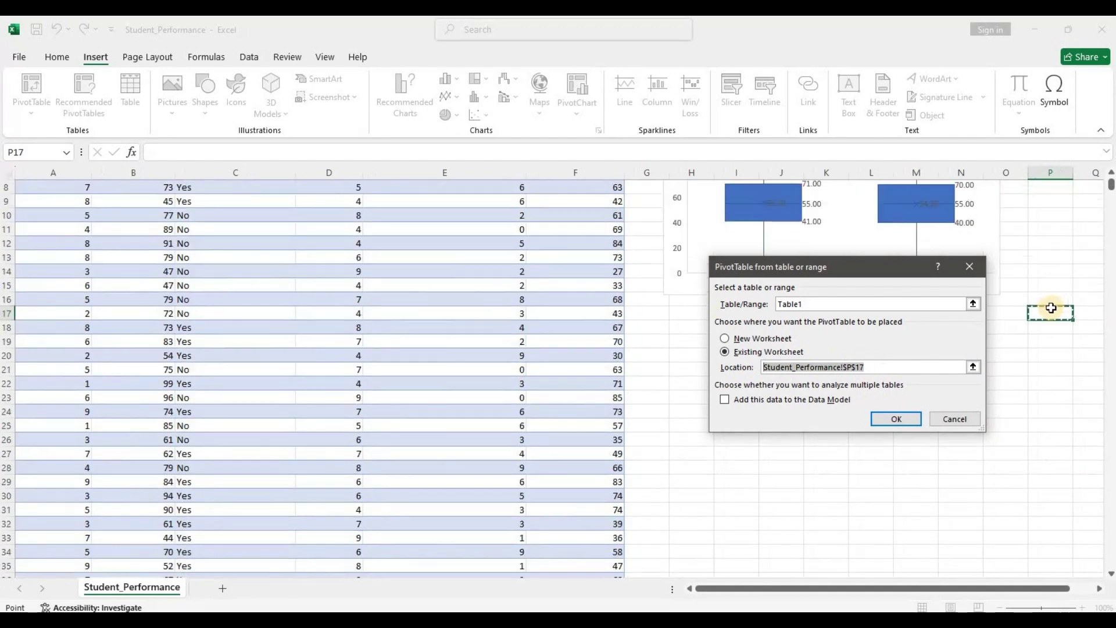
{"action": "left_click", "coordinate": [905, 420]}
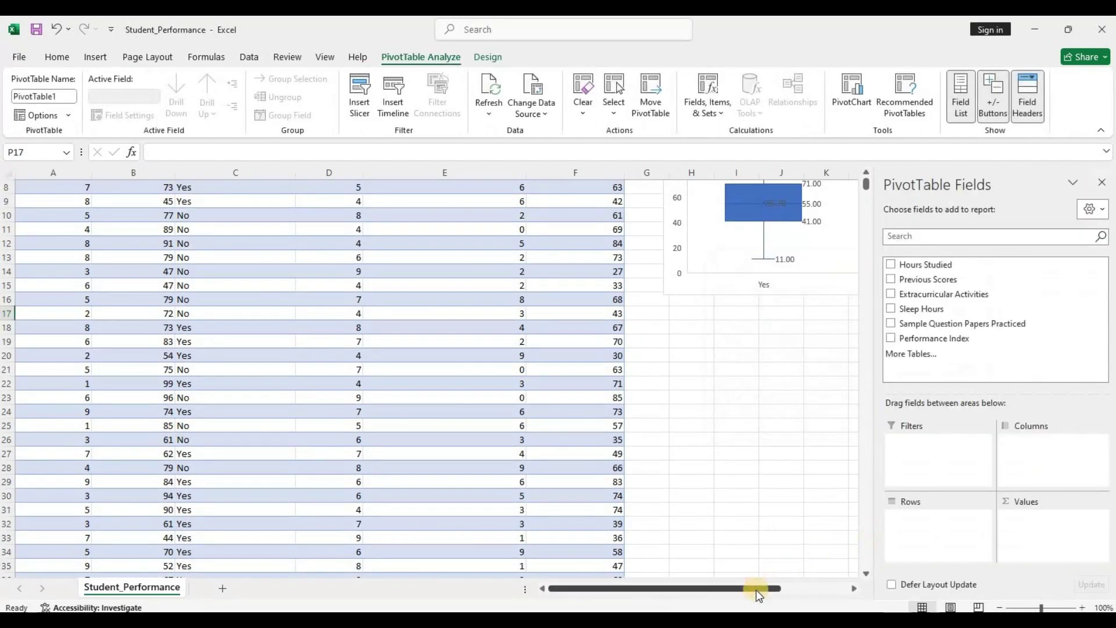
Use Extracurricular Activities as both the PivotTable's row field and its counted value
{"action": "left_click_drag", "start_coordinate": [756, 588], "coordinate": [829, 586]}
{"action": "left_click_drag", "start_coordinate": [925, 301], "coordinate": [939, 520]}
{"action": "left_click_drag", "start_coordinate": [1034, 471], "coordinate": [1038, 534]}
{"action": "left_click", "coordinate": [779, 480]}
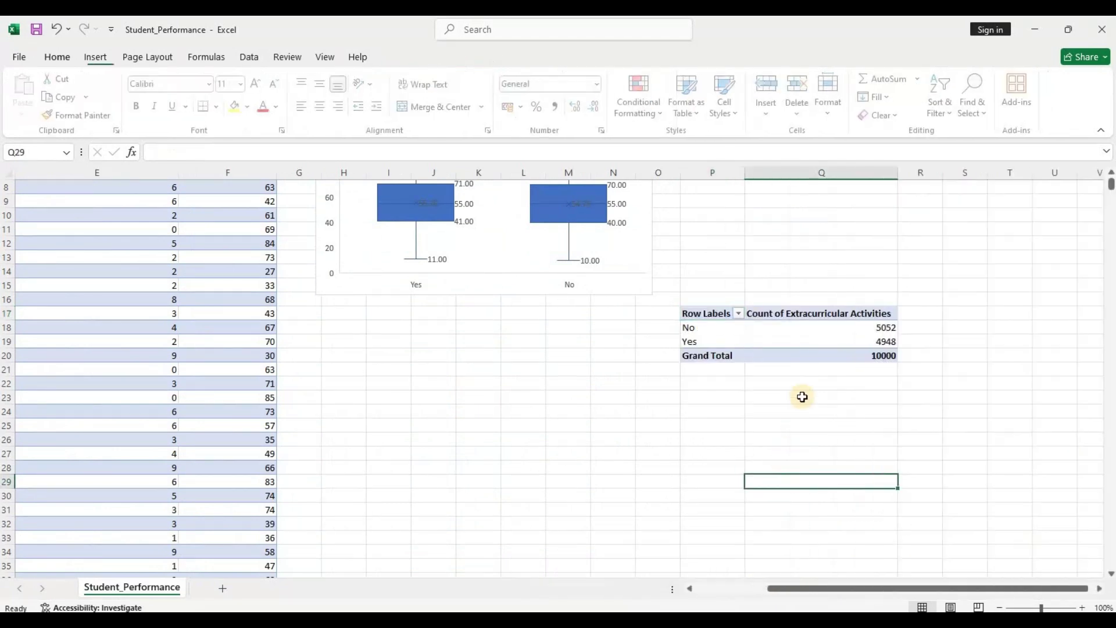
Insert a 2-D clustered column chart from the PivotTable and place it directly below the box plot
{"action": "left_click", "coordinate": [806, 327]}
{"action": "left_click", "coordinate": [1099, 182]}
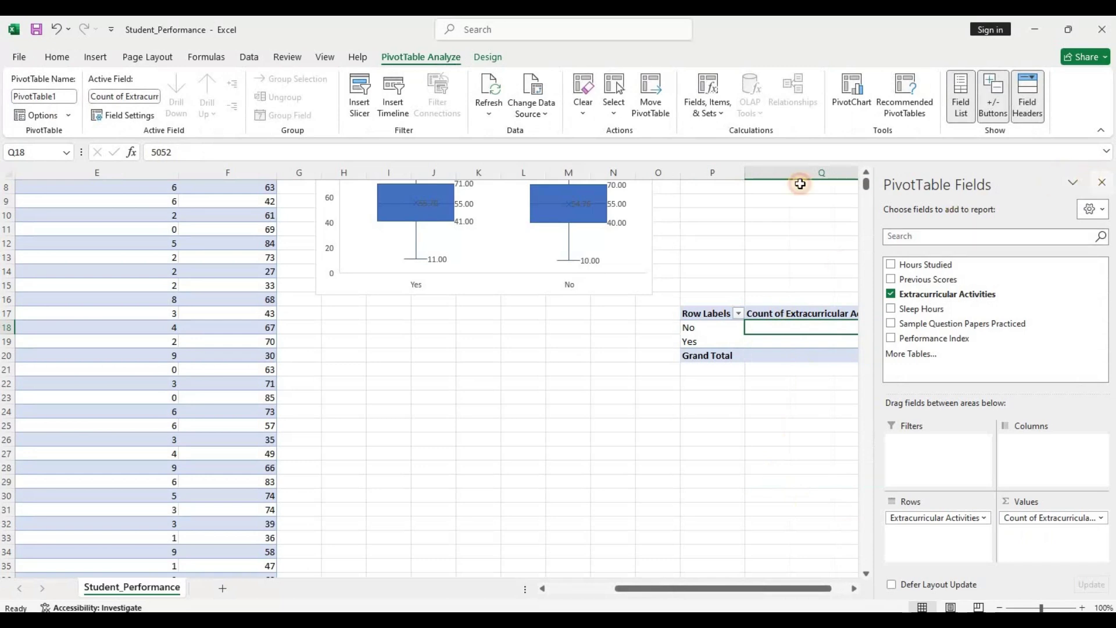
{"action": "left_click", "coordinate": [87, 57]}
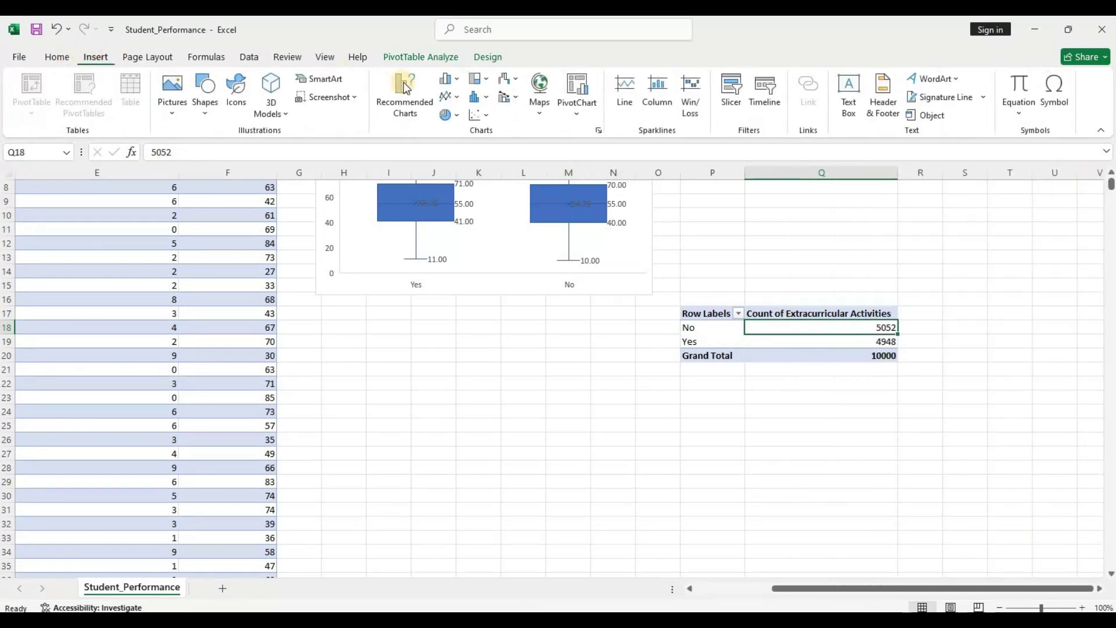
{"action": "left_click", "coordinate": [480, 106]}
{"action": "left_click", "coordinate": [446, 79]}
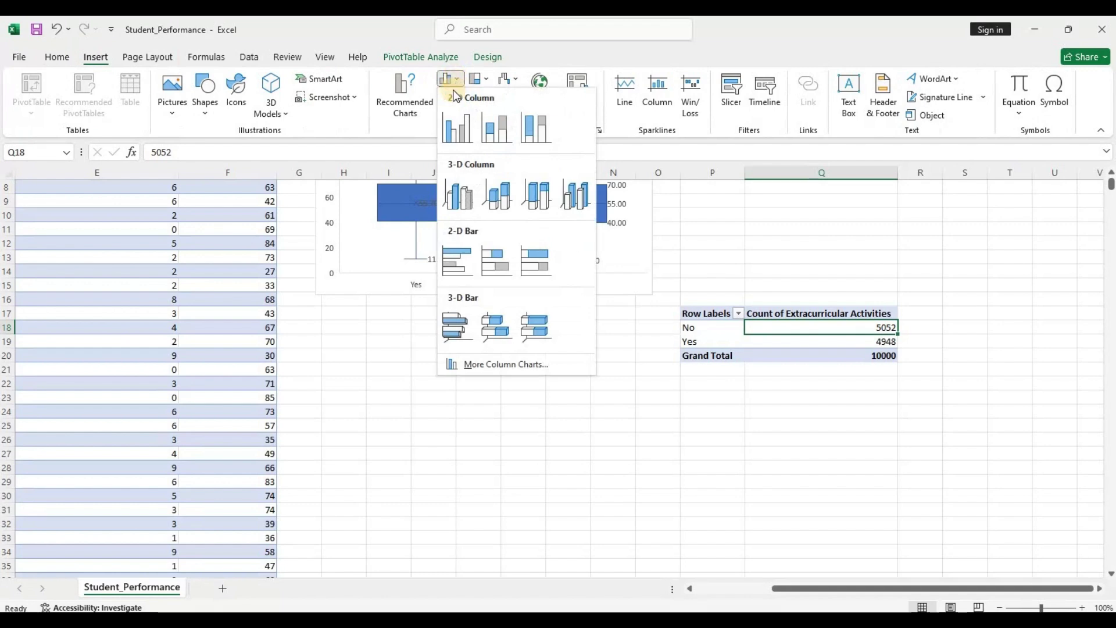
{"action": "left_click", "coordinate": [450, 120]}
{"action": "left_click_drag", "start_coordinate": [598, 286], "coordinate": [523, 308]}
Set the minimum bound of the column chart's vertical axis to 0
{"action": "left_click", "coordinate": [331, 388]}
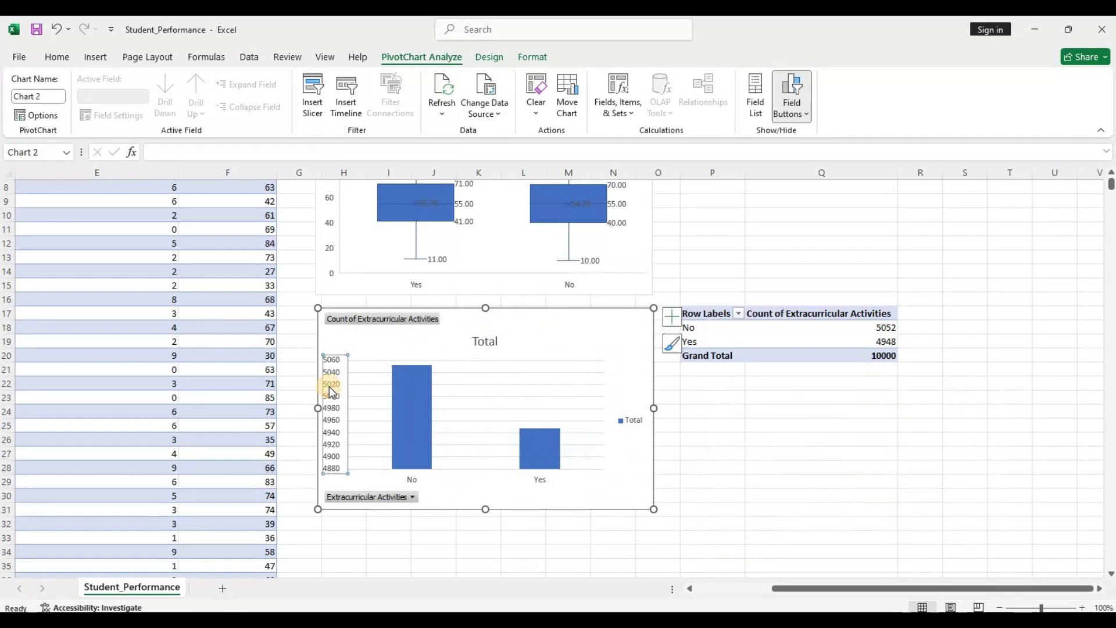
{"action": "double_click", "coordinate": [329, 386]}
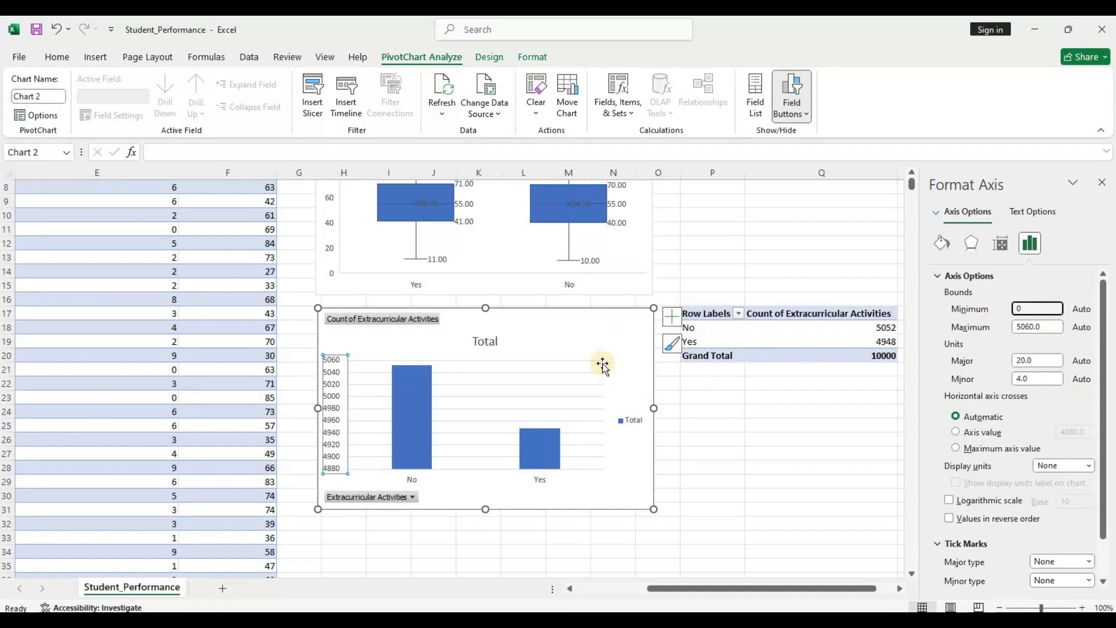
{"action": "left_click", "coordinate": [603, 345]}
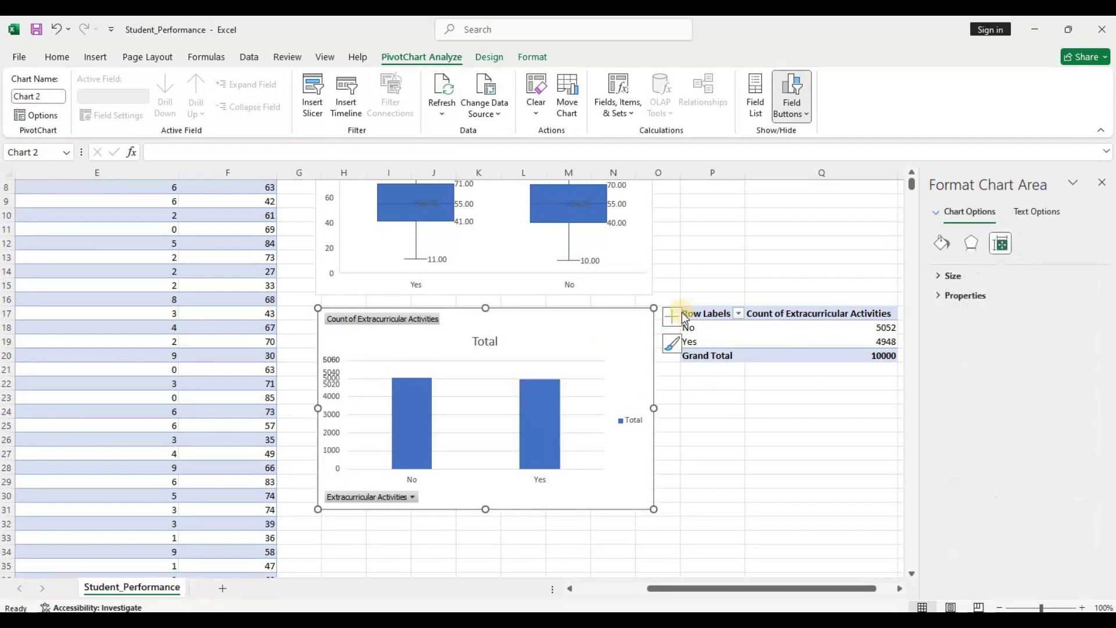
{"action": "left_click", "coordinate": [1107, 185]}
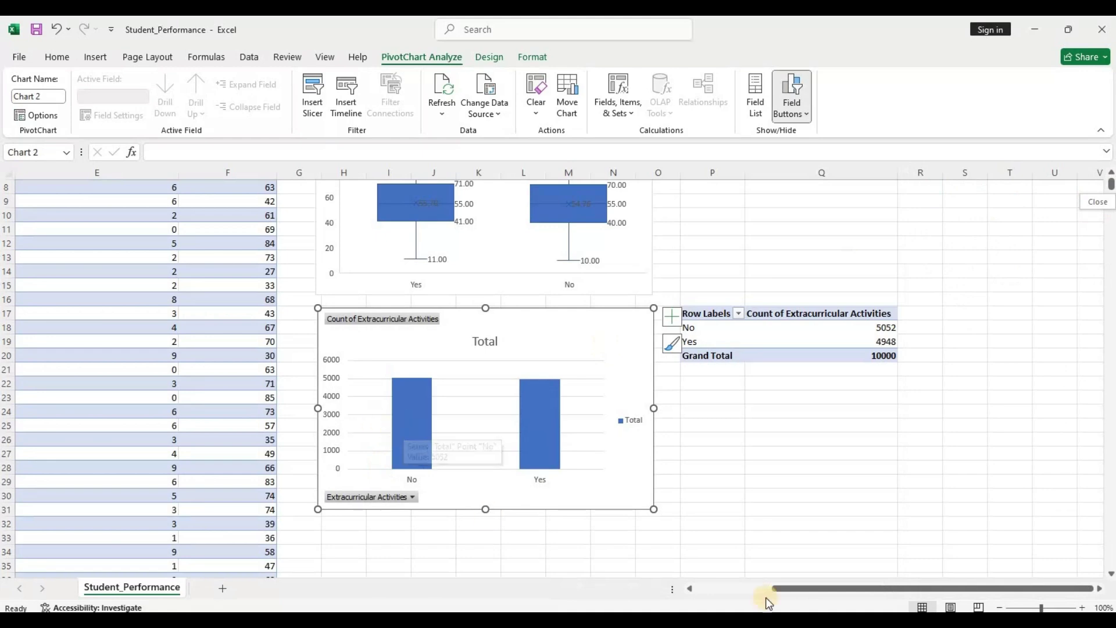
Move the Extracurricular Activities column in front of Hours Studied and adjust the width of the Sleep Hours column
{"action": "left_click_drag", "start_coordinate": [878, 591], "coordinate": [745, 580]}
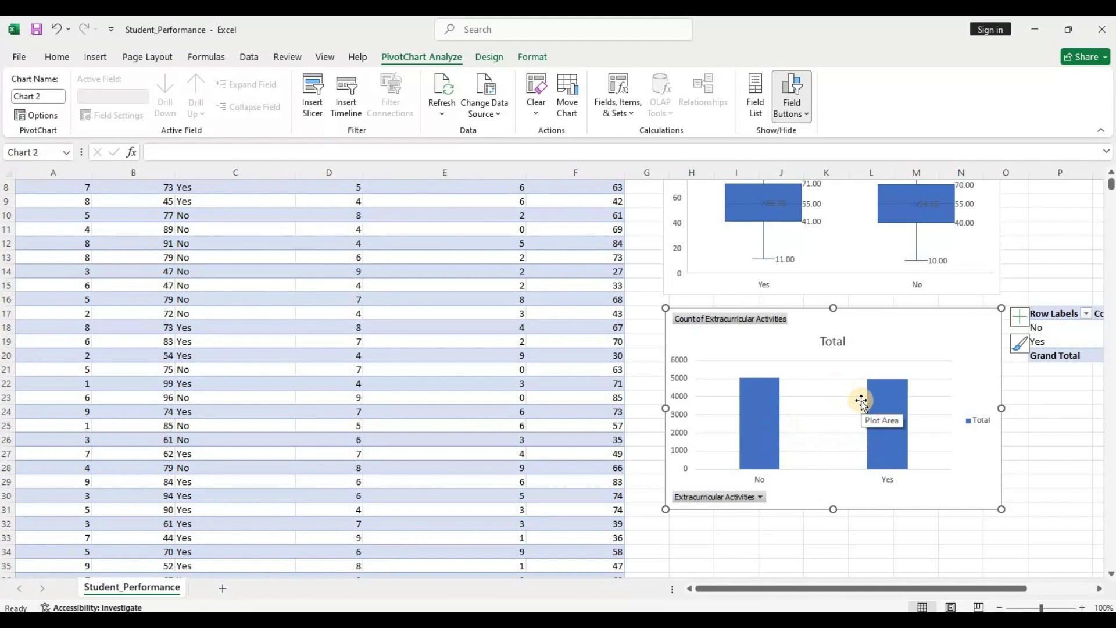
{"action": "scroll", "coordinate": [804, 396], "scroll_direction": "up", "scroll_amount": 1}
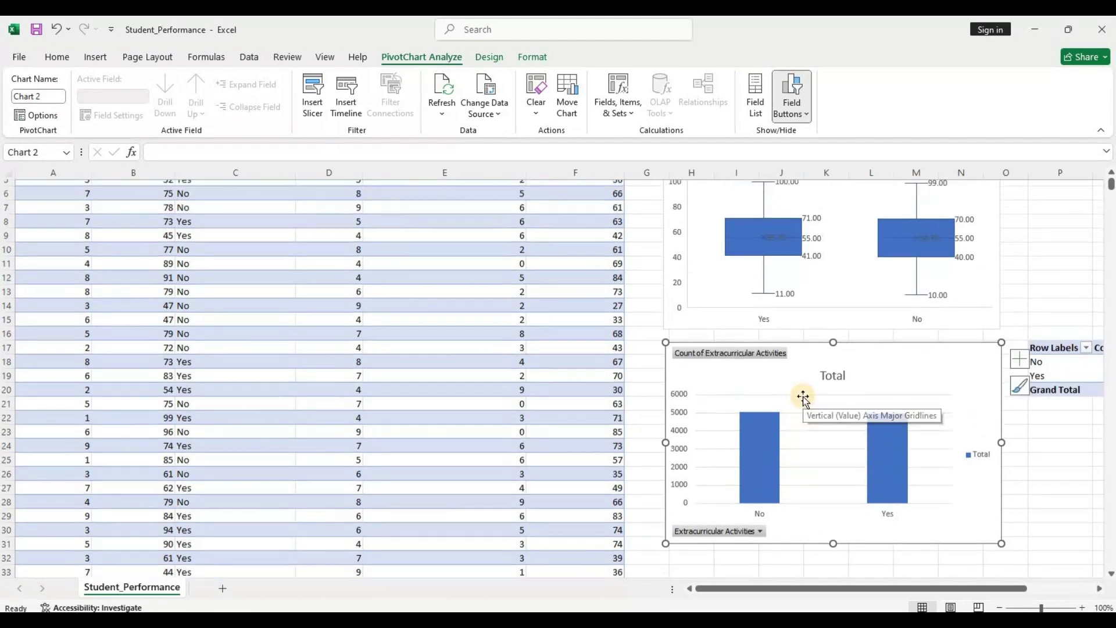
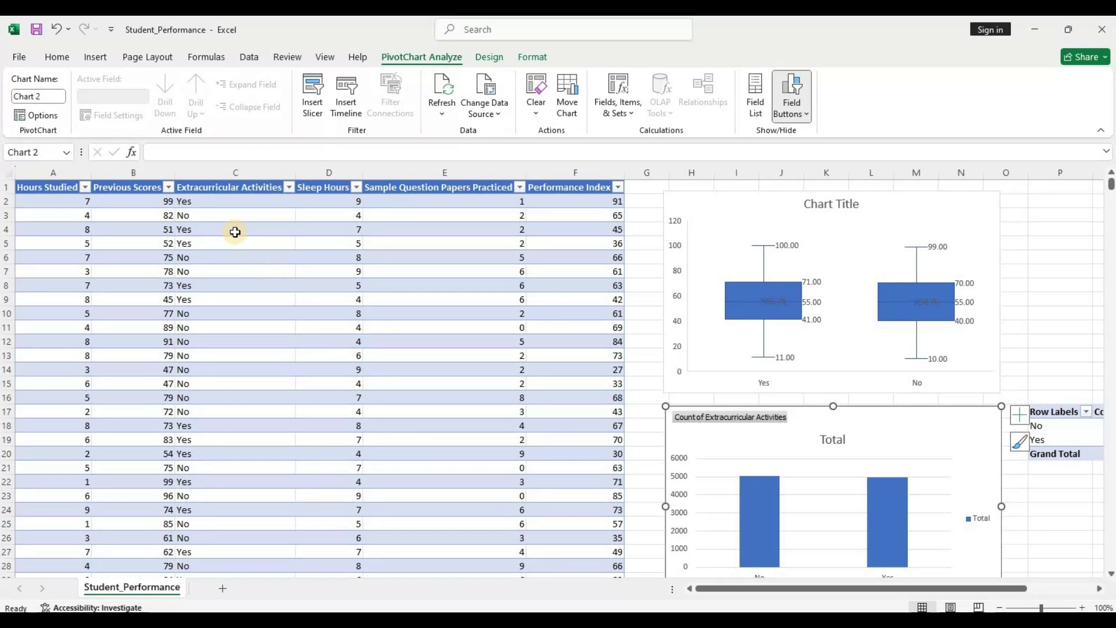
{"action": "left_click", "coordinate": [231, 174]}
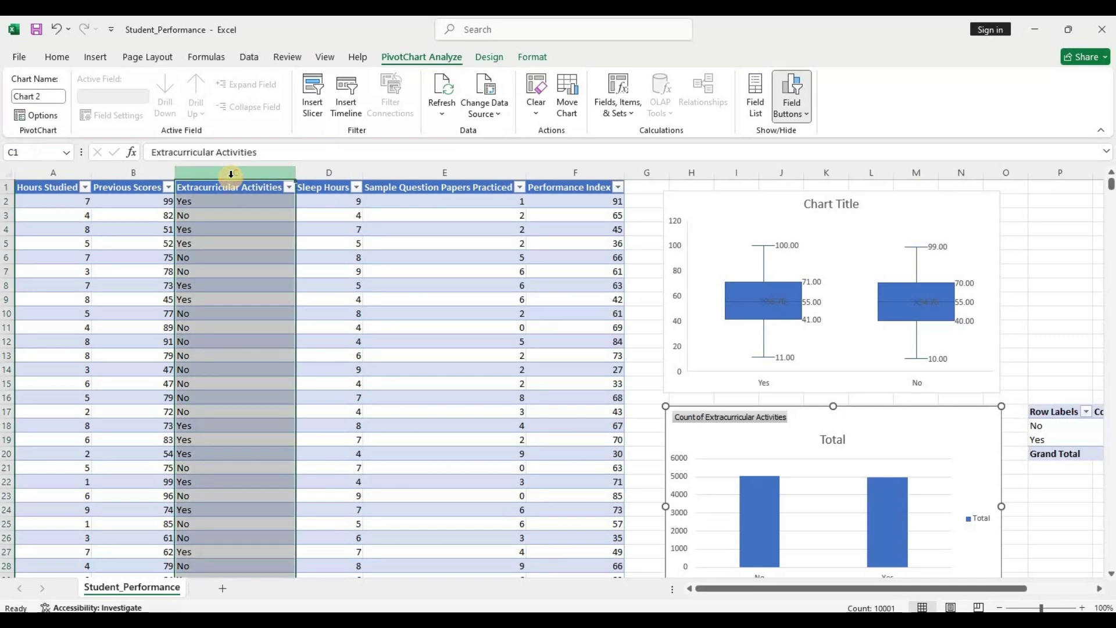
{"action": "right_click", "coordinate": [233, 174]}
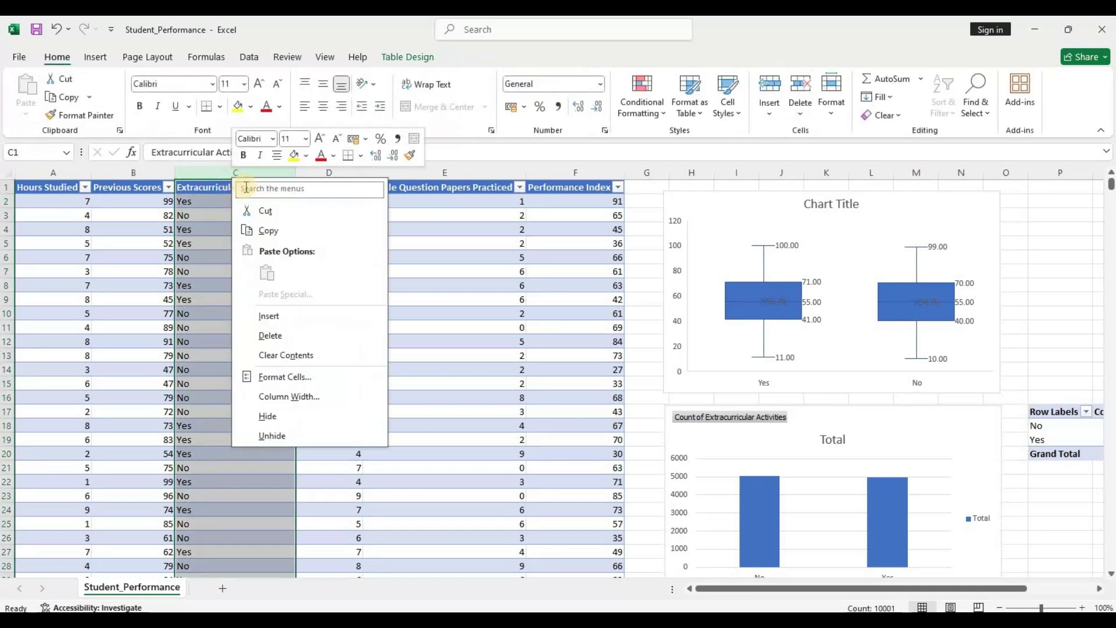
{"action": "left_click", "coordinate": [267, 230]}
{"action": "left_click", "coordinate": [61, 173]}
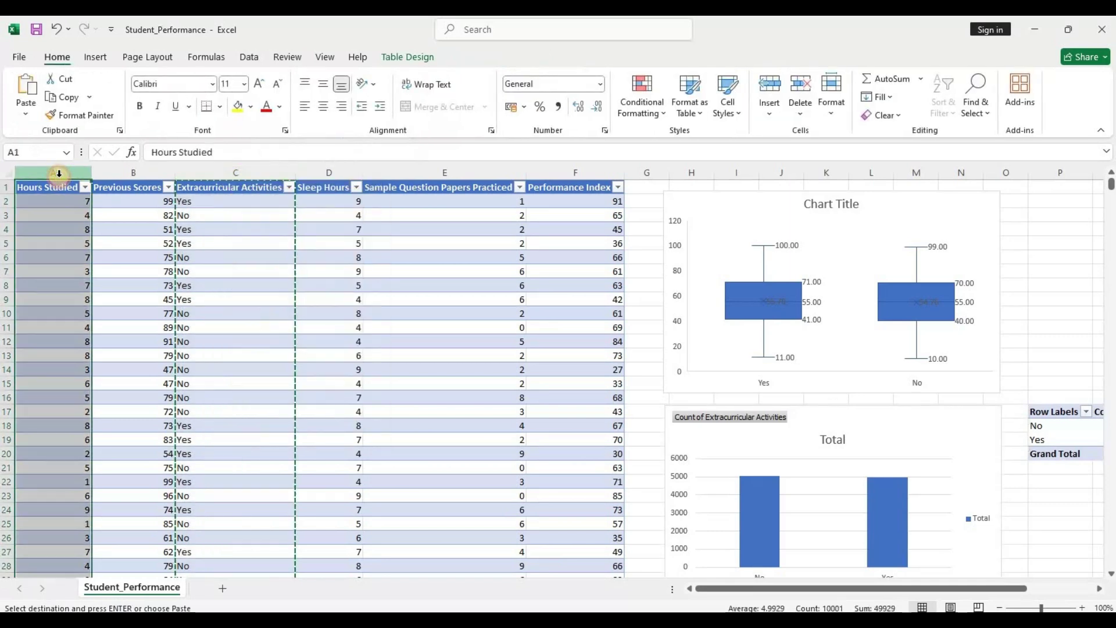
{"action": "right_click", "coordinate": [59, 177]}
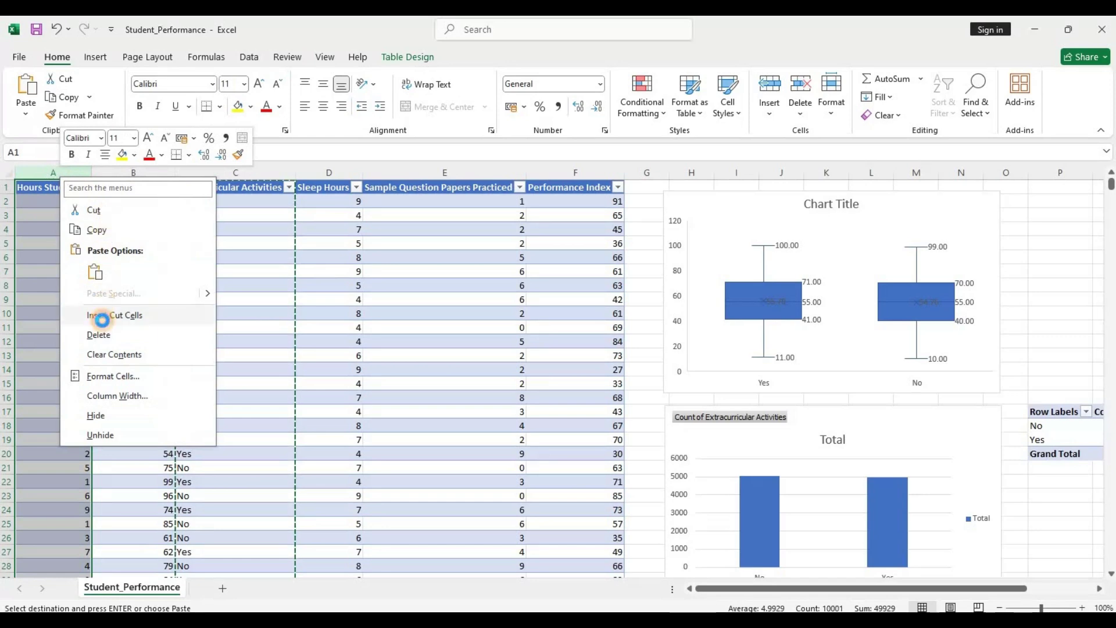
{"action": "left_click", "coordinate": [101, 315]}
{"action": "left_click", "coordinate": [237, 296]}
{"action": "left_click_drag", "start_coordinate": [341, 172], "coordinate": [349, 173]}
Start a Correlation analysis from the Data Analysis tools
{"action": "scroll", "coordinate": [781, 428], "scroll_direction": "down", "scroll_amount": 3}
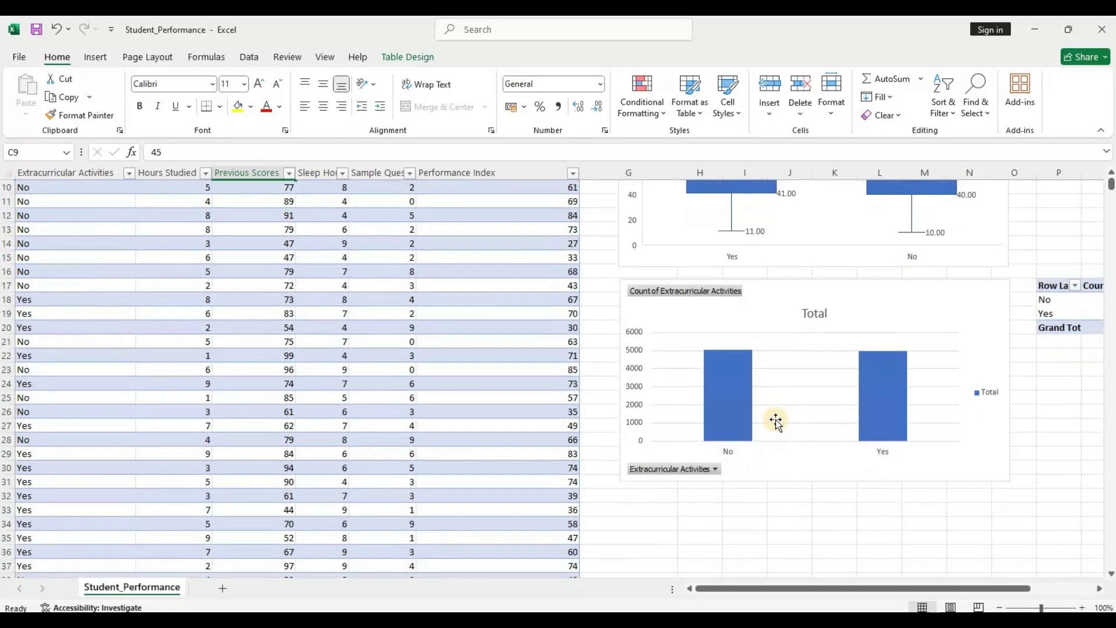
{"action": "left_click", "coordinate": [249, 56]}
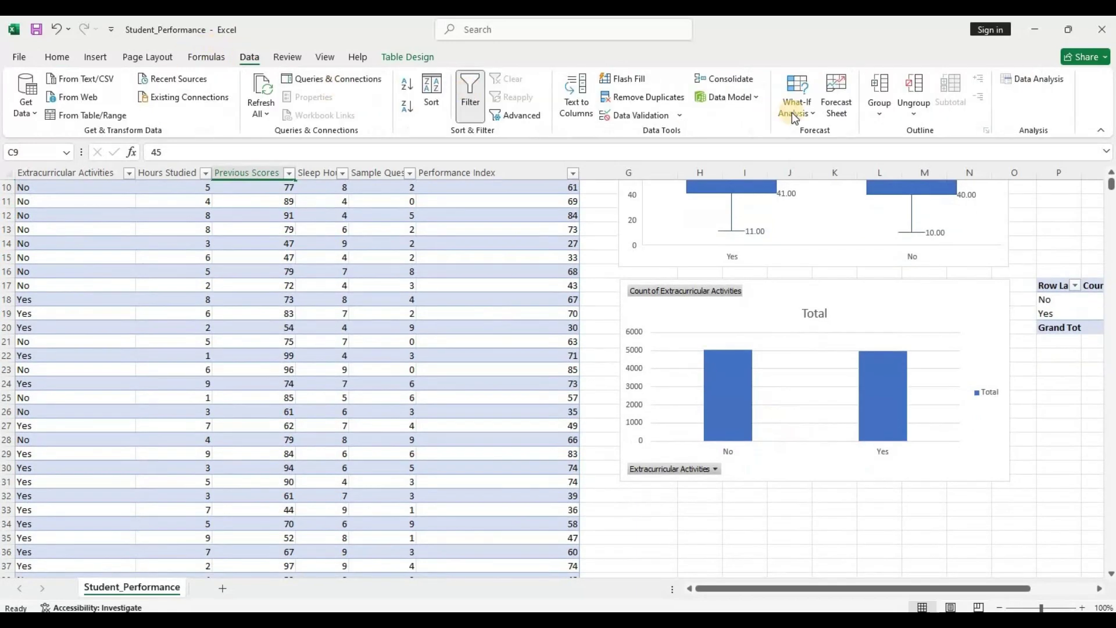
{"action": "left_click", "coordinate": [1016, 80]}
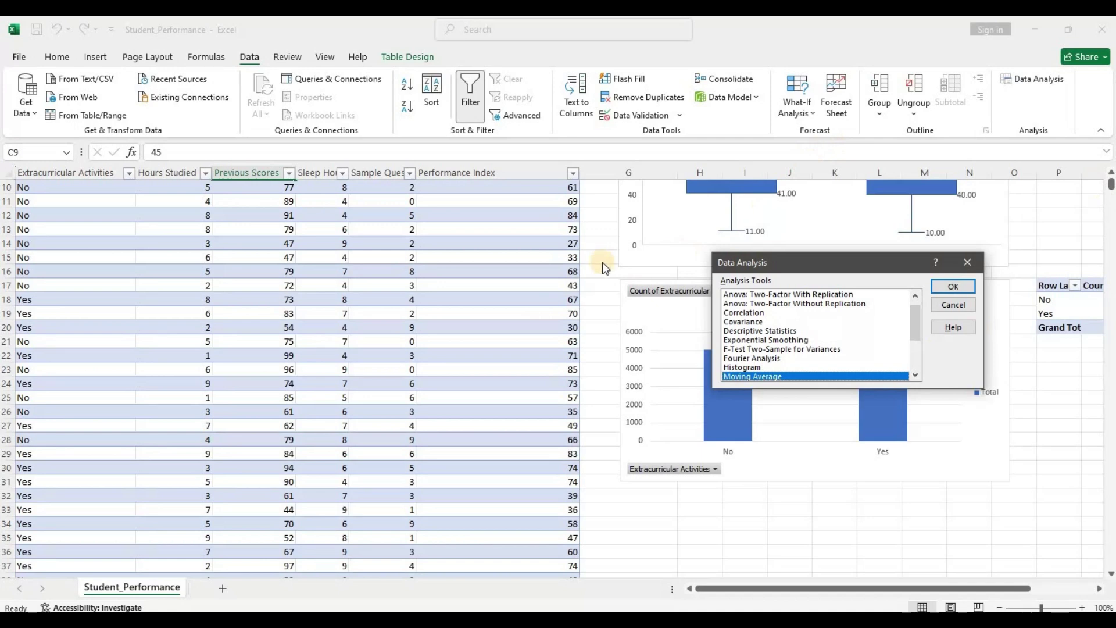
{"action": "left_click", "coordinate": [756, 313]}
{"action": "left_click", "coordinate": [953, 287]}
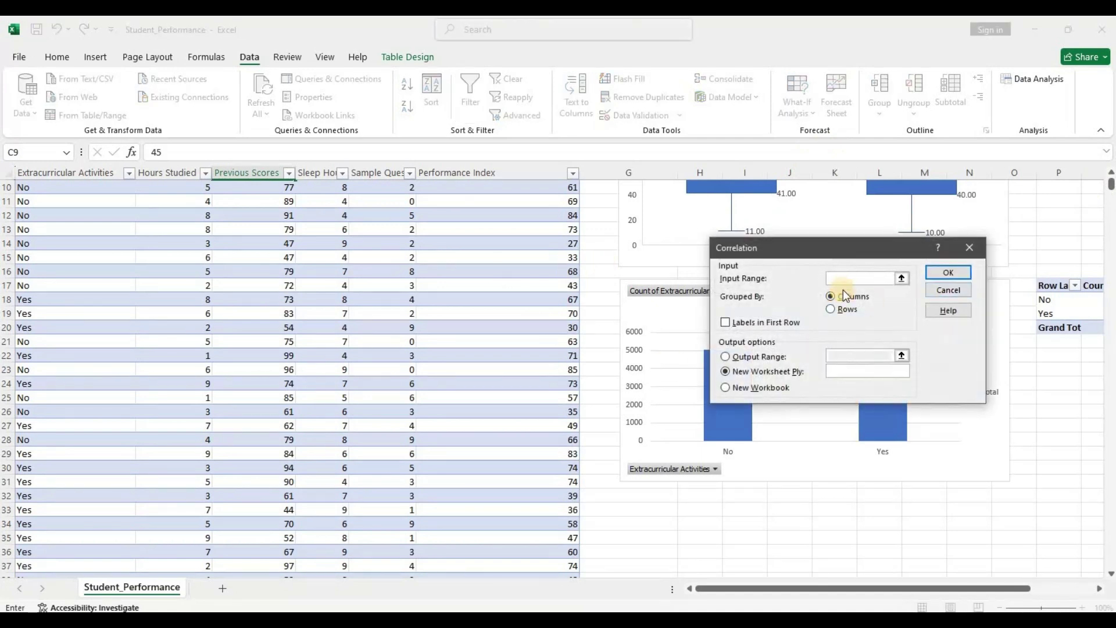
Set the correlation input range to $B$1:$E$10001, covering Hours Studied through Sample Question Papers Practiced with their headers
{"action": "scroll", "coordinate": [174, 220], "scroll_direction": "up", "scroll_amount": 3}
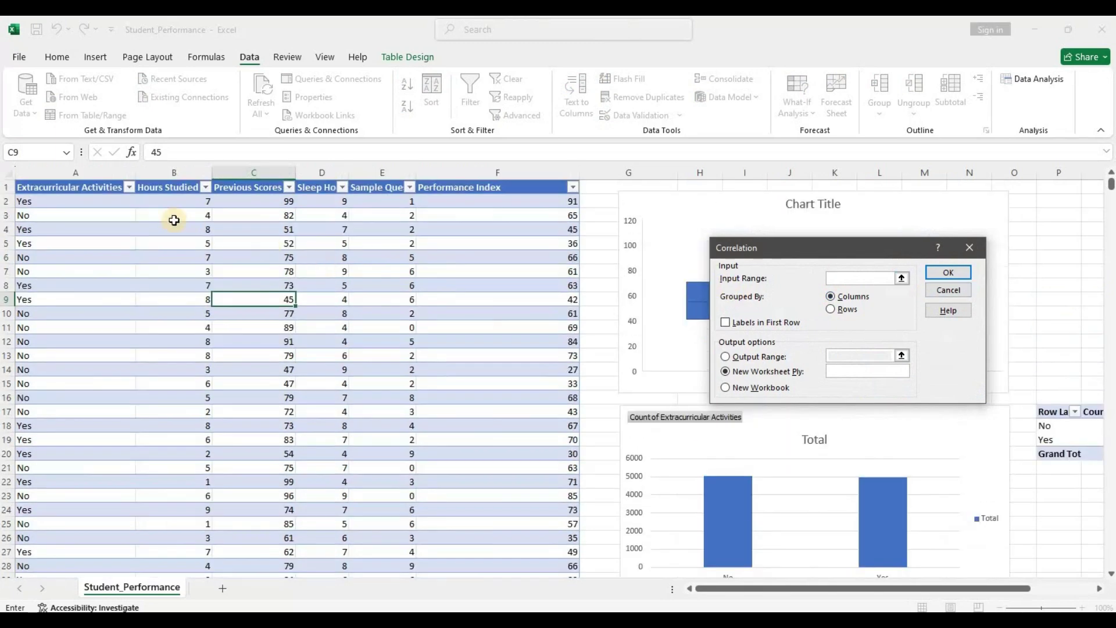
{"action": "left_click", "coordinate": [186, 187]}
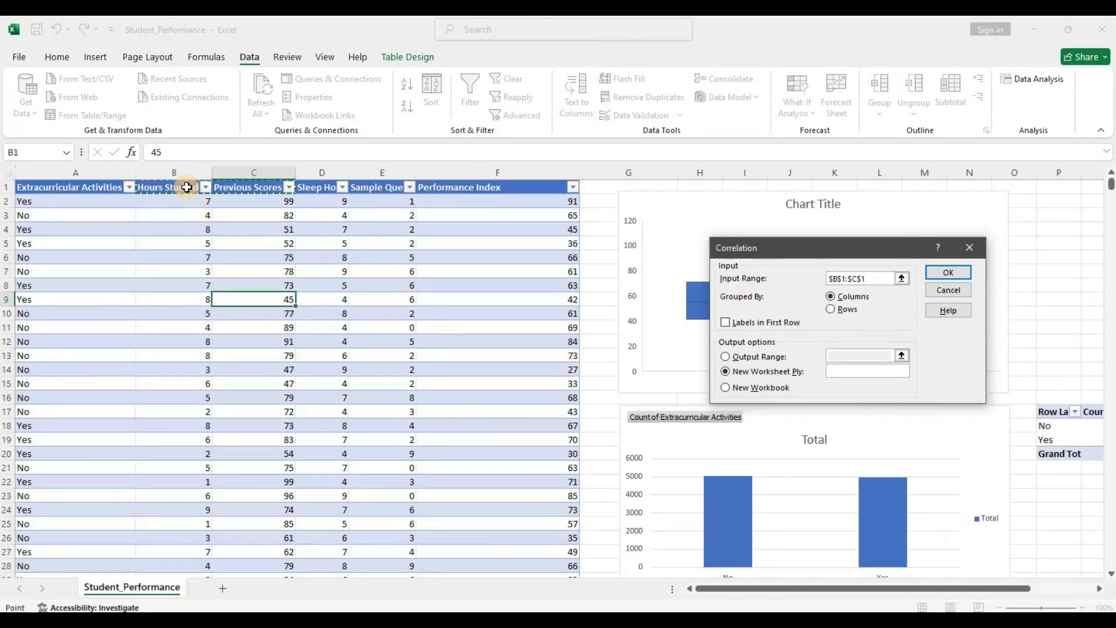
{"action": "key", "text": "ctrl+shift+Down"}
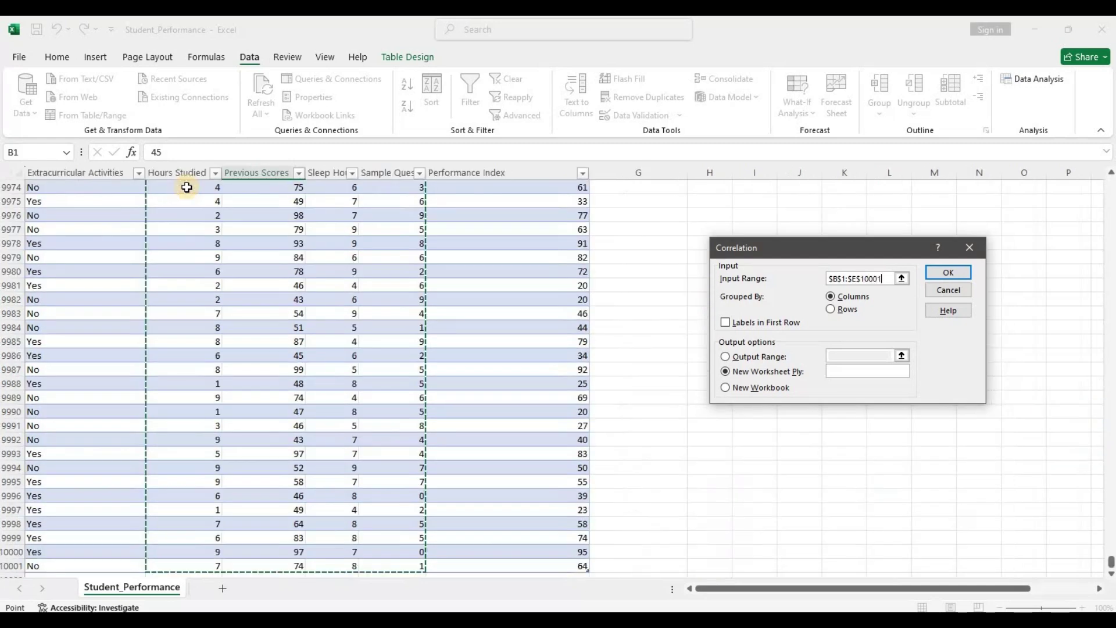
{"action": "scroll", "coordinate": [366, 274], "scroll_direction": "up", "scroll_amount": 4}
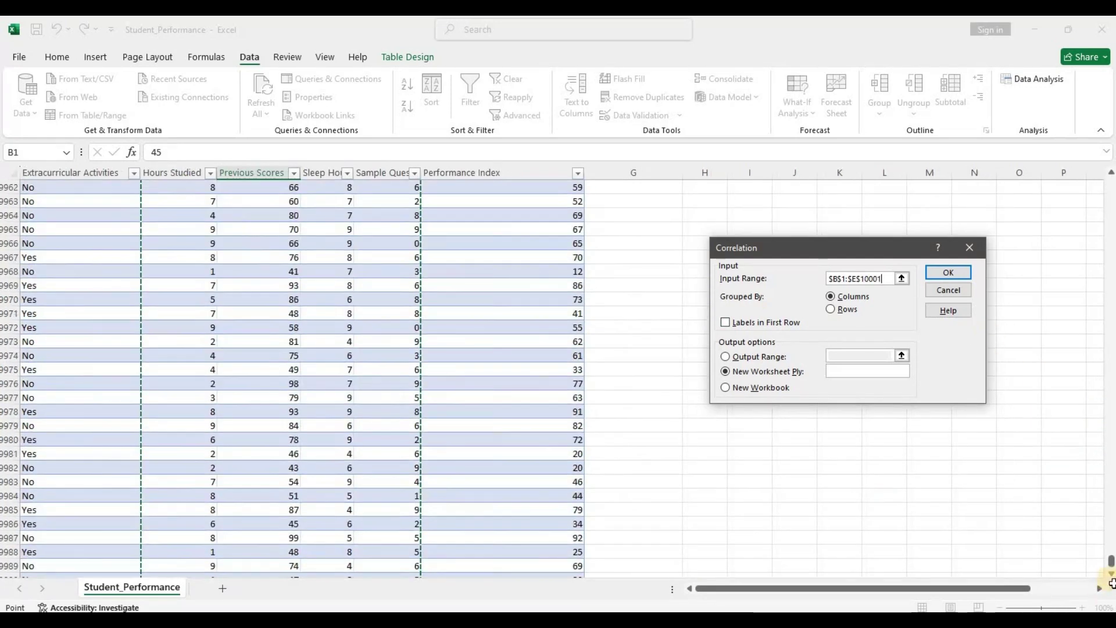
{"action": "left_click_drag", "start_coordinate": [1111, 539], "coordinate": [1099, 180]}
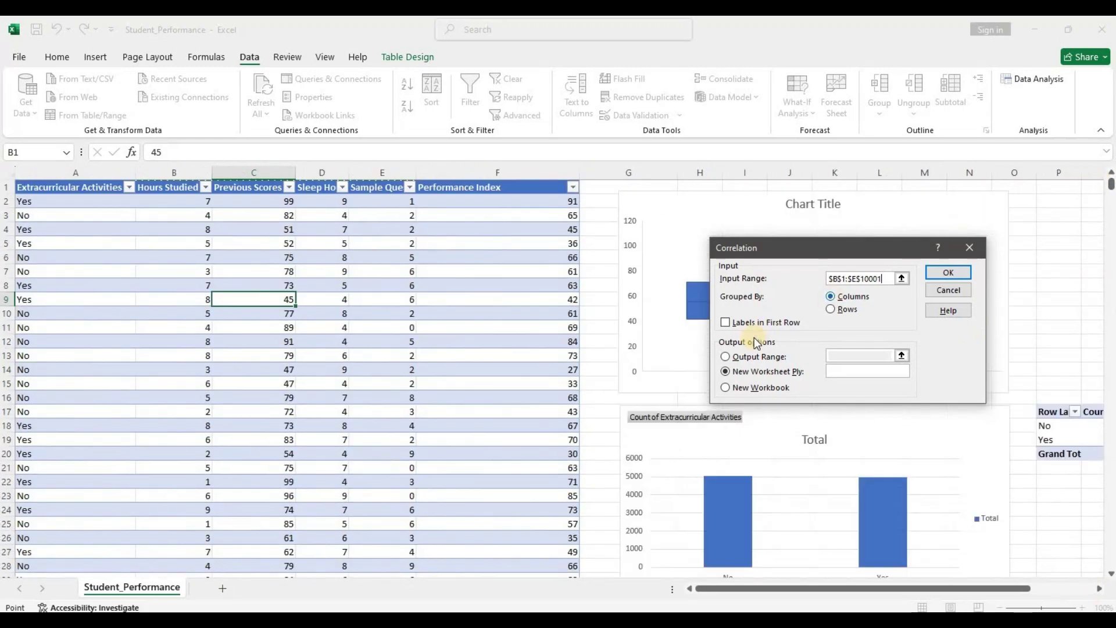
Treat the first row as labels and output the correlation matrix at cell H32, just below the column chart
{"action": "left_click", "coordinate": [726, 322]}
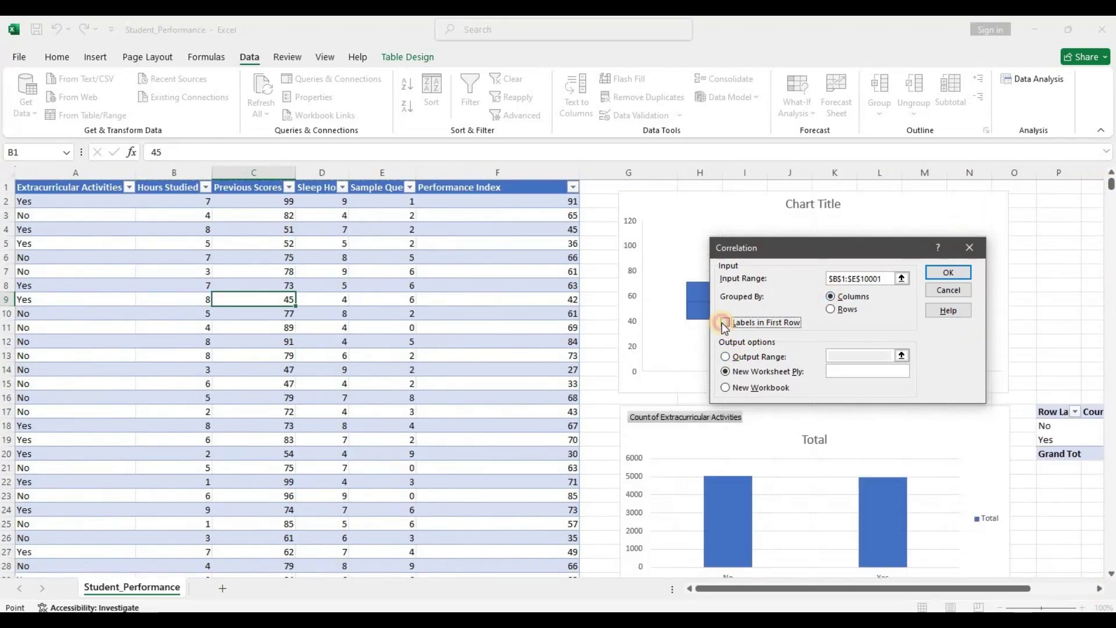
{"action": "left_click", "coordinate": [727, 357]}
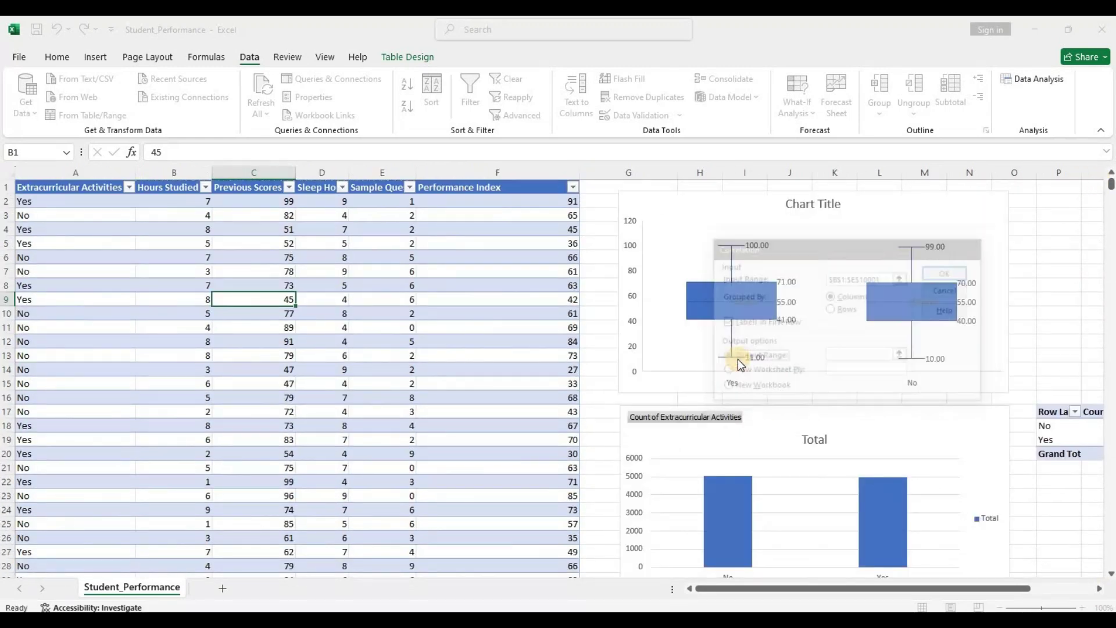
{"action": "scroll", "coordinate": [695, 445], "scroll_direction": "down", "scroll_amount": 4}
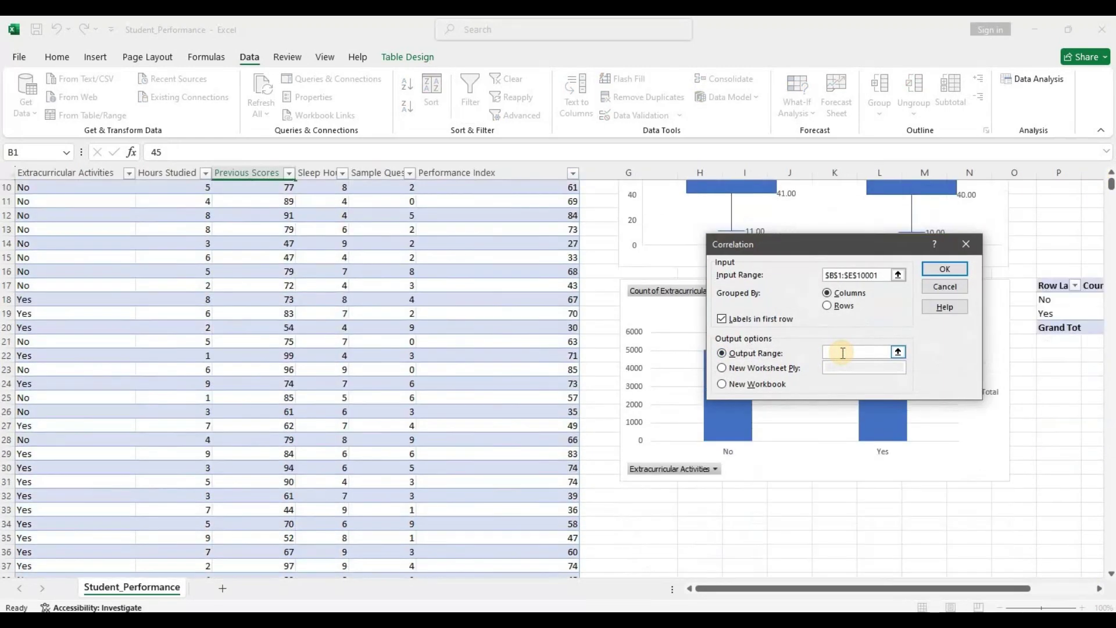
{"action": "left_click", "coordinate": [689, 453]}
{"action": "left_click", "coordinate": [946, 269]}
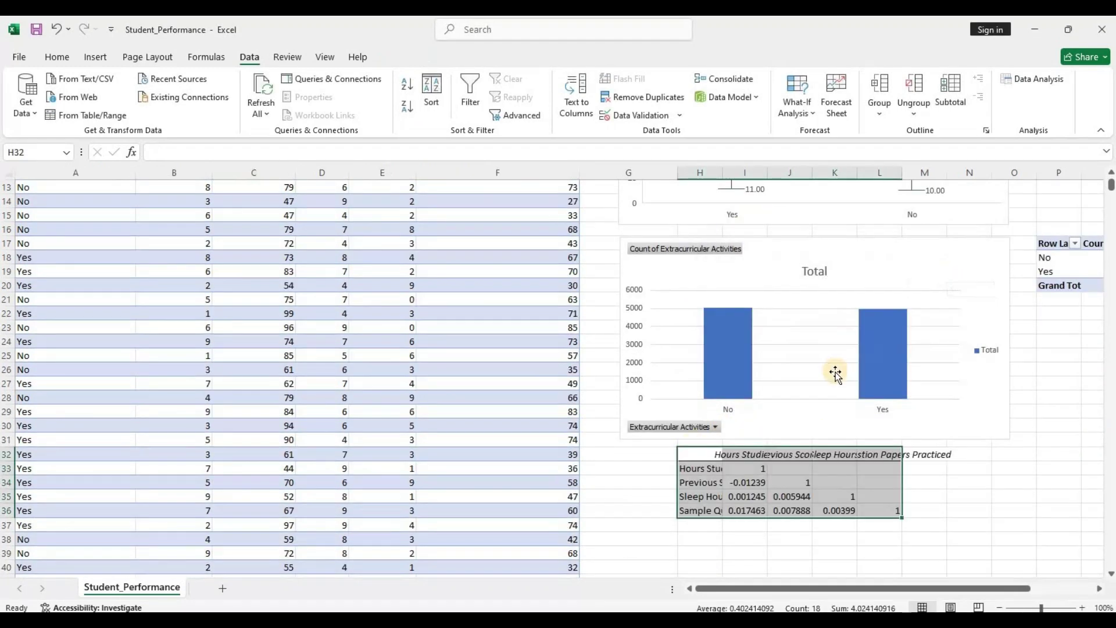
Autofit columns H and J so the correlation matrix's row labels and Previous Scores heading fit
{"action": "scroll", "coordinate": [770, 448], "scroll_direction": "down", "scroll_amount": 1}
{"action": "double_click", "coordinate": [723, 173]}
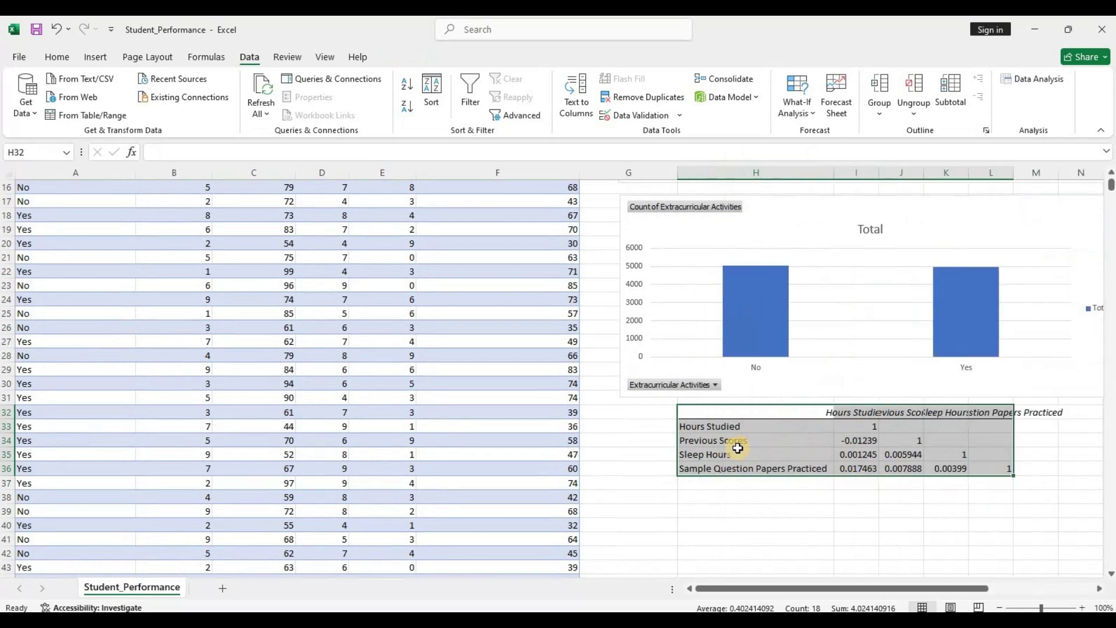
{"action": "double_click", "coordinate": [924, 173]}
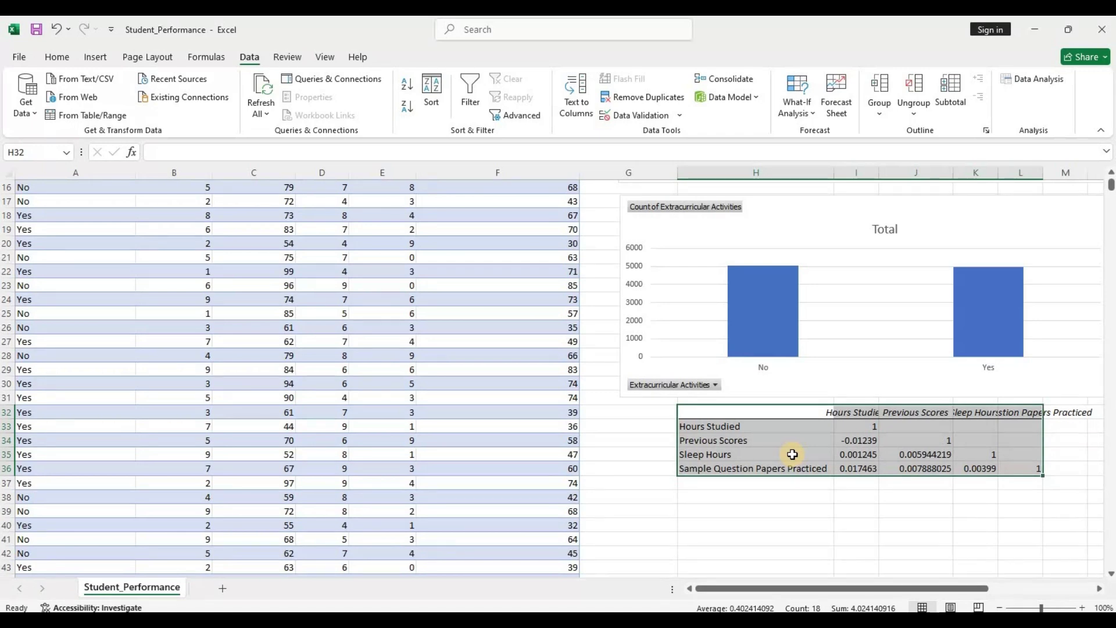
{"action": "scroll", "coordinate": [793, 454], "scroll_direction": "up", "scroll_amount": 4}
{"action": "scroll", "coordinate": [793, 454], "scroll_direction": "down", "scroll_amount": 3}
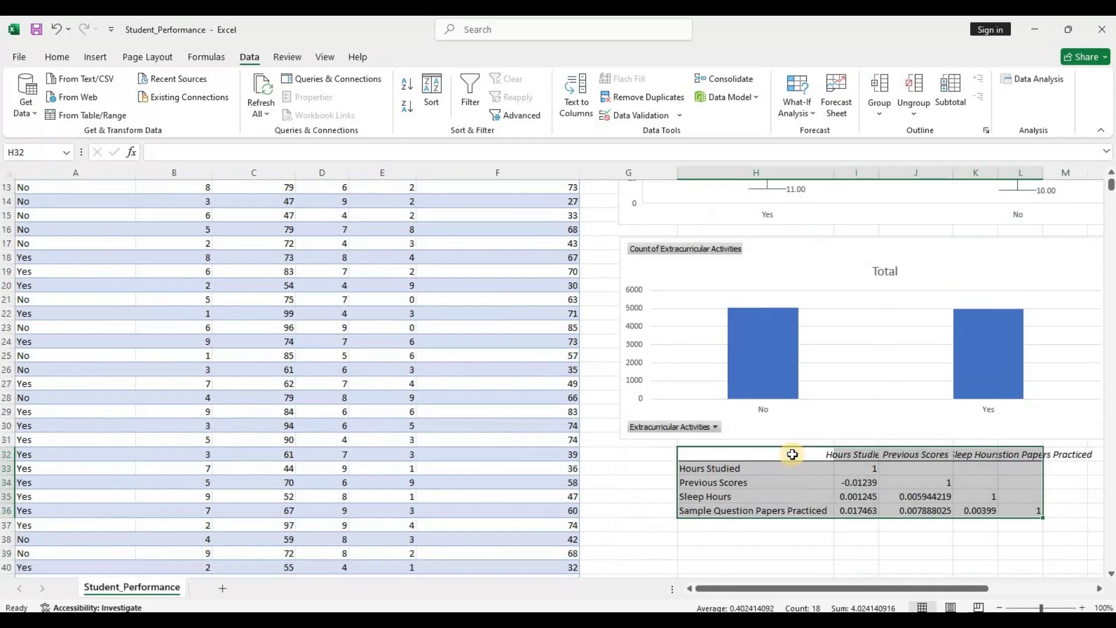
{"action": "scroll", "coordinate": [793, 454], "scroll_direction": "down", "scroll_amount": 1}
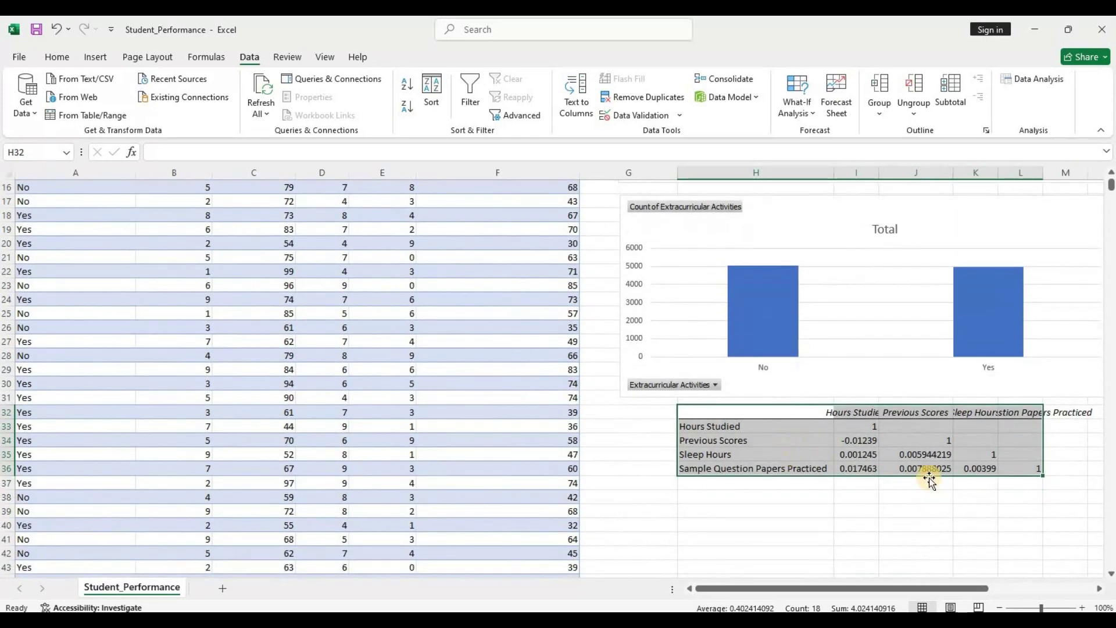
{"action": "scroll", "coordinate": [930, 478], "scroll_direction": "up", "scroll_amount": 5}
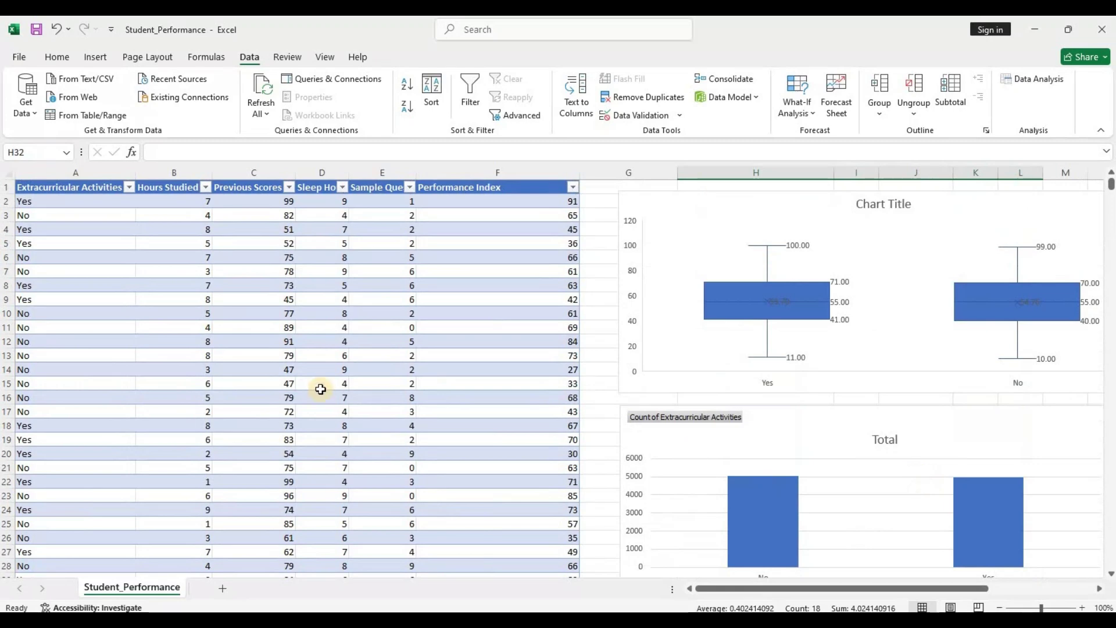
{"action": "left_click", "coordinate": [338, 380]}
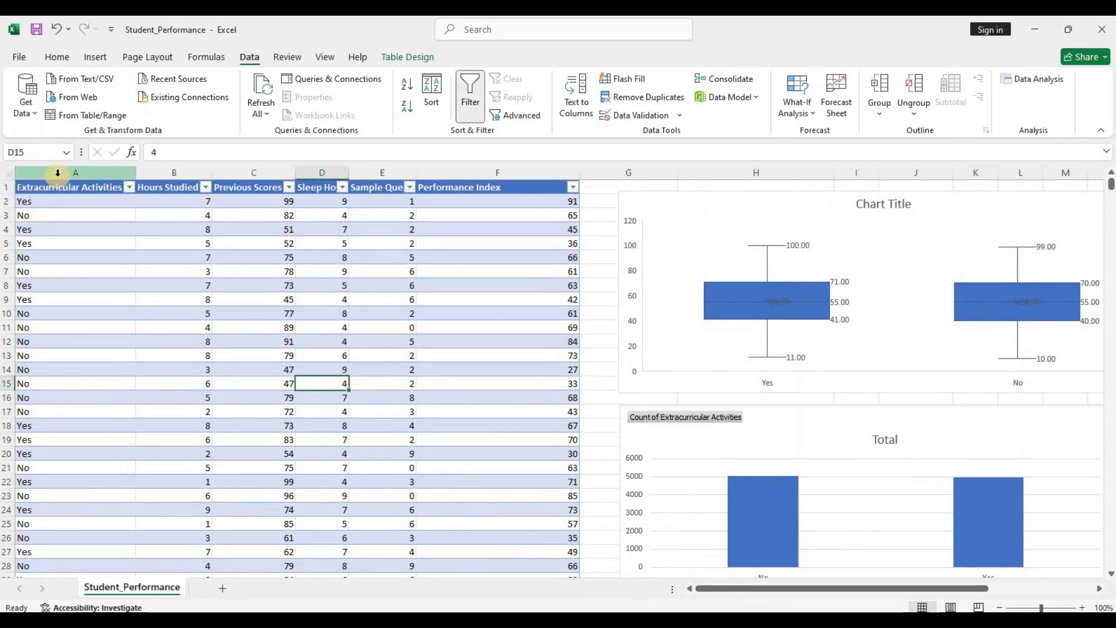
{"action": "left_click", "coordinate": [58, 173]}
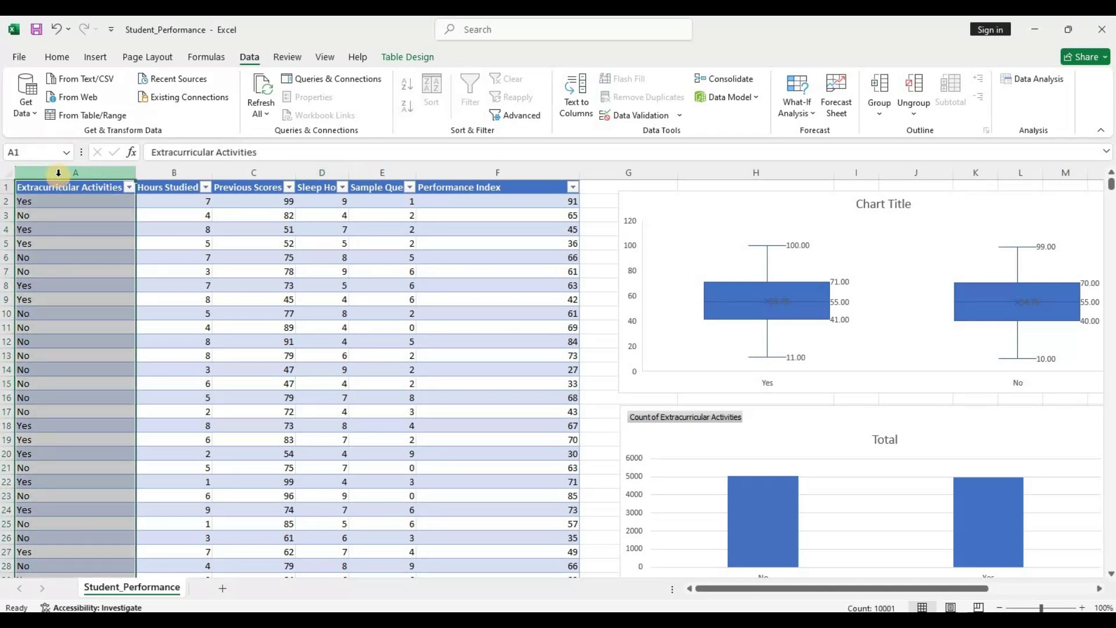
{"action": "left_click_drag", "start_coordinate": [58, 172], "coordinate": [576, 173]}
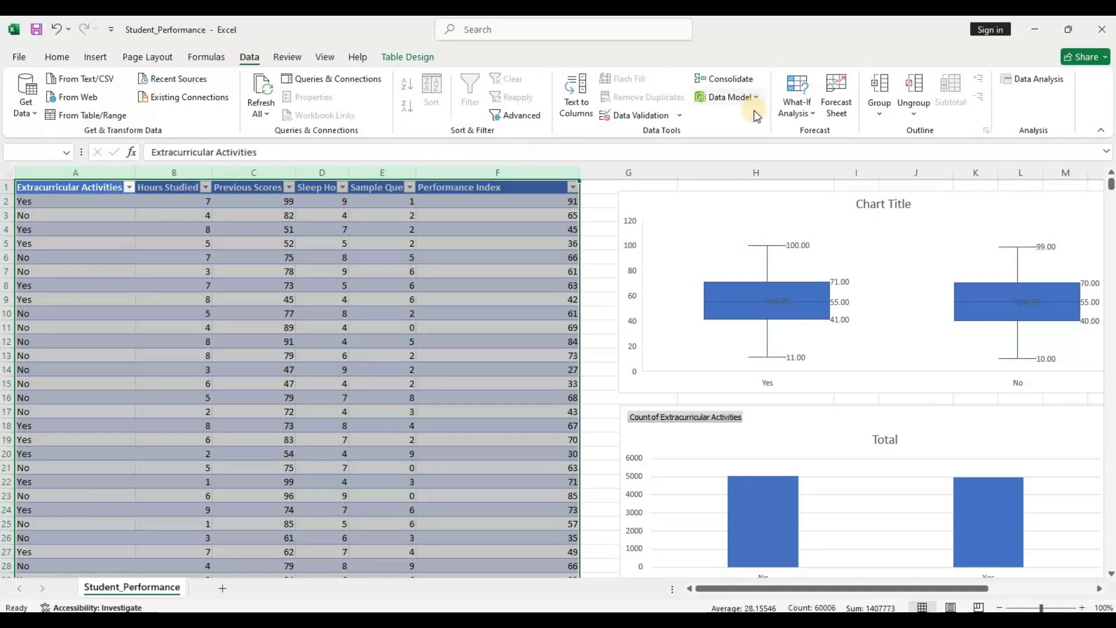
{"action": "left_click", "coordinate": [424, 254]}
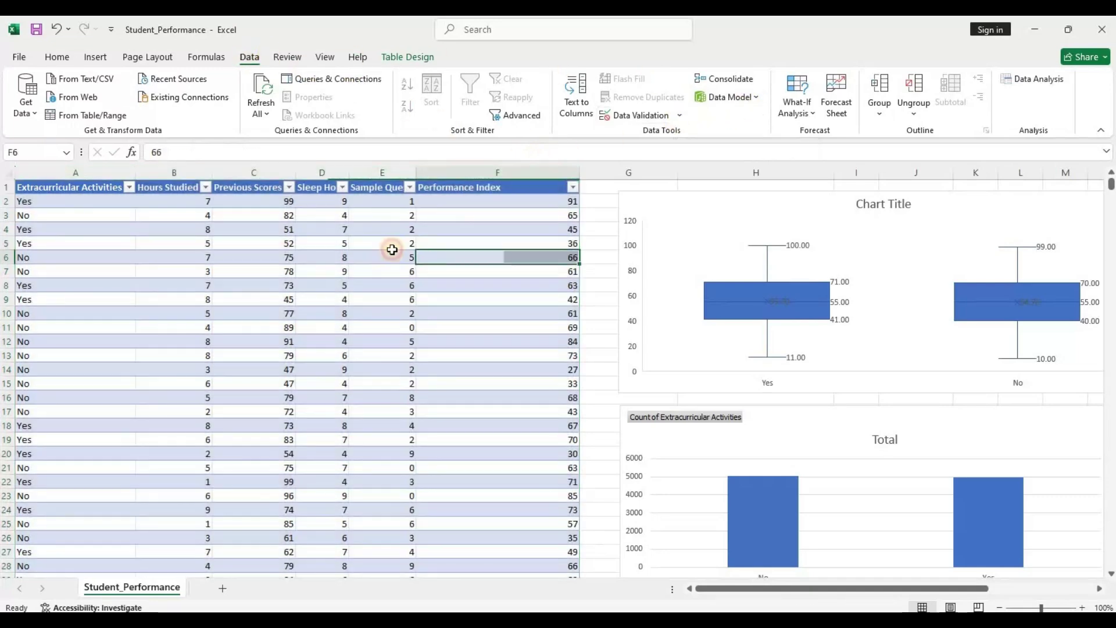
Remove duplicate rows from the whole student table, comparing all six columns and treating the first row as headers
{"action": "left_click", "coordinate": [99, 186]}
{"action": "key", "text": "ctrl+shift+Right"}
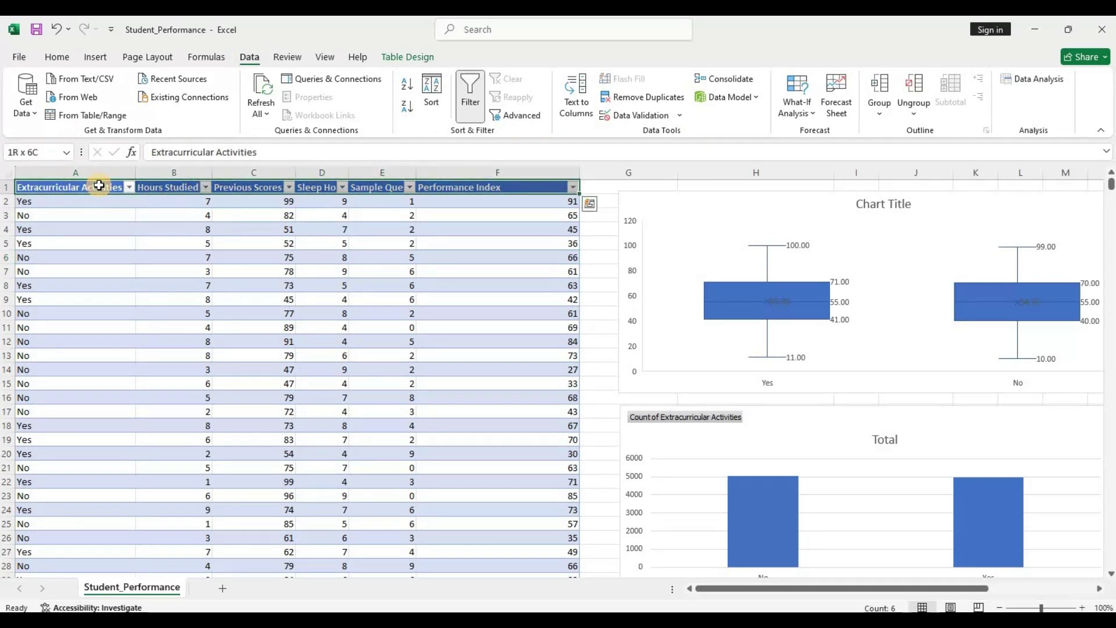
{"action": "key", "text": "ctrl+shift+Down"}
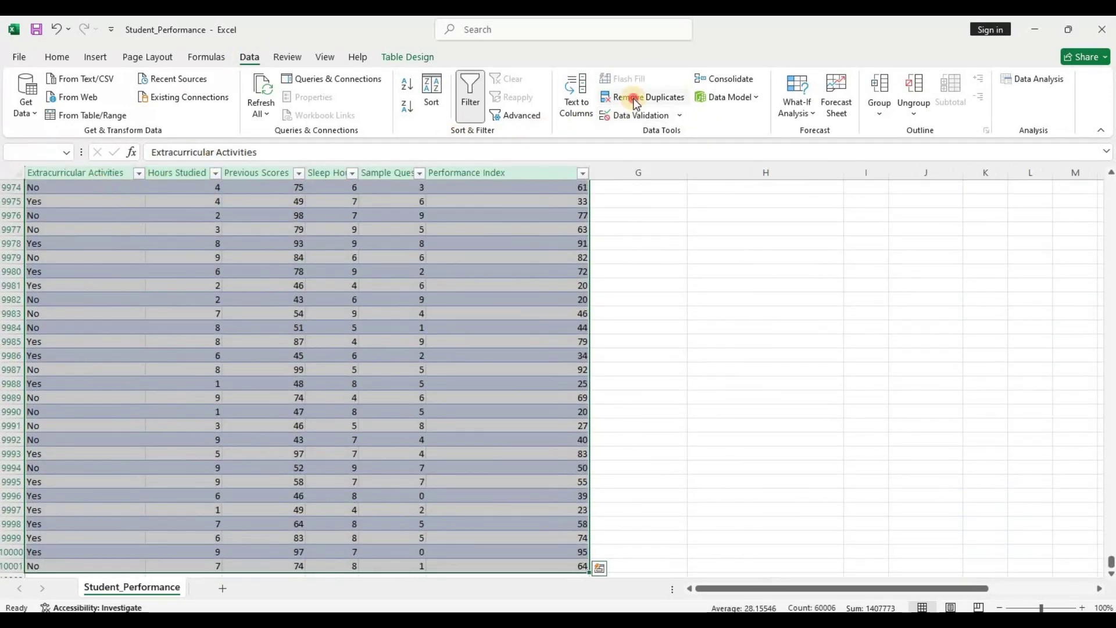
{"action": "left_click", "coordinate": [634, 100]}
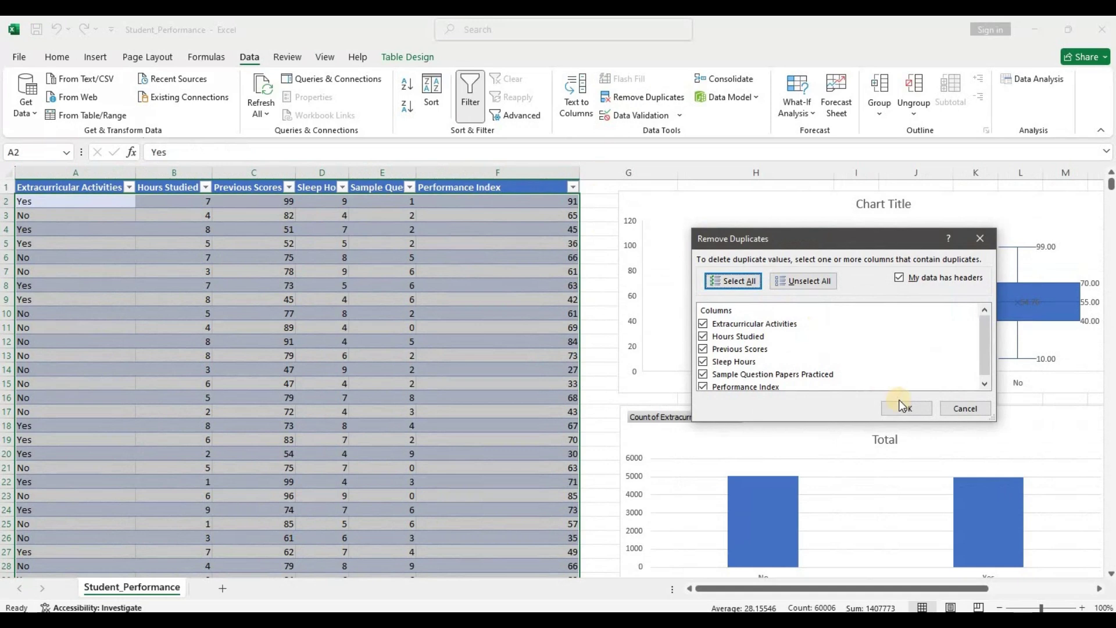
{"action": "left_click", "coordinate": [905, 406]}
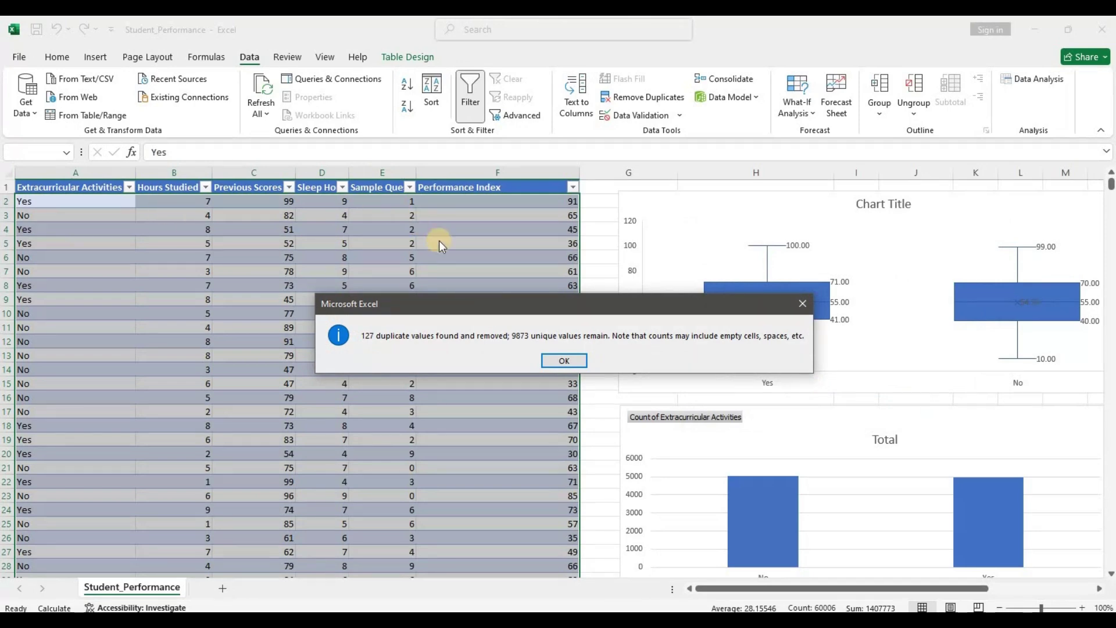
{"action": "left_click", "coordinate": [578, 361]}
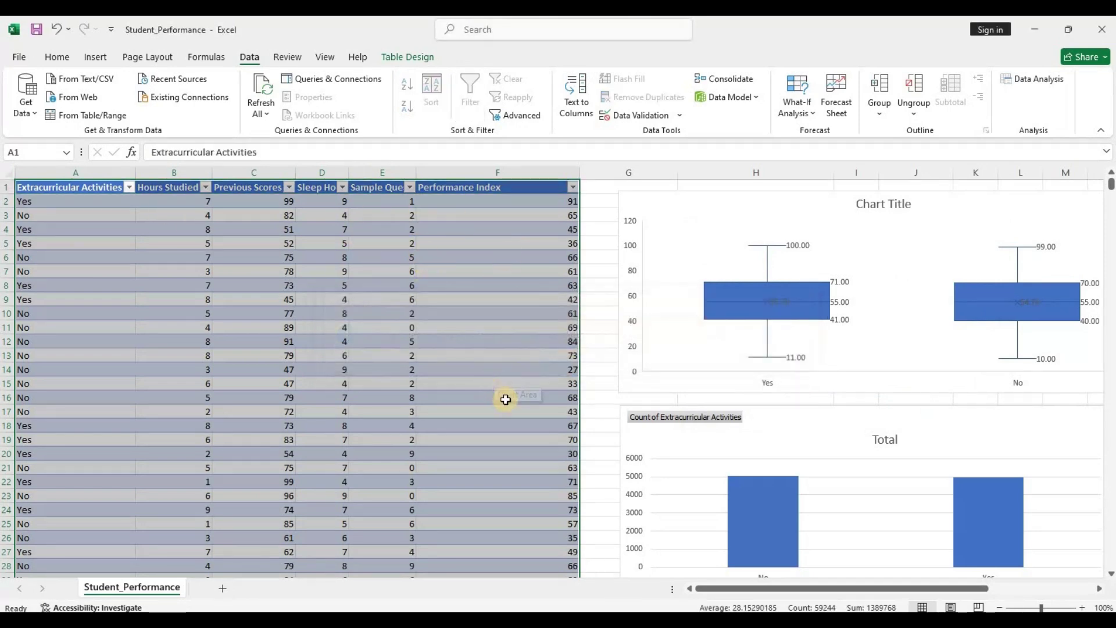
Select cell H38 below the correlation matrix and start a Regression analysis from the Data Analysis tools
{"action": "scroll", "coordinate": [505, 400], "scroll_direction": "down", "scroll_amount": 6}
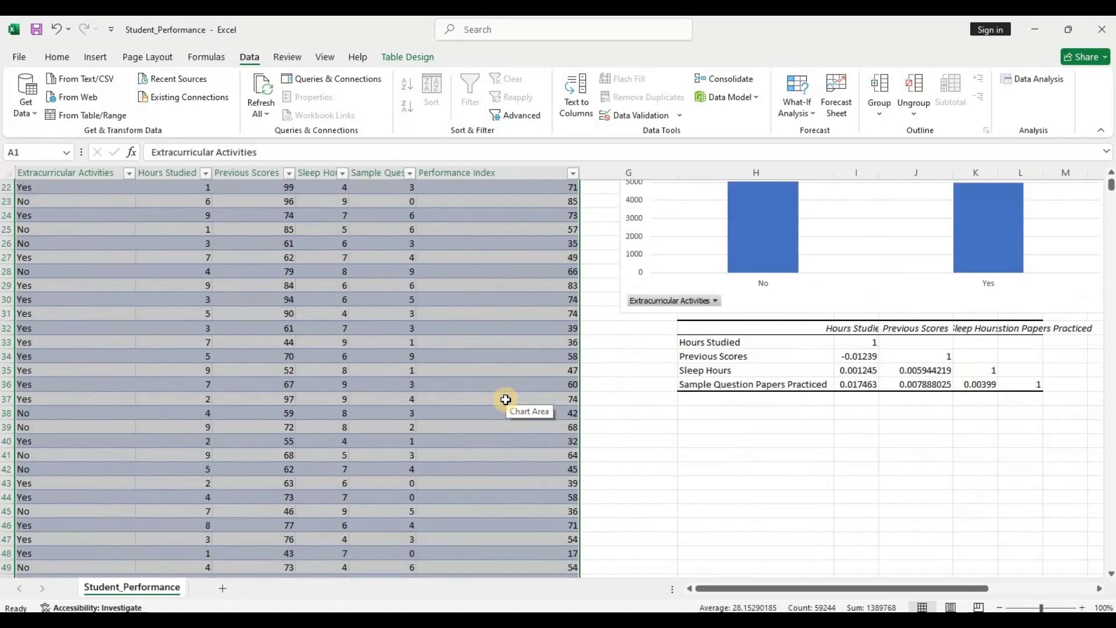
{"action": "left_click", "coordinate": [698, 455]}
{"action": "scroll", "coordinate": [361, 399], "scroll_direction": "up", "scroll_amount": 6}
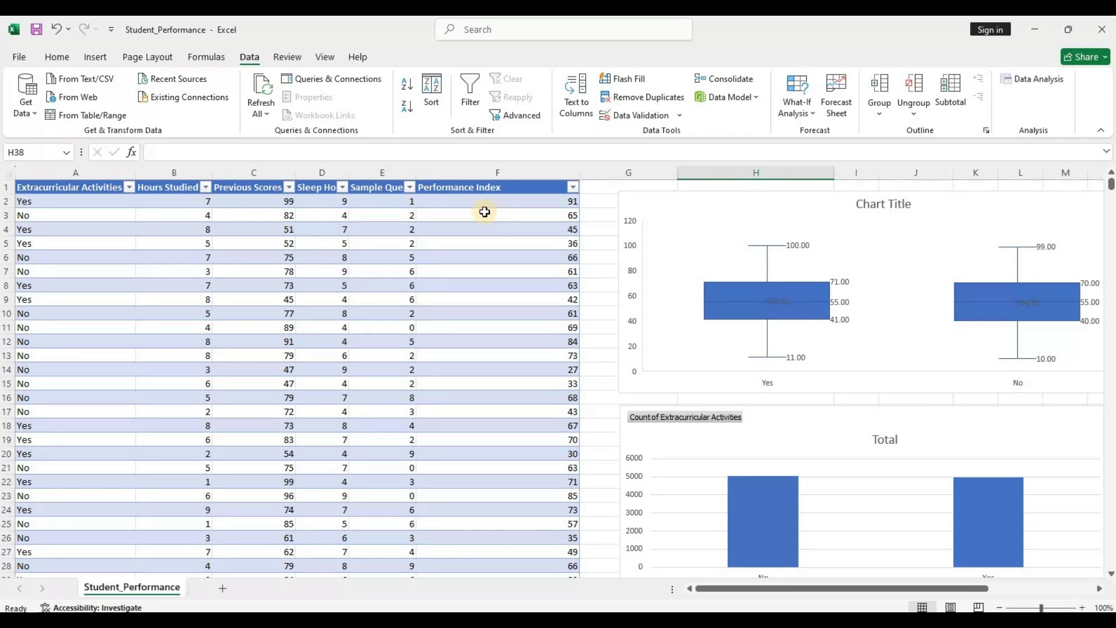
{"action": "scroll", "coordinate": [485, 212], "scroll_direction": "down", "scroll_amount": 7}
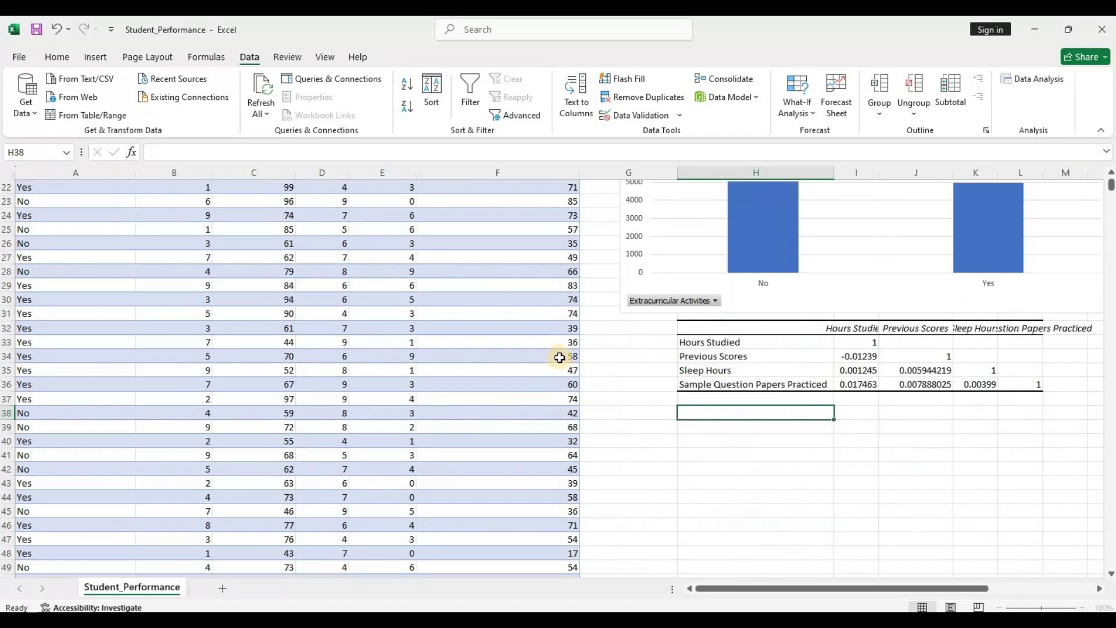
{"action": "left_click", "coordinate": [1038, 79]}
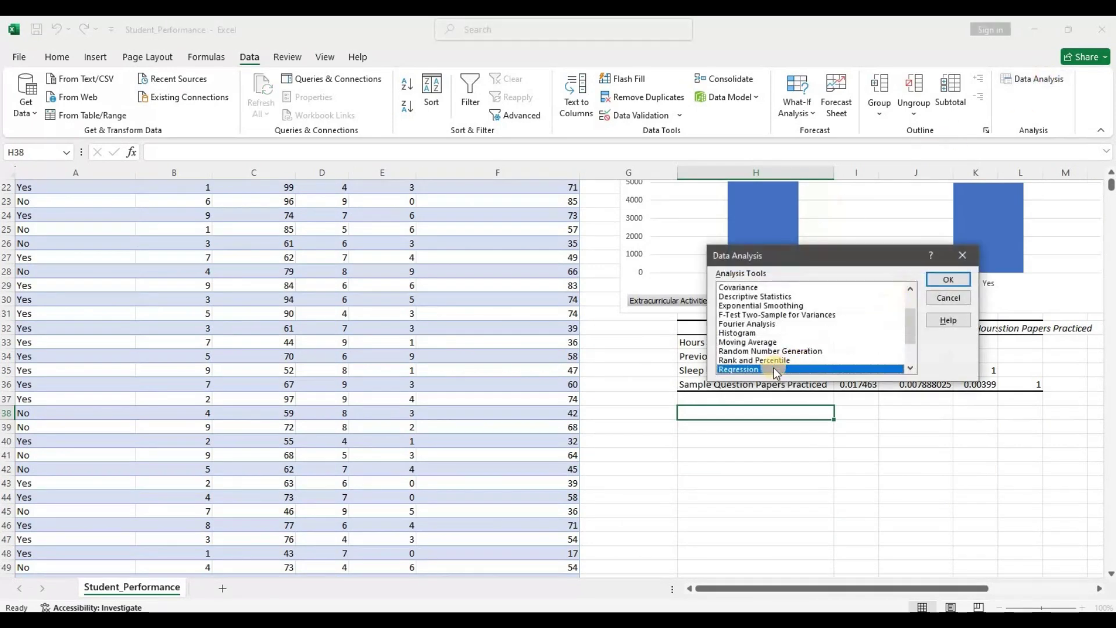
{"action": "left_click", "coordinate": [959, 280]}
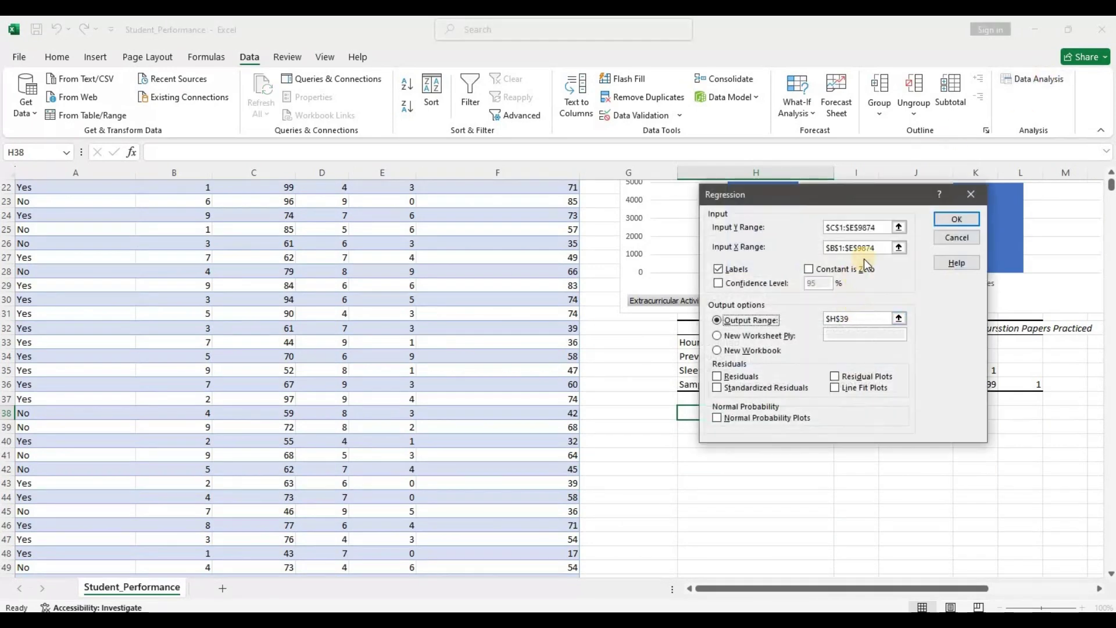
Set the regression's Input Y Range to the Performance Index column, $F$1:$F$9874
{"action": "double_click", "coordinate": [877, 228]}
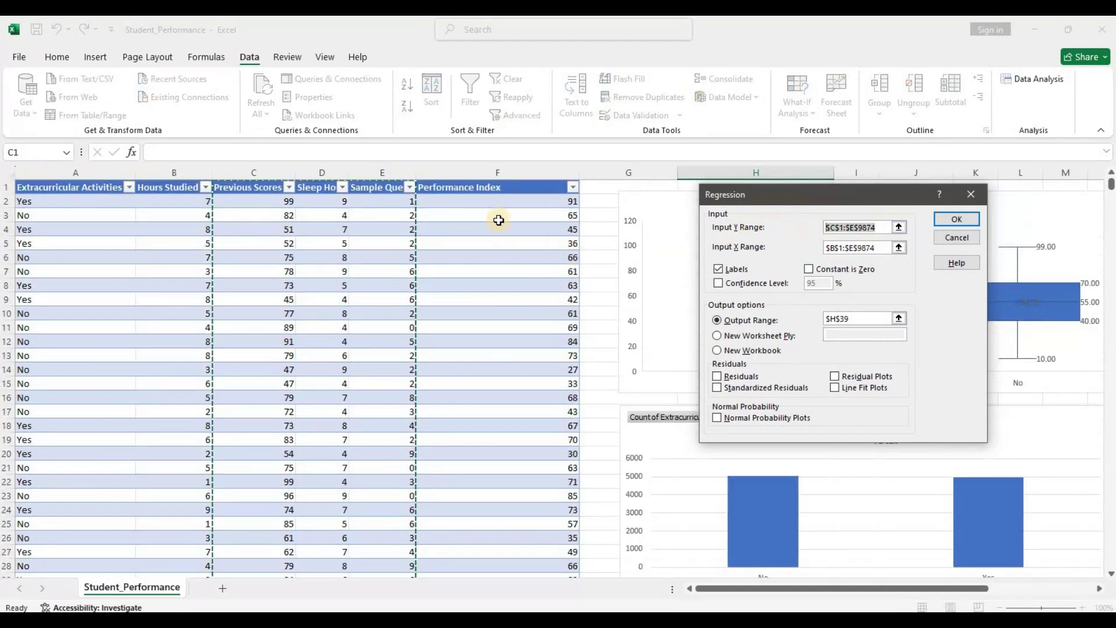
{"action": "left_click", "coordinate": [509, 188]}
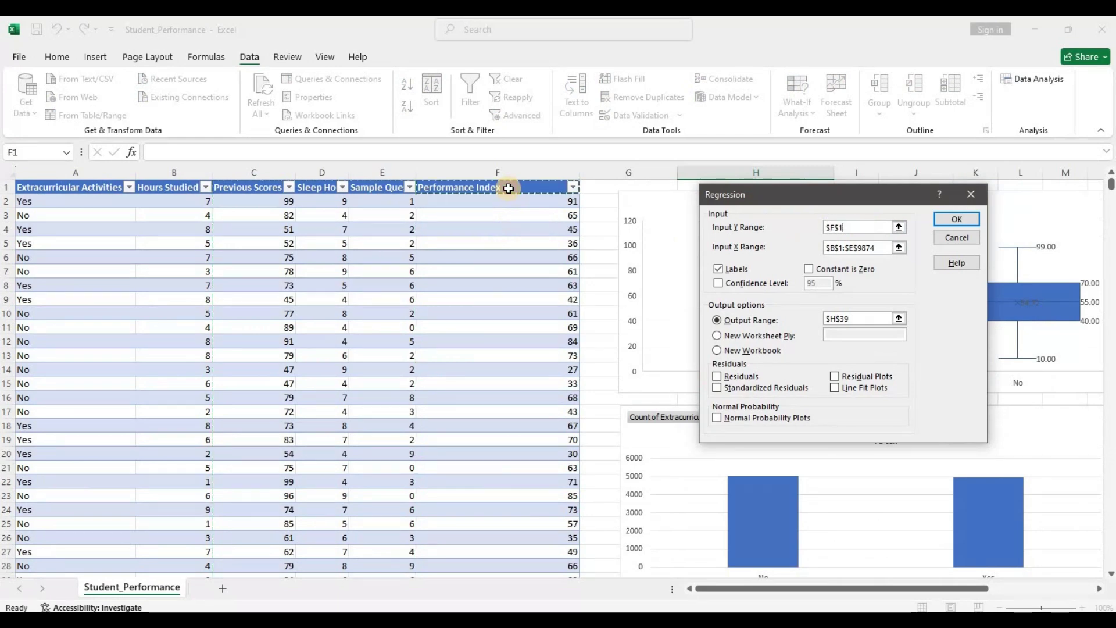
{"action": "key", "text": "ctrl+shift+Down"}
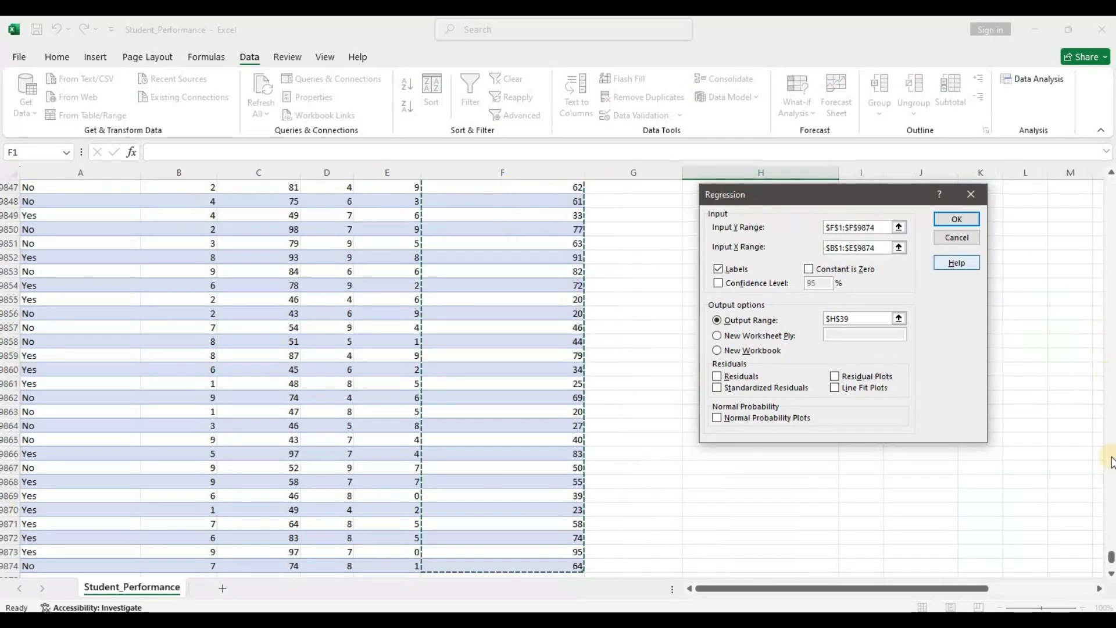
{"action": "left_click_drag", "start_coordinate": [1110, 561], "coordinate": [1105, 157]}
Replace the regression's Input X Range with $C$1:$E$9874, covering Previous Scores, Sleep Hours and Sample Question Papers Practiced
{"action": "left_click_drag", "start_coordinate": [875, 248], "coordinate": [820, 247]}
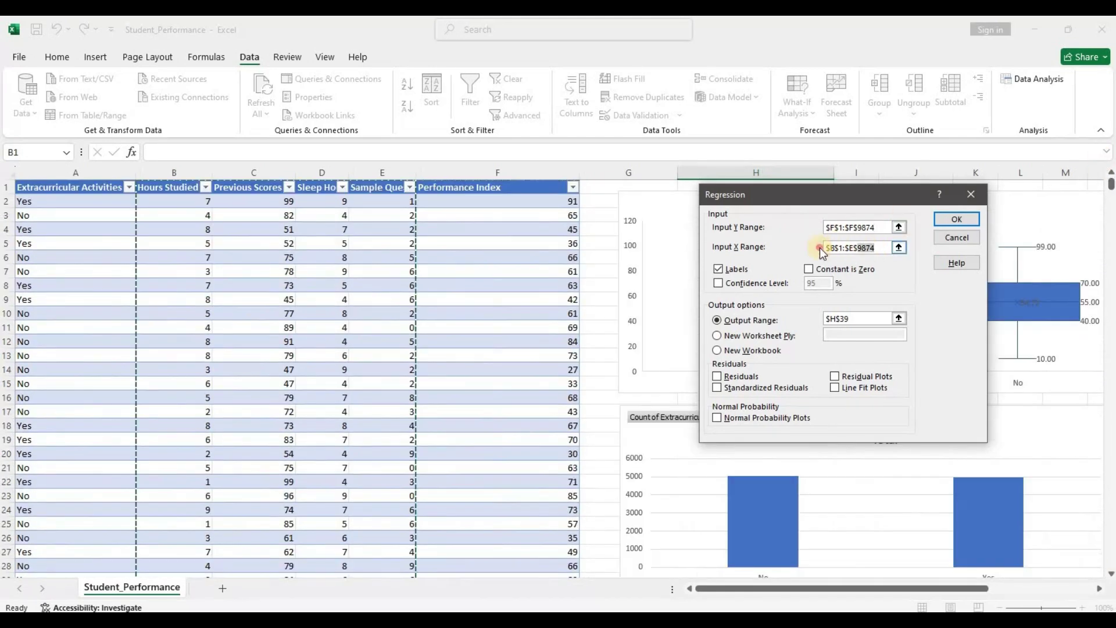
{"action": "key", "text": "BackSpace"}
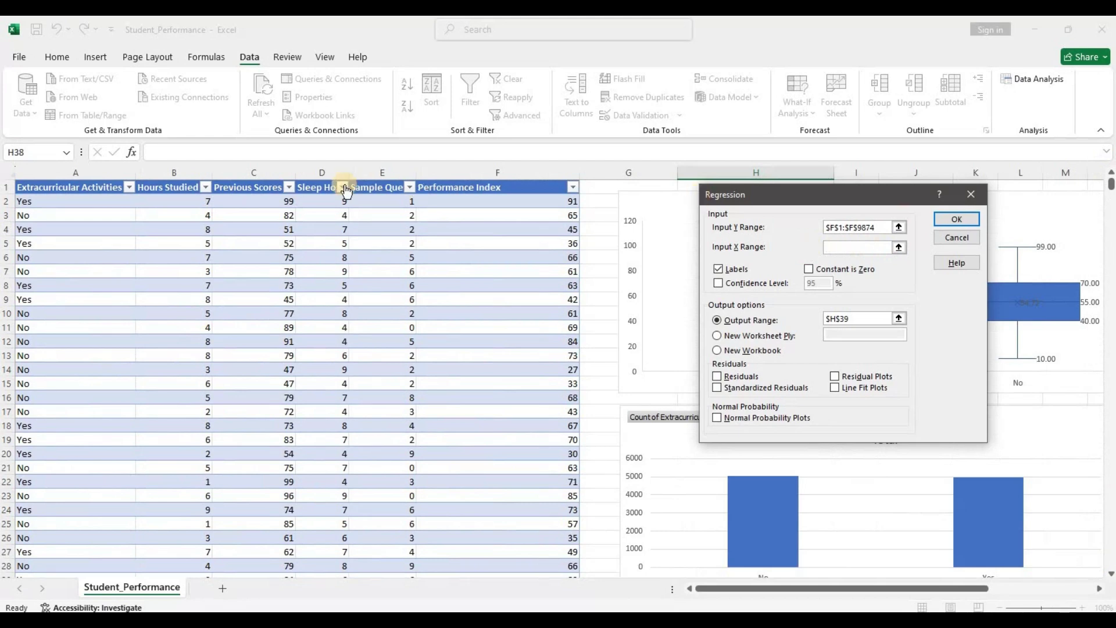
{"action": "left_click_drag", "start_coordinate": [255, 186], "coordinate": [362, 187]}
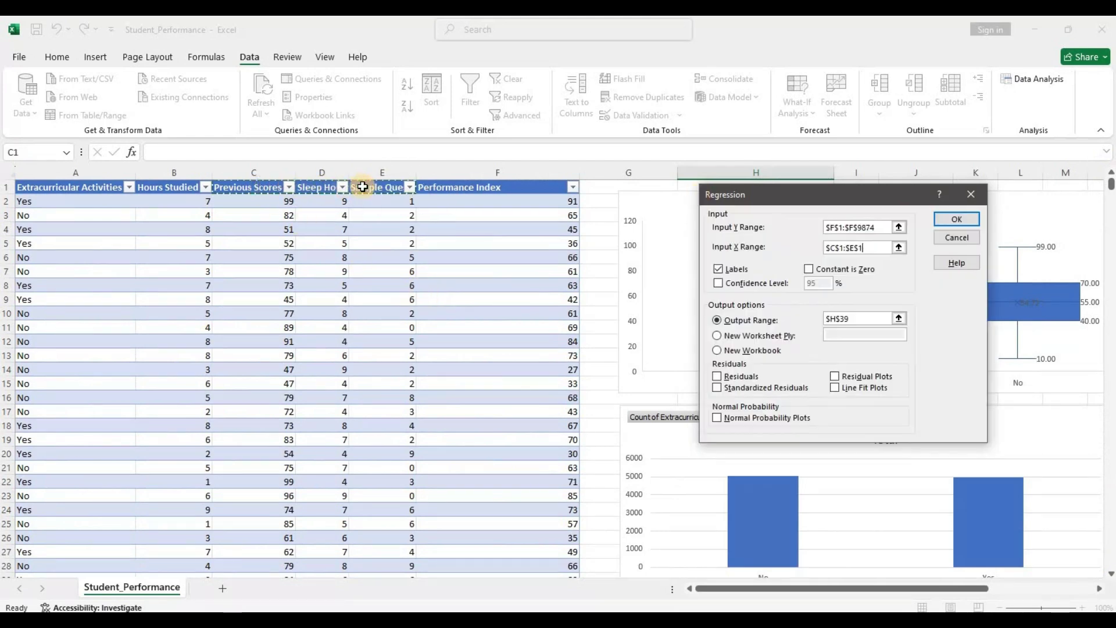
{"action": "key", "text": "ctrl+shift+Down"}
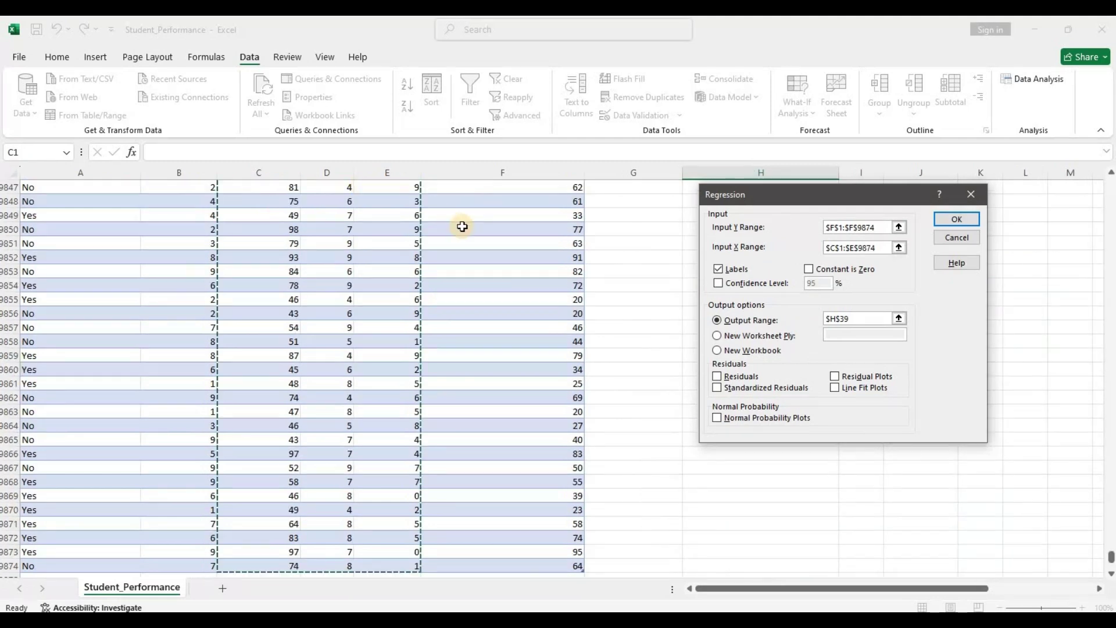
Run the regression with the Labels option enabled and the Output Range set to $H$39
{"action": "scroll", "coordinate": [1066, 542], "scroll_direction": "up", "scroll_amount": 7}
{"action": "left_click_drag", "start_coordinate": [1106, 507], "coordinate": [1099, 175]}
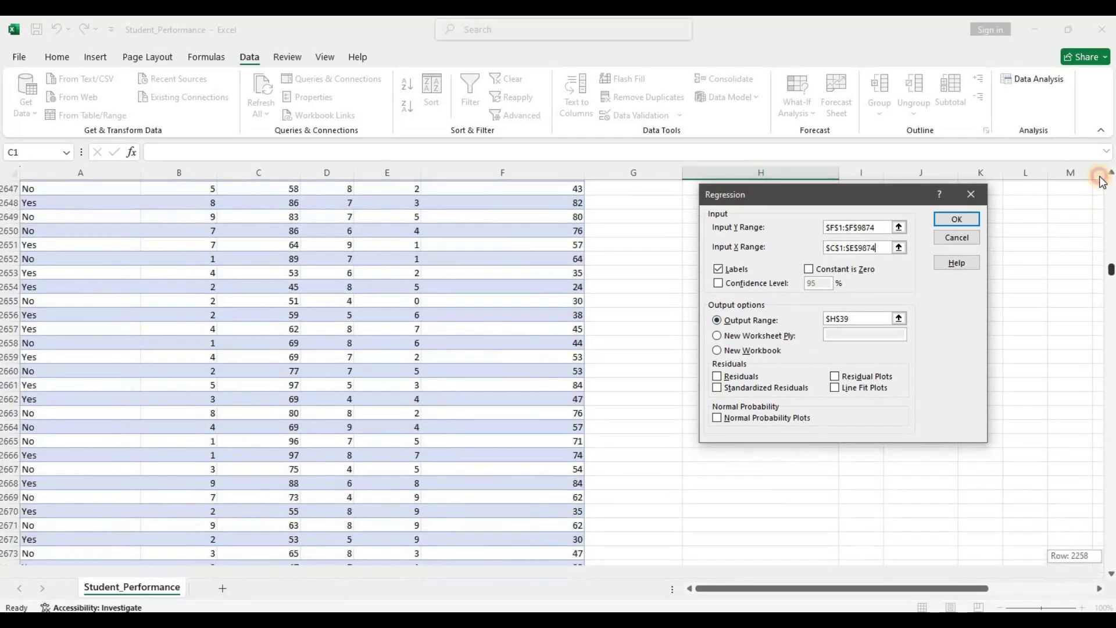
{"action": "left_click", "coordinate": [719, 269]}
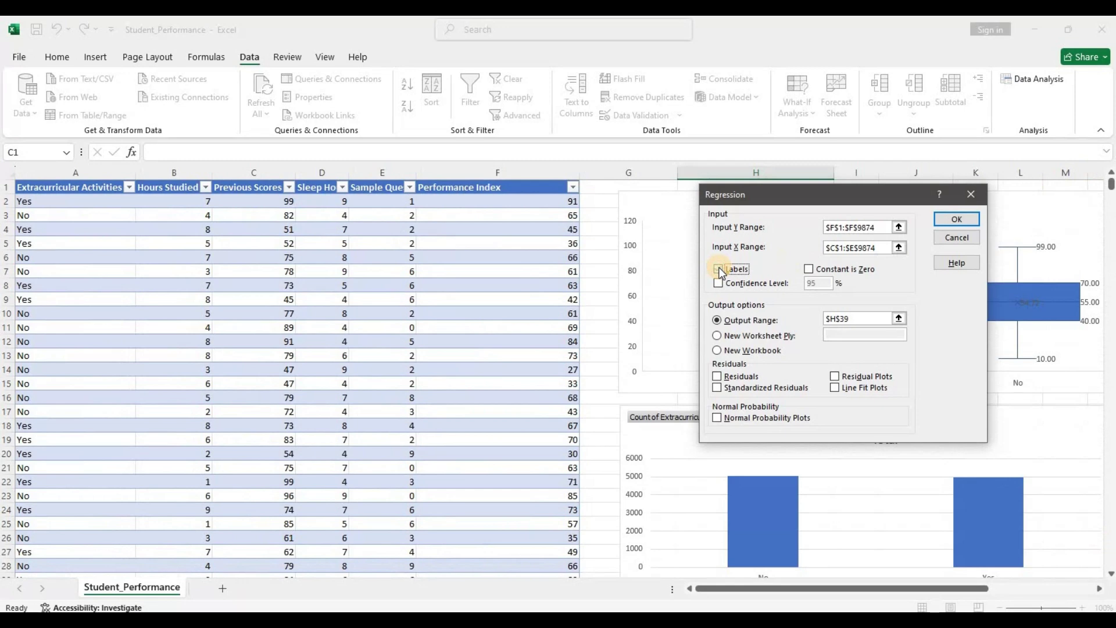
{"action": "left_click", "coordinate": [719, 269]}
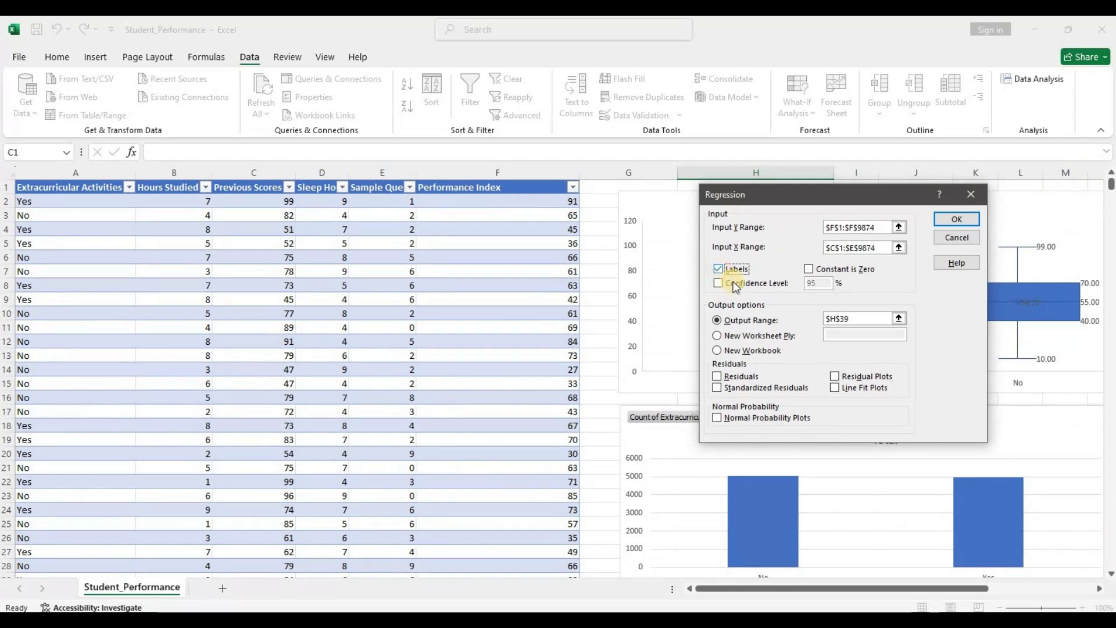
{"action": "left_click", "coordinate": [848, 319]}
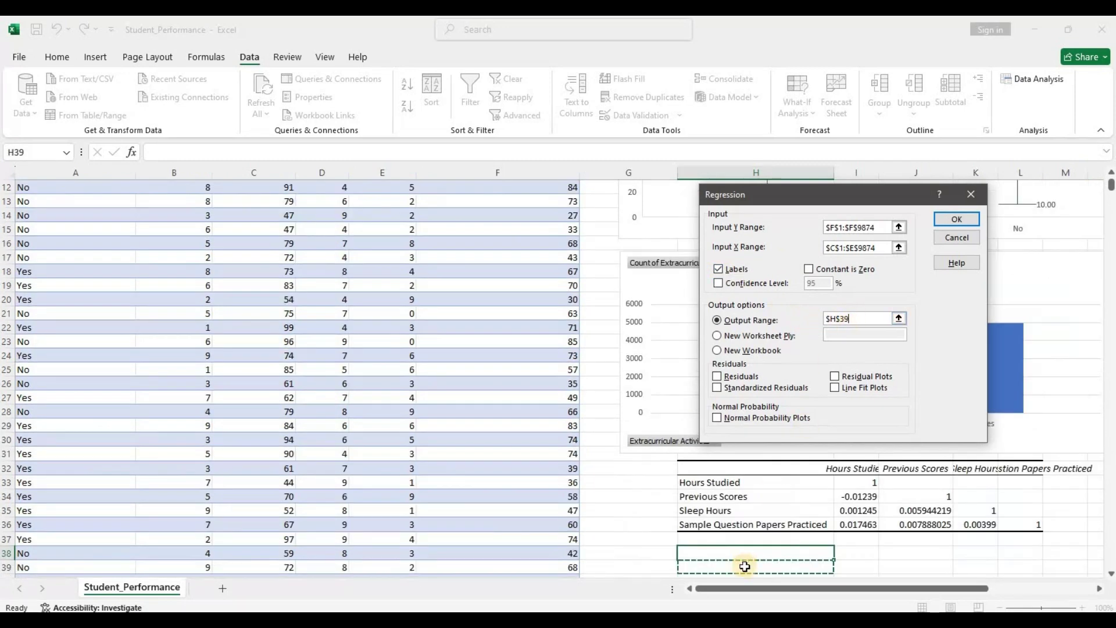
{"action": "left_click", "coordinate": [957, 219]}
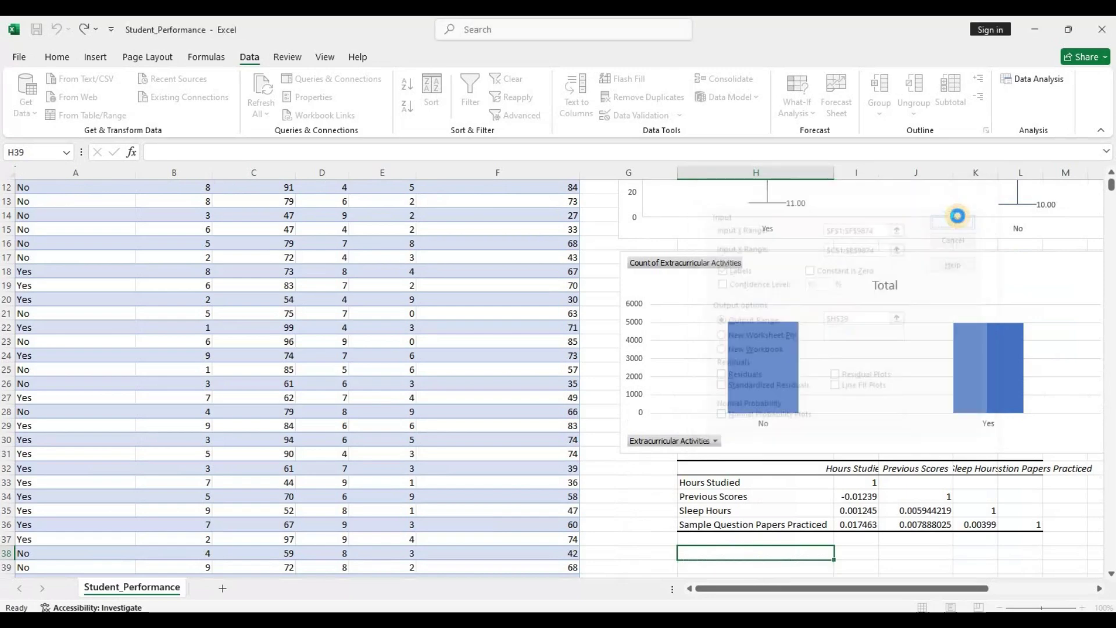
Highlight the Multiple R and Adjusted R Square values in the regression statistics with yellow fill
{"action": "scroll", "coordinate": [886, 302], "scroll_direction": "down", "scroll_amount": 7}
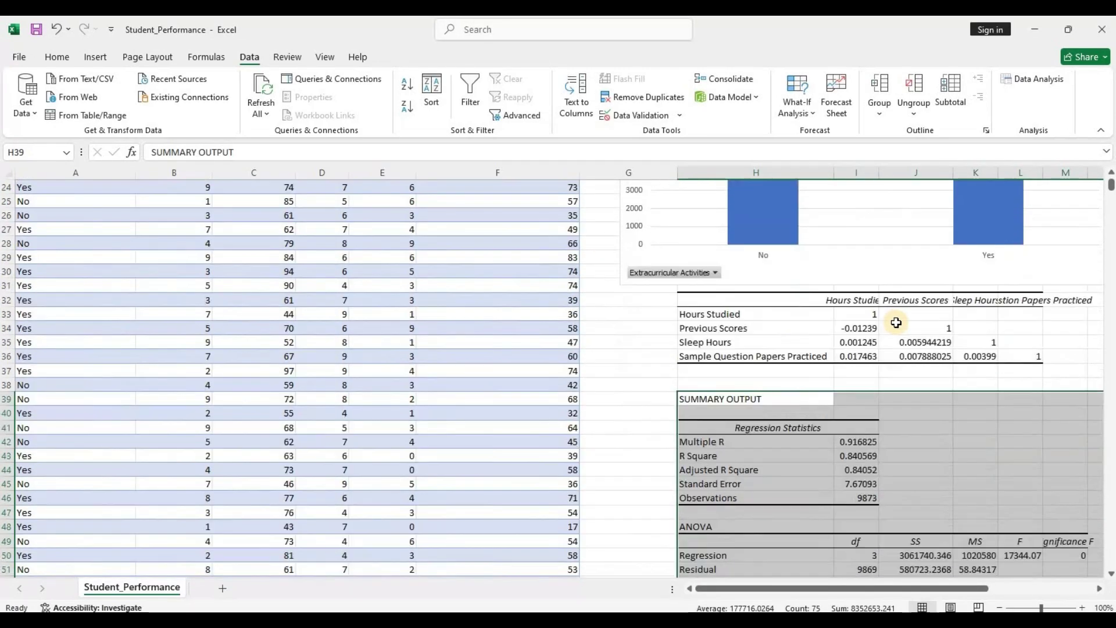
{"action": "scroll", "coordinate": [896, 322], "scroll_direction": "down", "scroll_amount": 1}
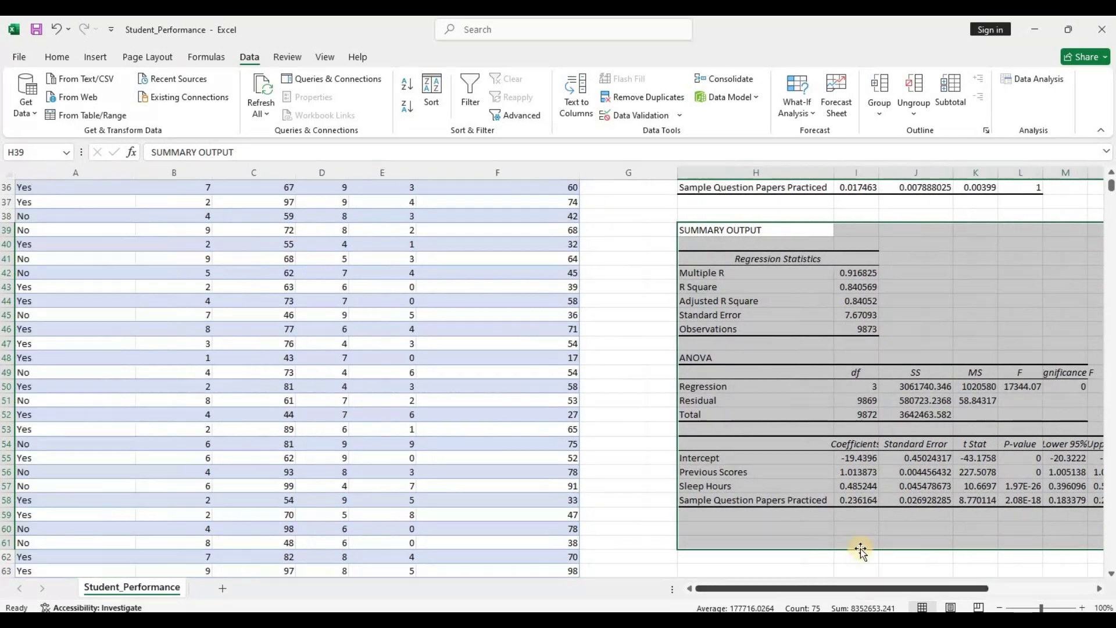
{"action": "left_click", "coordinate": [857, 274]}
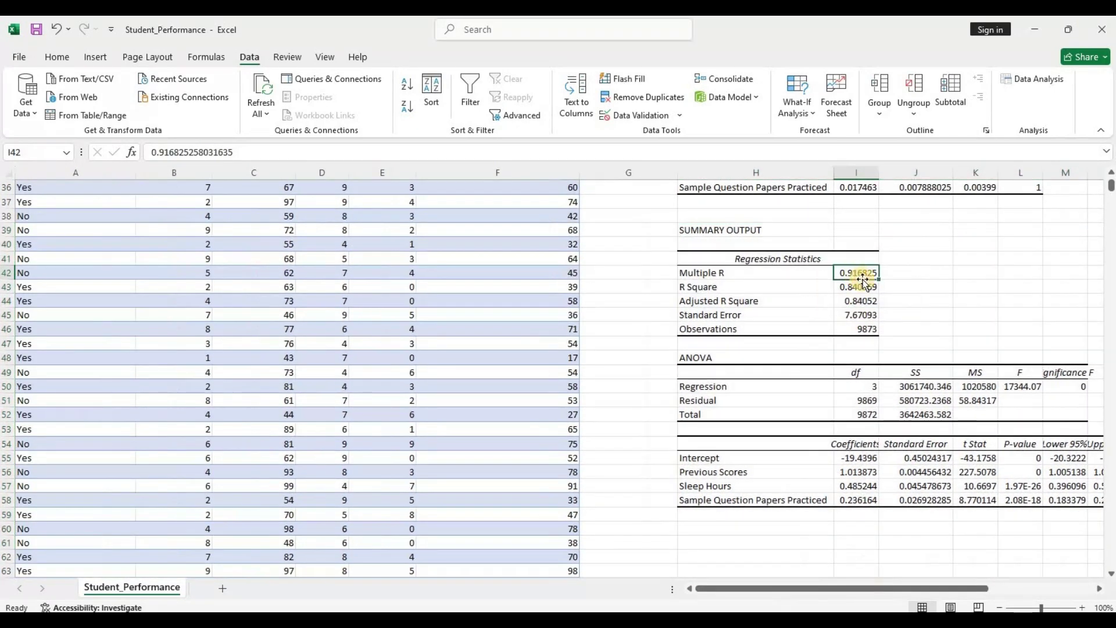
{"action": "left_click", "coordinate": [58, 57]}
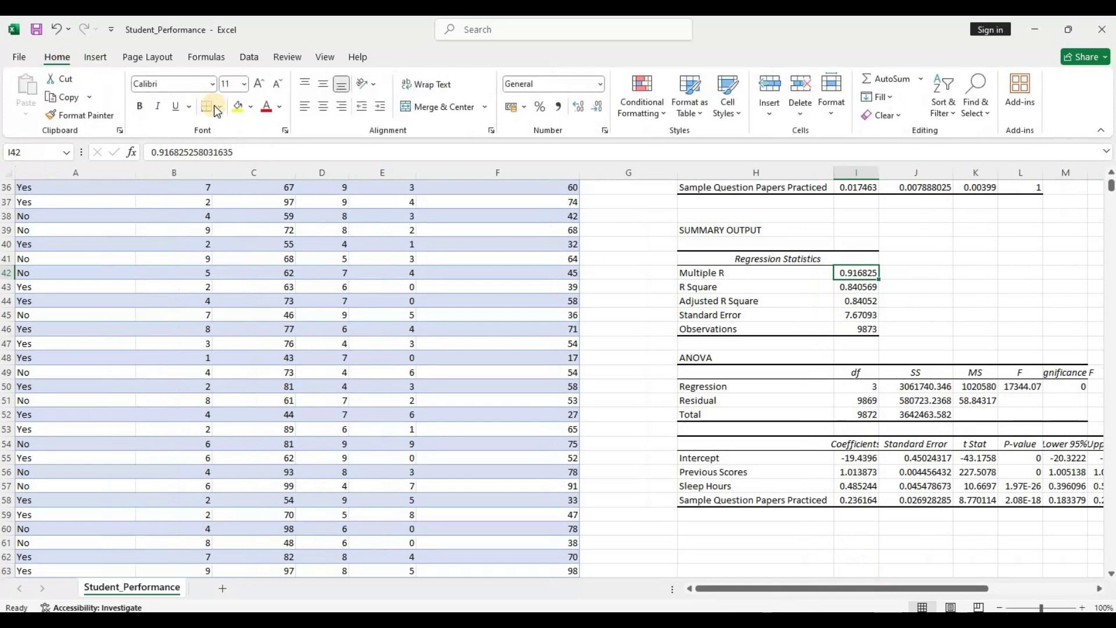
{"action": "left_click", "coordinate": [237, 107]}
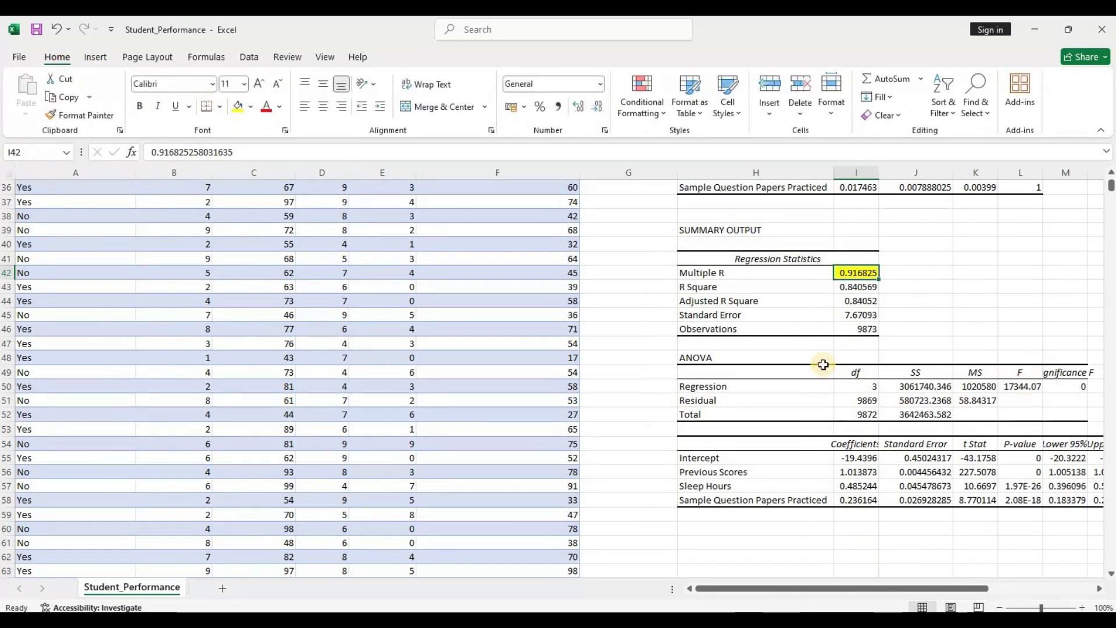
{"action": "left_click", "coordinate": [862, 300]}
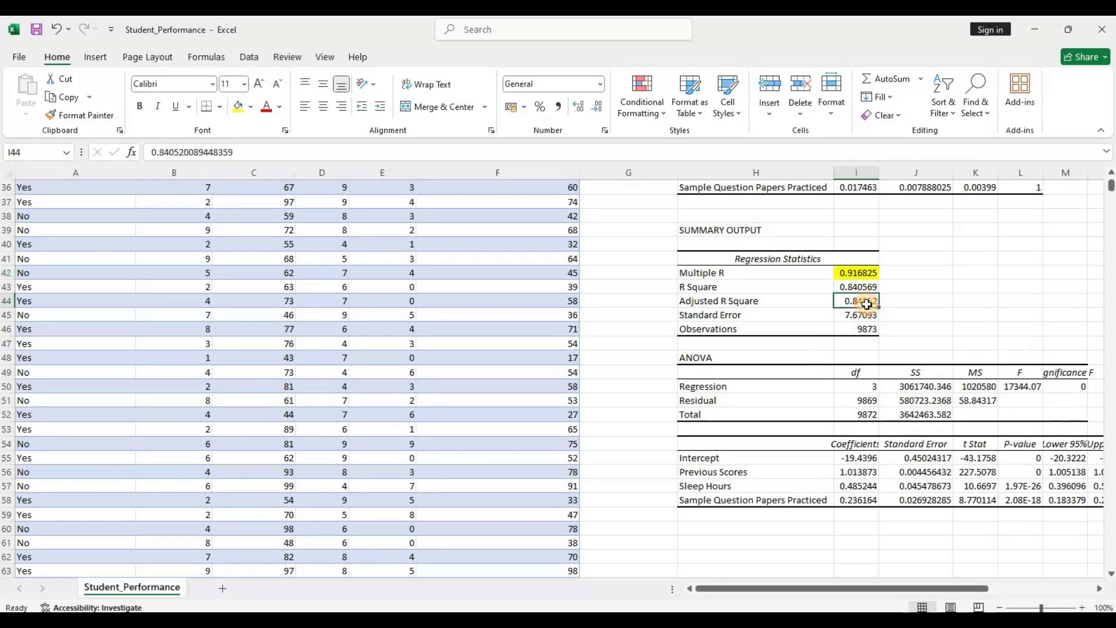
{"action": "left_click", "coordinate": [237, 107]}
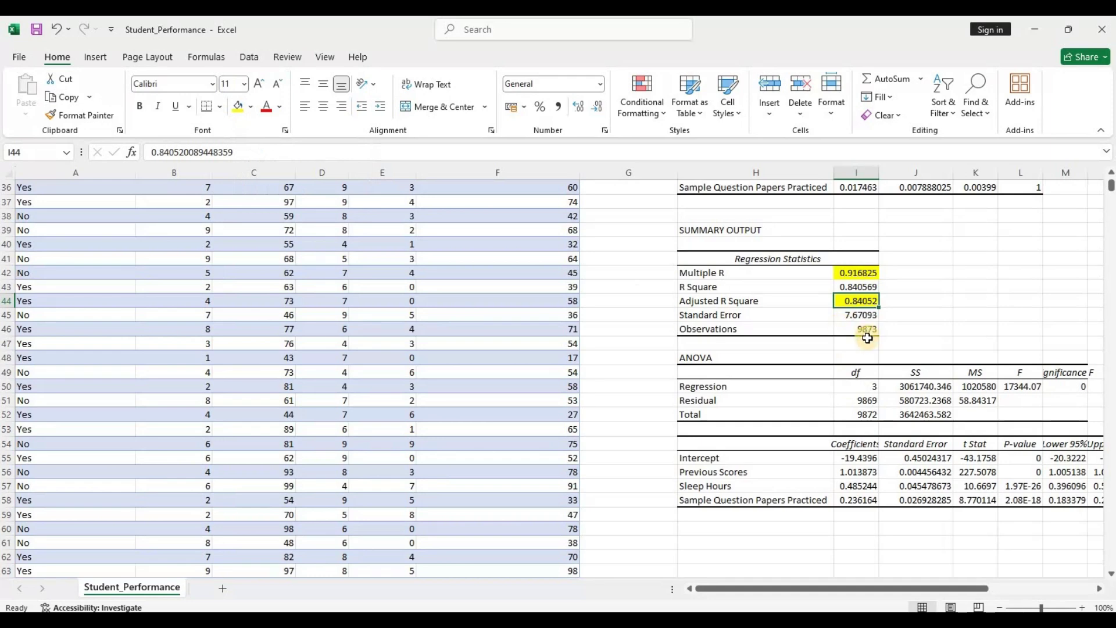
Highlight the four P-values in L55:L58 of the regression coefficients table with yellow fill
{"action": "scroll", "coordinate": [867, 338], "scroll_direction": "up", "scroll_amount": 2}
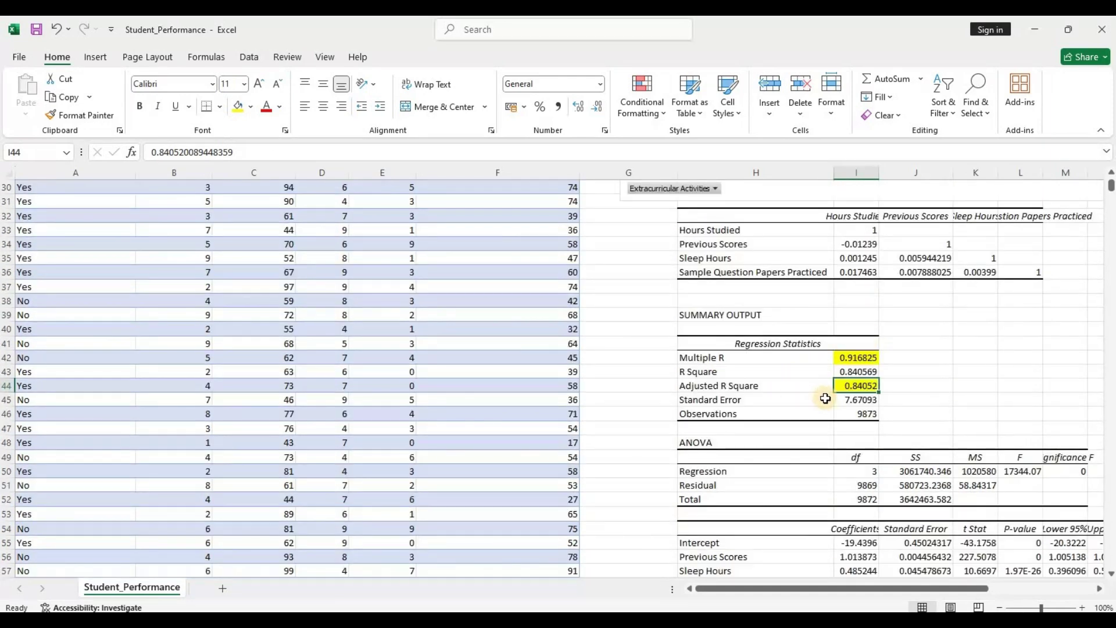
{"action": "scroll", "coordinate": [826, 398], "scroll_direction": "up", "scroll_amount": 3}
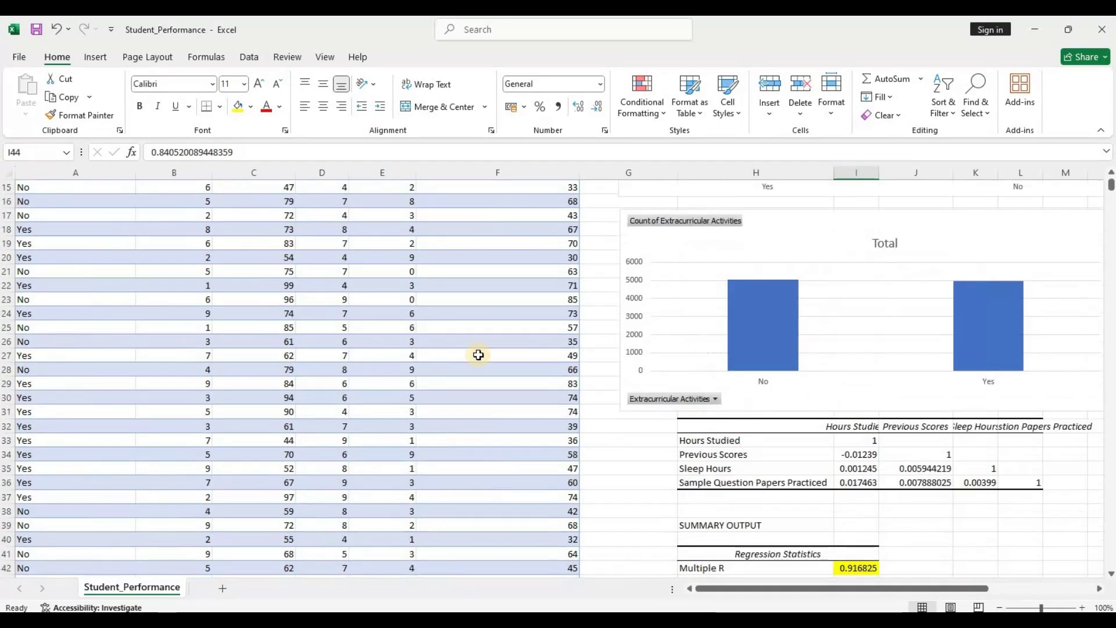
{"action": "scroll", "coordinate": [916, 472], "scroll_direction": "down", "scroll_amount": 1}
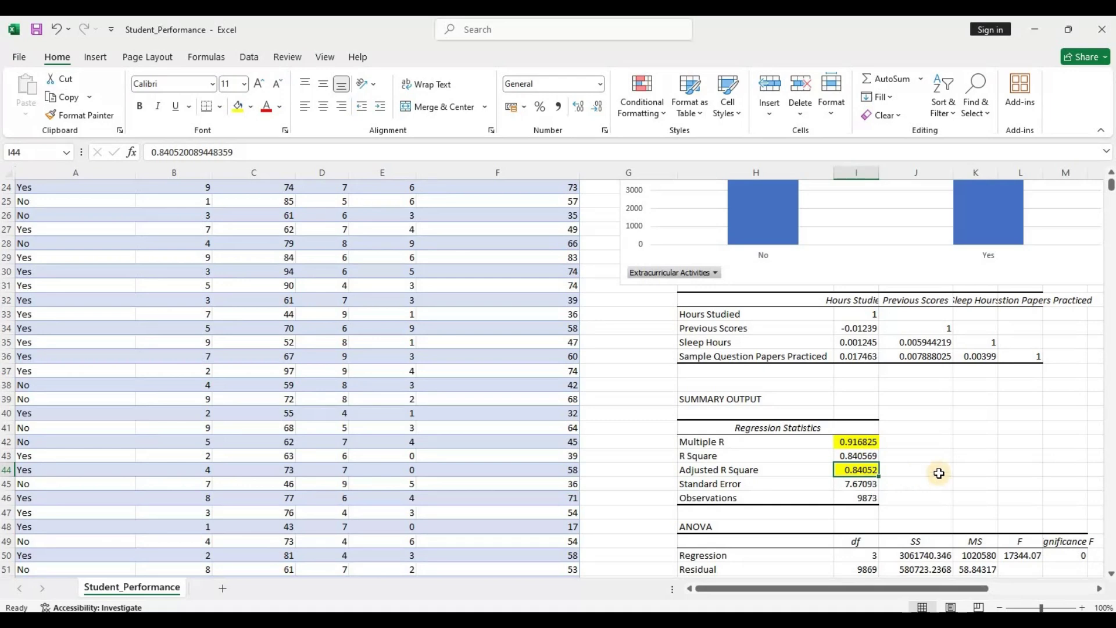
{"action": "scroll", "coordinate": [1110, 203], "scroll_direction": "up", "scroll_amount": 8}
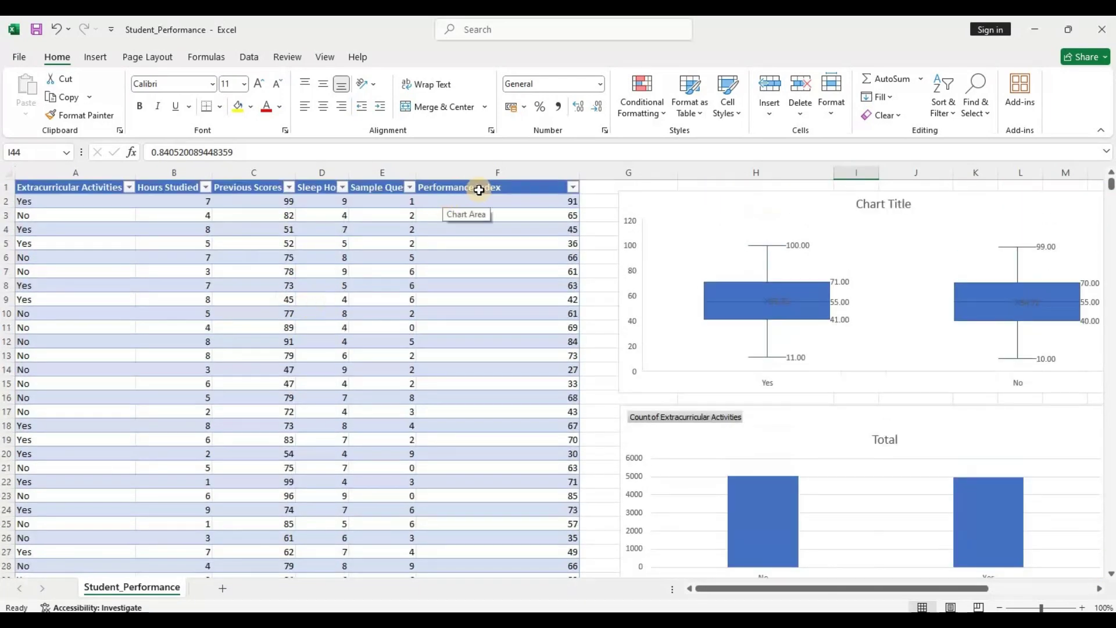
{"action": "scroll", "coordinate": [692, 417], "scroll_direction": "down", "scroll_amount": 8}
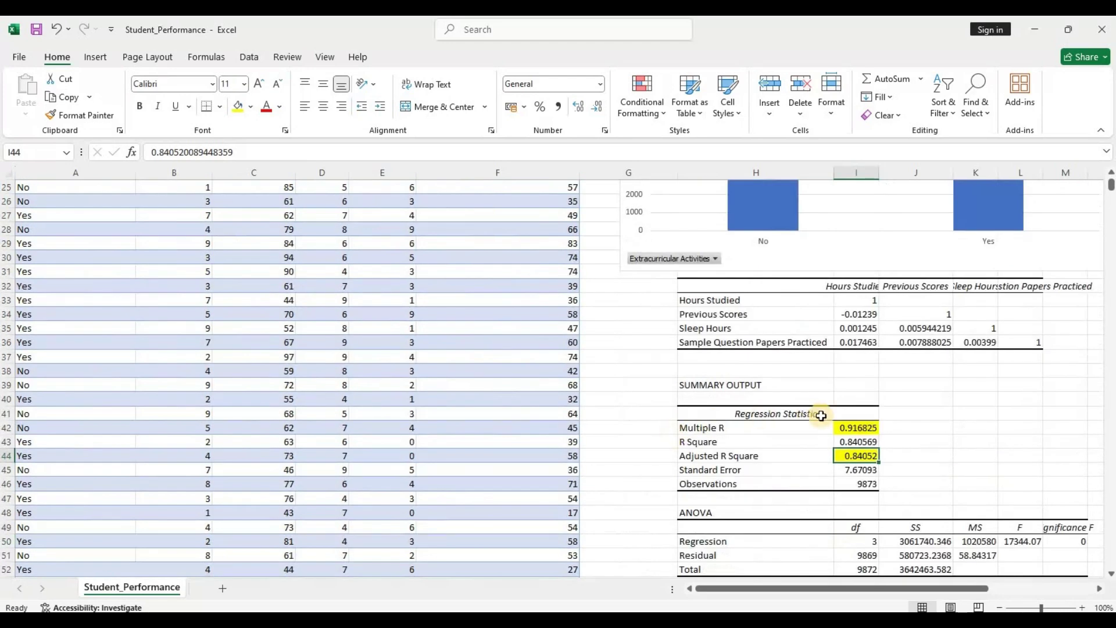
{"action": "scroll", "coordinate": [822, 416], "scroll_direction": "down", "scroll_amount": 4}
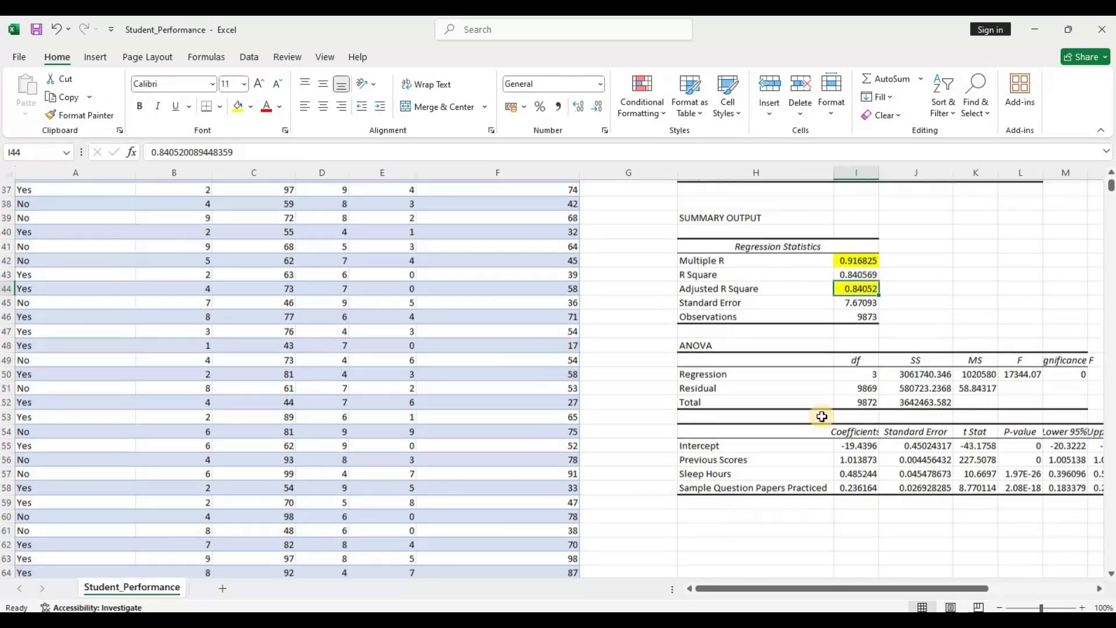
{"action": "left_click_drag", "start_coordinate": [929, 586], "coordinate": [933, 588]}
{"action": "left_click_drag", "start_coordinate": [1022, 443], "coordinate": [1024, 486]}
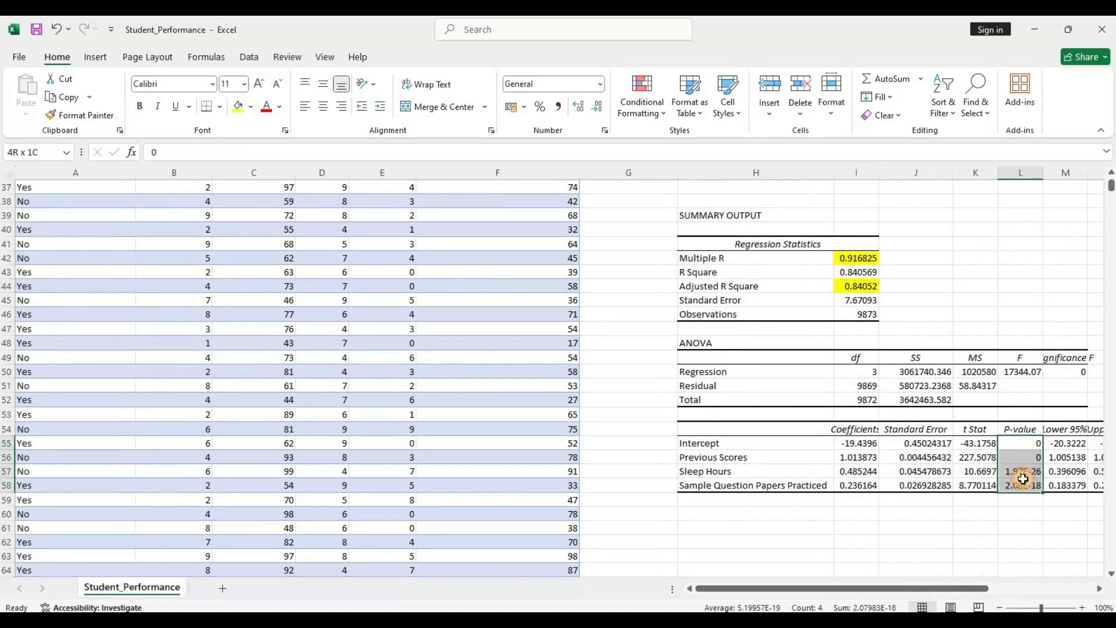
{"action": "left_click", "coordinate": [239, 111]}
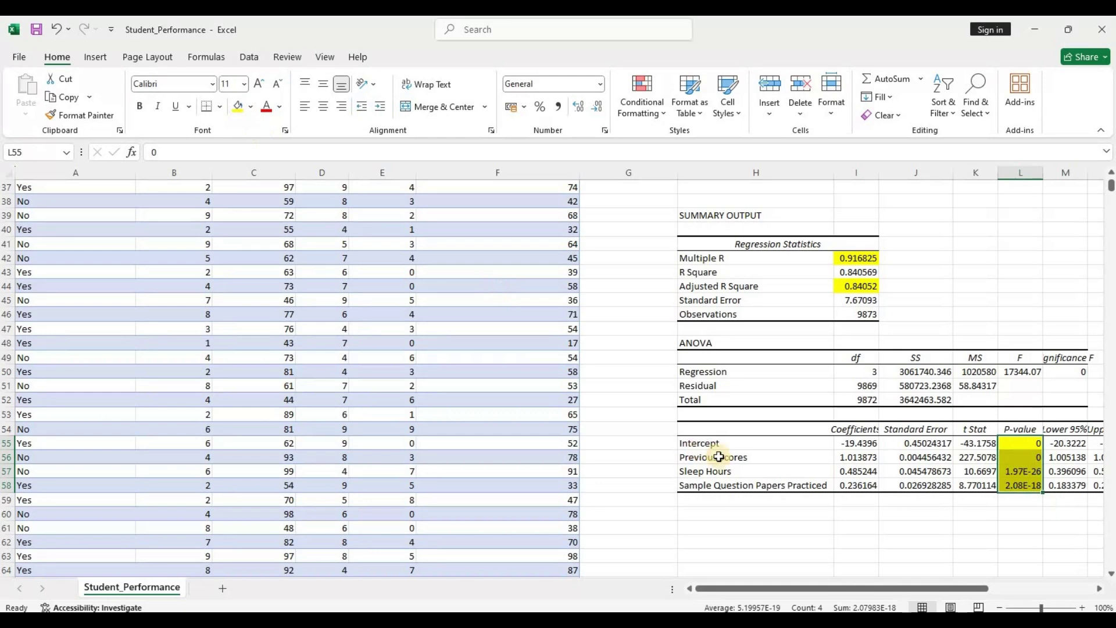
Examine the P-values of the intercept, Previous Scores, Sleep Hours and Sample Question Papers Practiced in the coefficients table
{"action": "left_click_drag", "start_coordinate": [932, 589], "coordinate": [955, 589]}
{"action": "scroll", "coordinate": [955, 480], "scroll_direction": "right", "scroll_amount": 1}
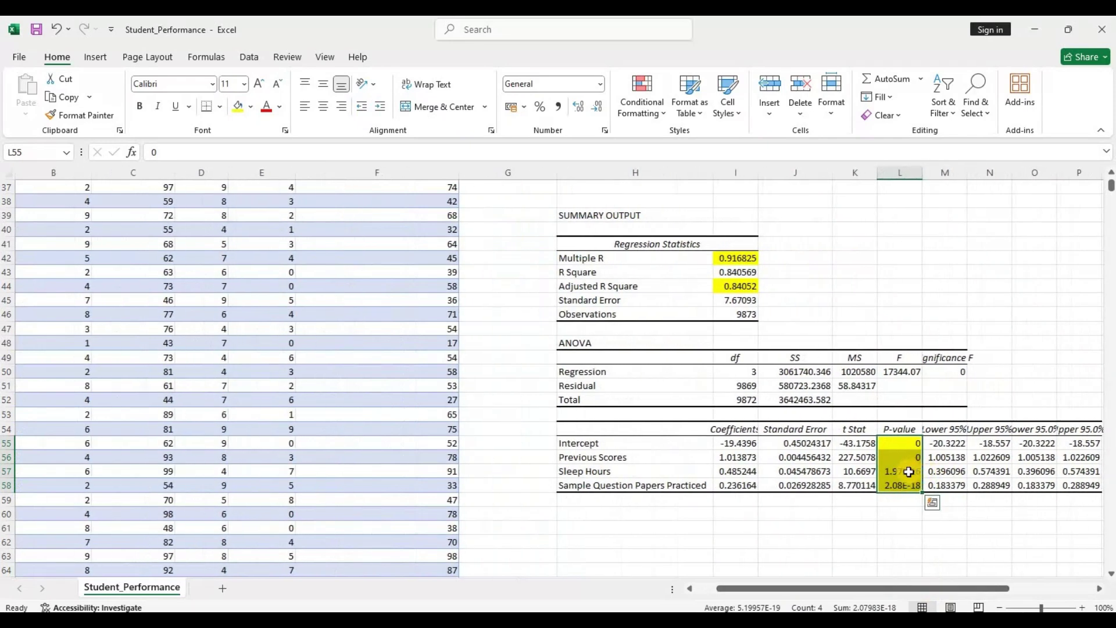
{"action": "left_click", "coordinate": [908, 472]}
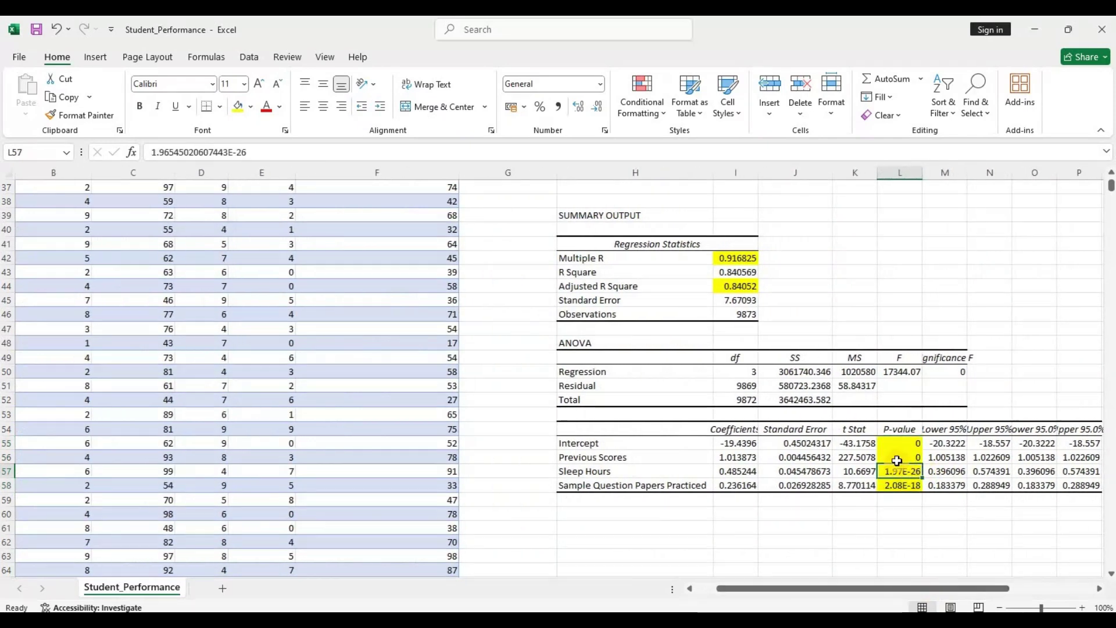
{"action": "left_click", "coordinate": [625, 457]}
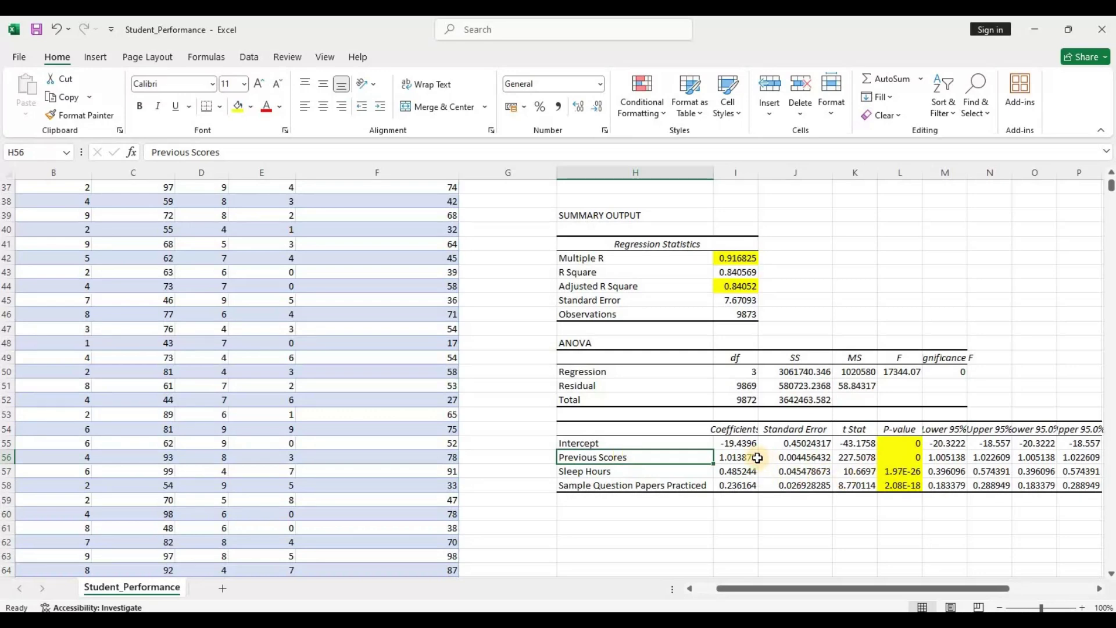
{"action": "left_click", "coordinate": [909, 459]}
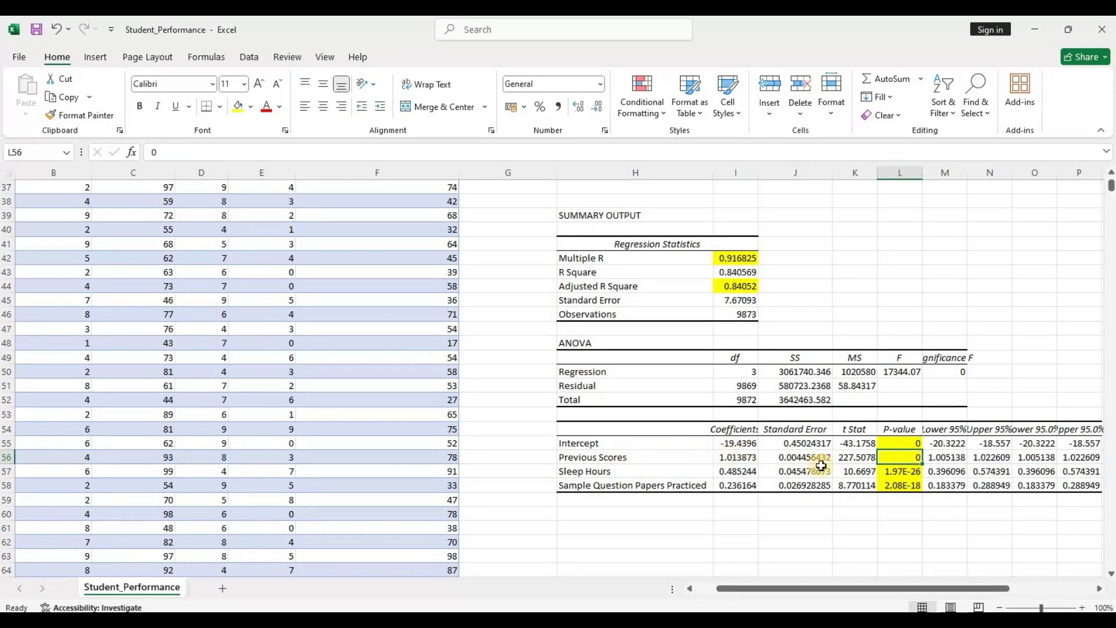
{"action": "left_click", "coordinate": [900, 444]}
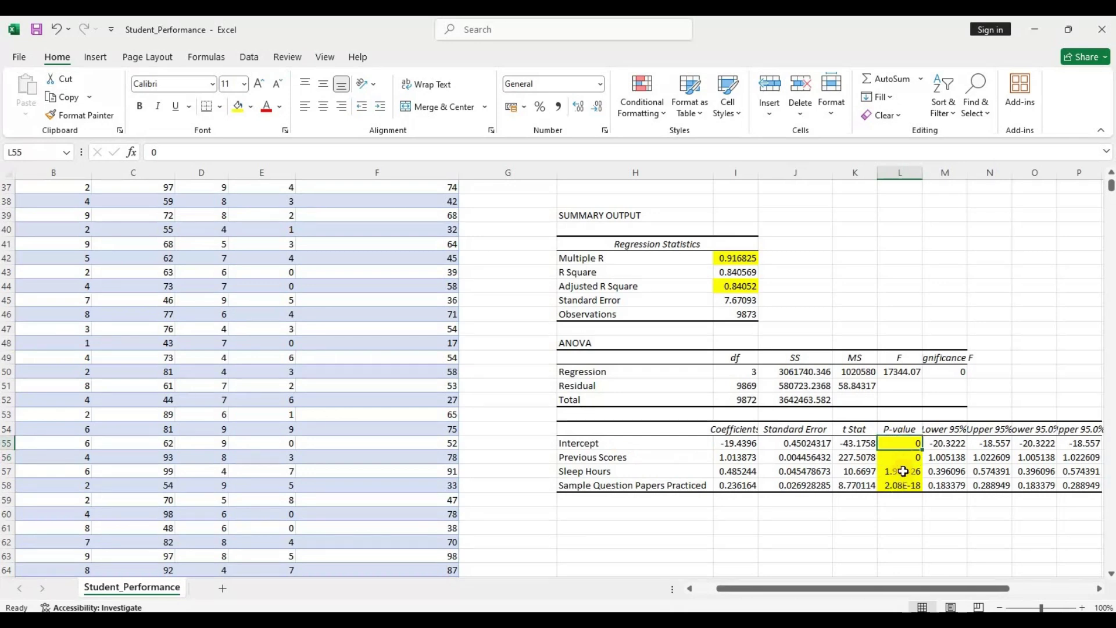
{"action": "left_click", "coordinate": [639, 457]}
{"action": "left_click", "coordinate": [636, 471]}
{"action": "left_click", "coordinate": [638, 487]}
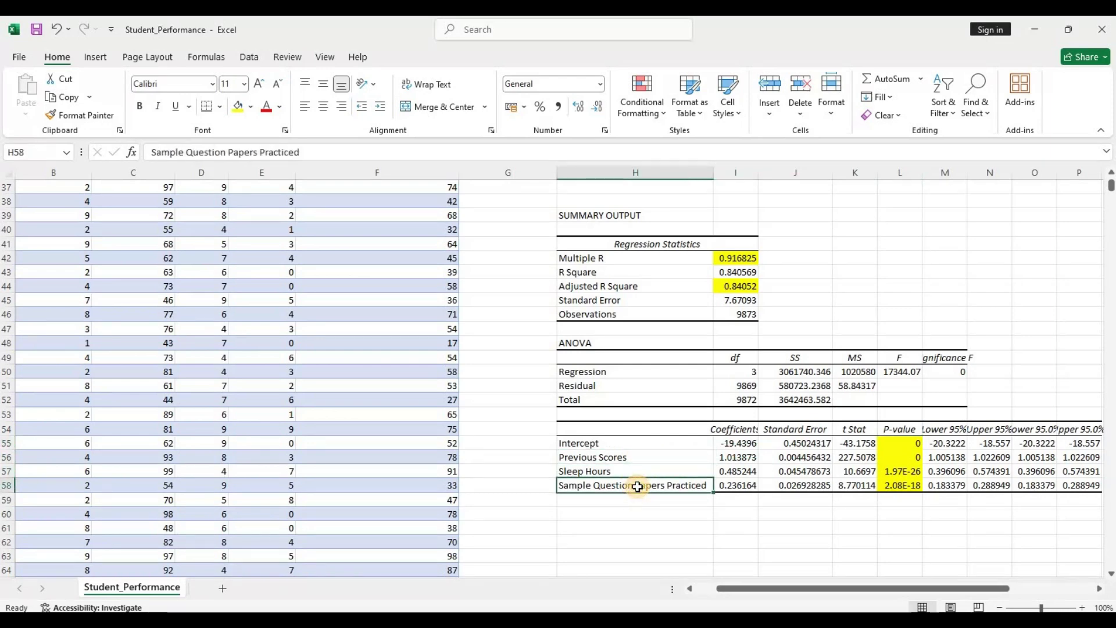
Fill the Previous Scores coefficient in cell I56 with light green
{"action": "left_click", "coordinate": [737, 457]}
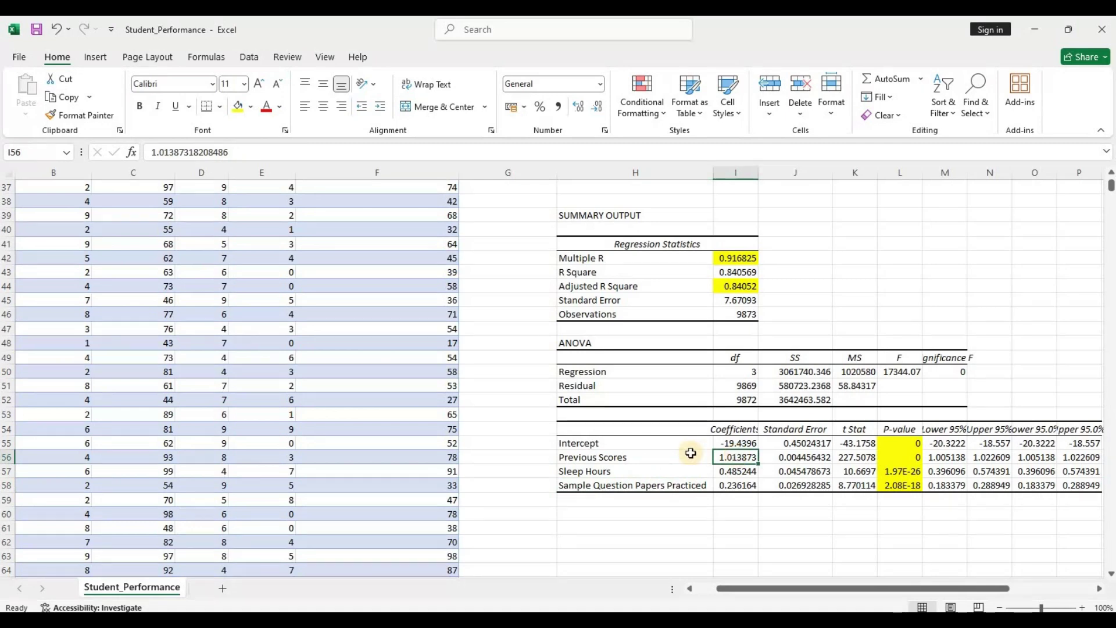
{"action": "left_click", "coordinate": [251, 107]}
{"action": "left_click", "coordinate": [342, 163]}
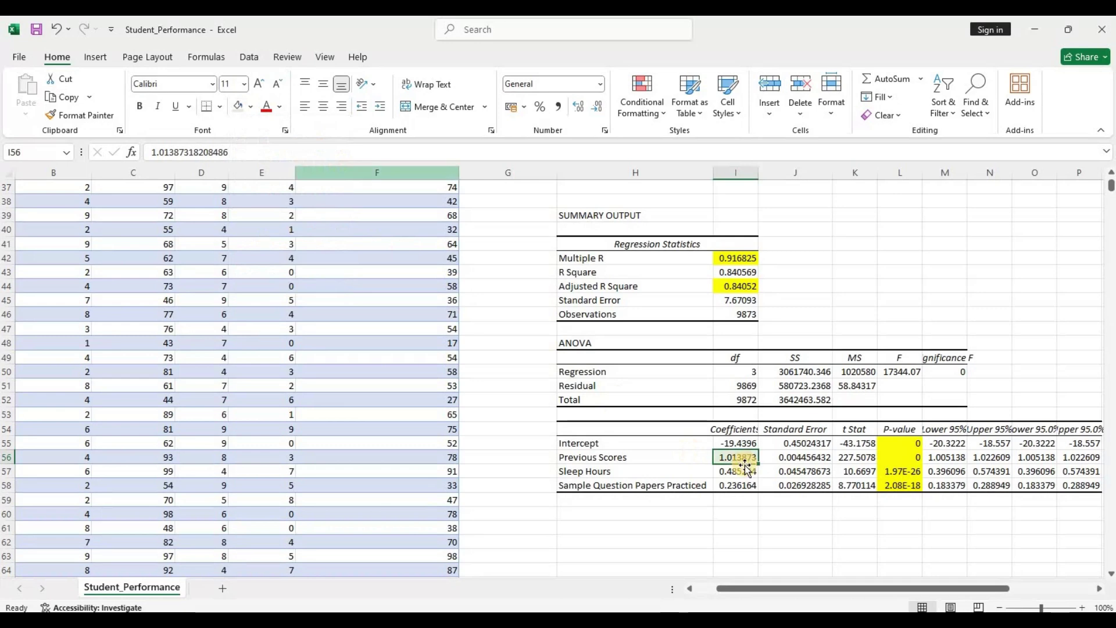
Compare the Sleep Hours and Previous Scores coefficients, and review the regression output, correlation matrix and charts
{"action": "left_click", "coordinate": [724, 468]}
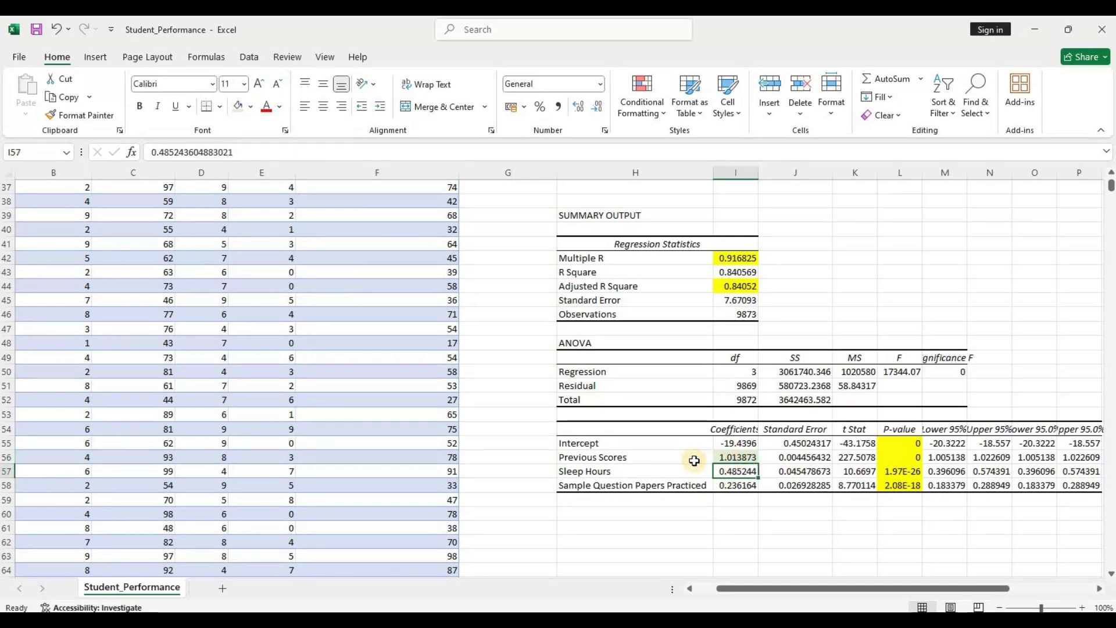
{"action": "left_click", "coordinate": [746, 458]}
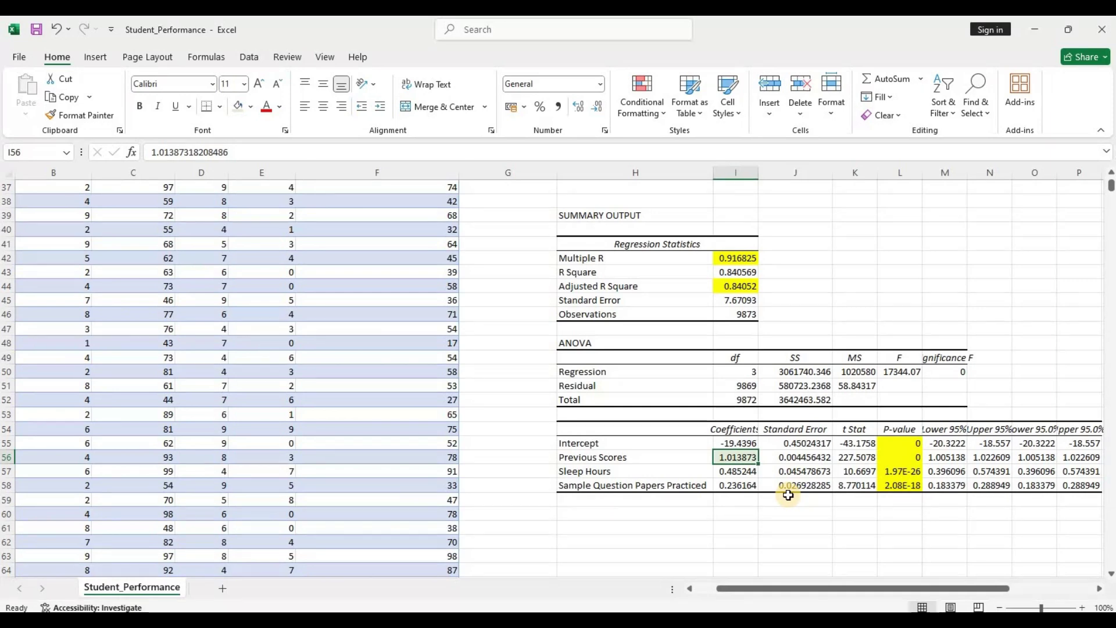
{"action": "scroll", "coordinate": [788, 494], "scroll_direction": "up", "scroll_amount": 2}
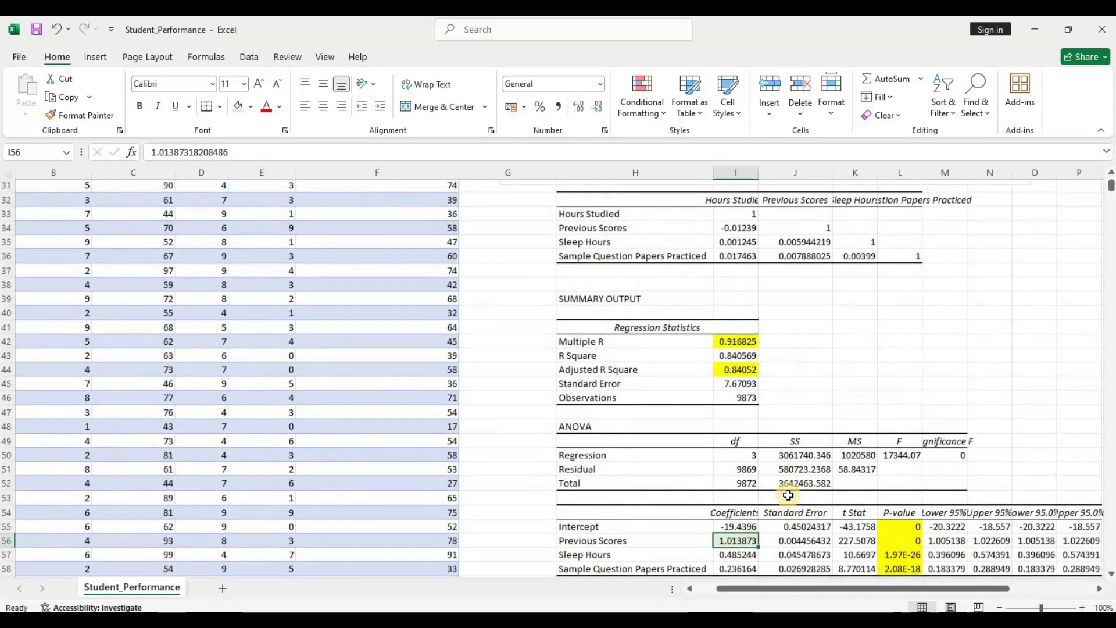
{"action": "scroll", "coordinate": [779, 494], "scroll_direction": "down", "scroll_amount": 3}
{"action": "left_click", "coordinate": [671, 483]}
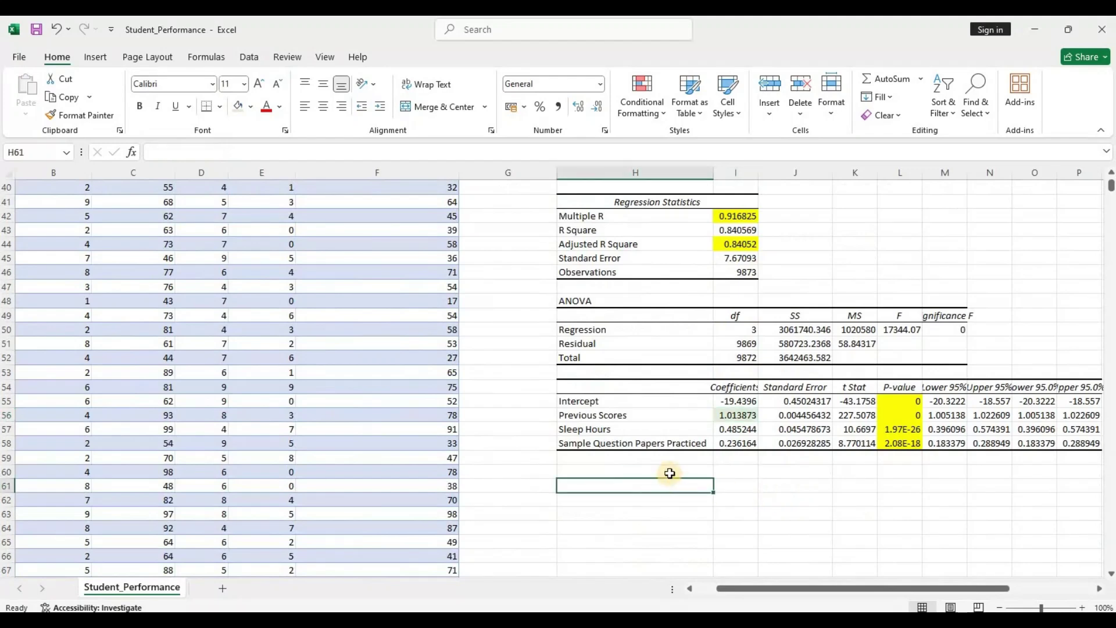
{"action": "left_click", "coordinate": [670, 471]}
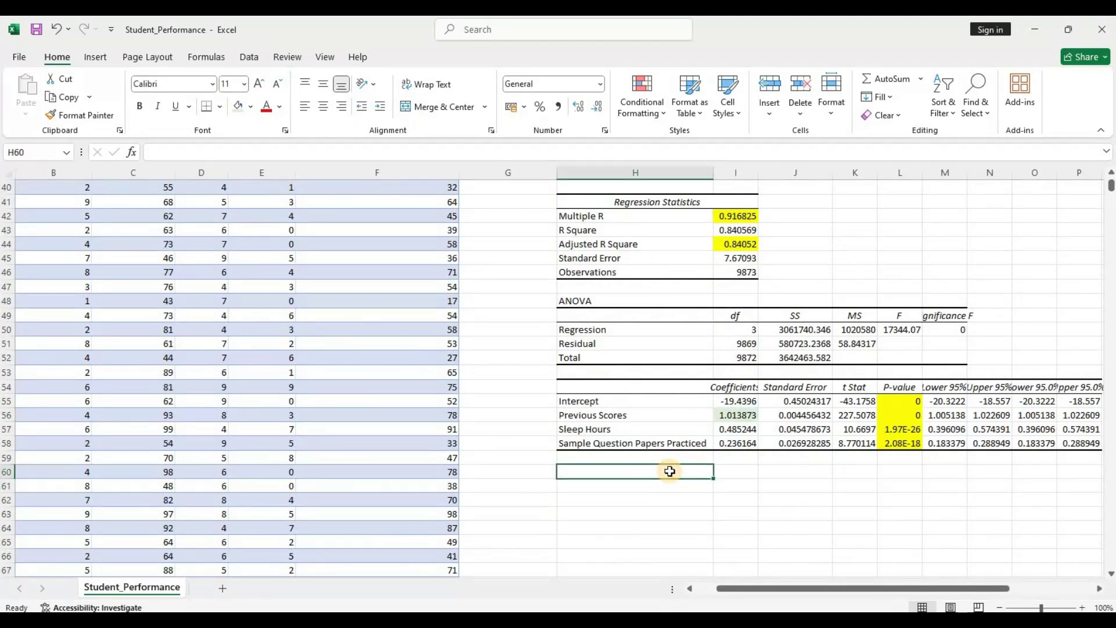
{"action": "scroll", "coordinate": [782, 439], "scroll_direction": "up", "scroll_amount": 5}
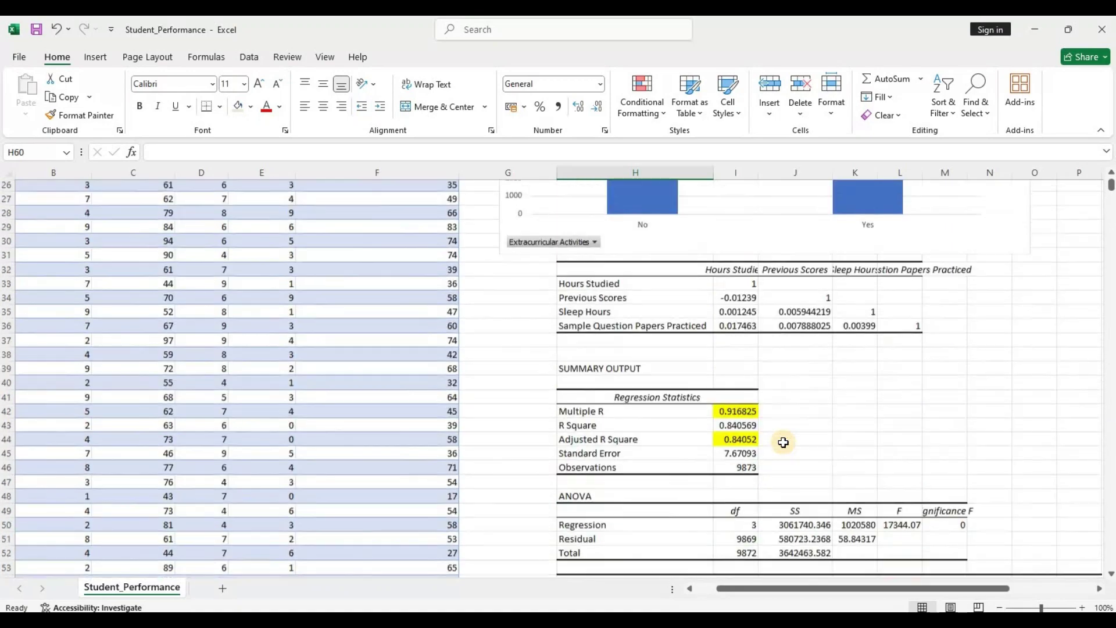
{"action": "scroll", "coordinate": [783, 442], "scroll_direction": "up", "scroll_amount": 8}
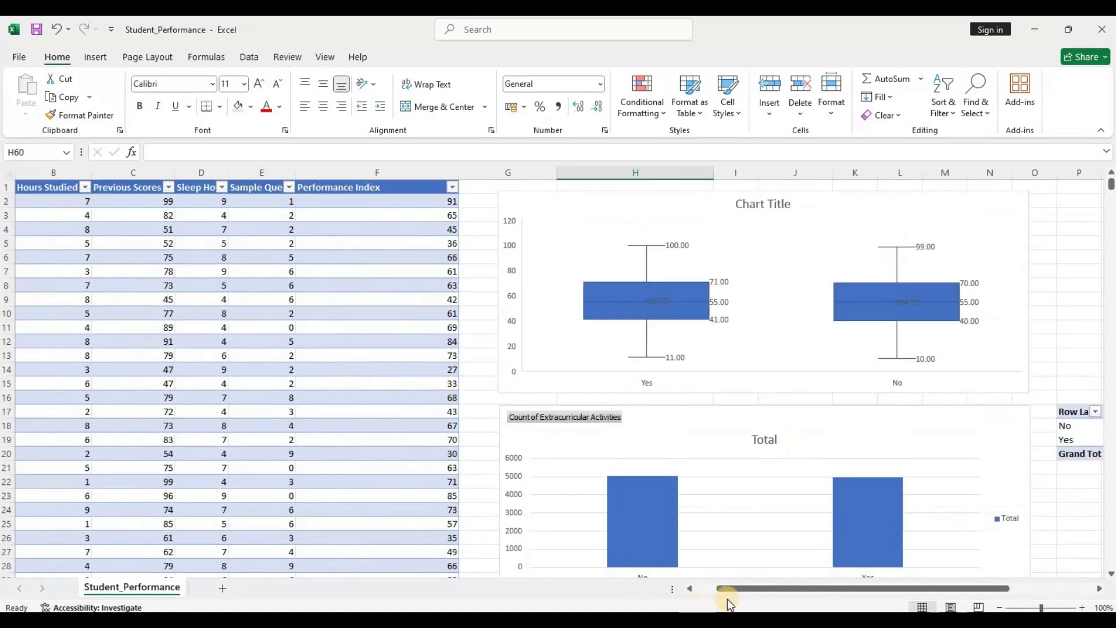
Insert a table column before Hours Studied and name its header Extracurricular_Yes
{"action": "left_click_drag", "start_coordinate": [757, 588], "coordinate": [719, 587]}
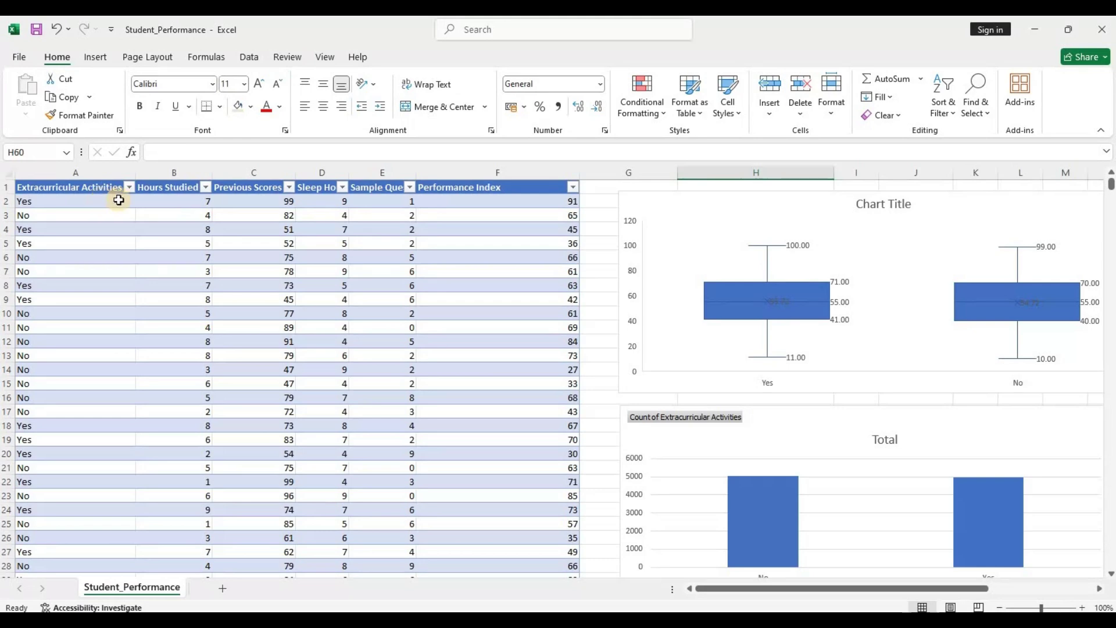
{"action": "left_click", "coordinate": [162, 175]}
{"action": "right_click", "coordinate": [162, 178]}
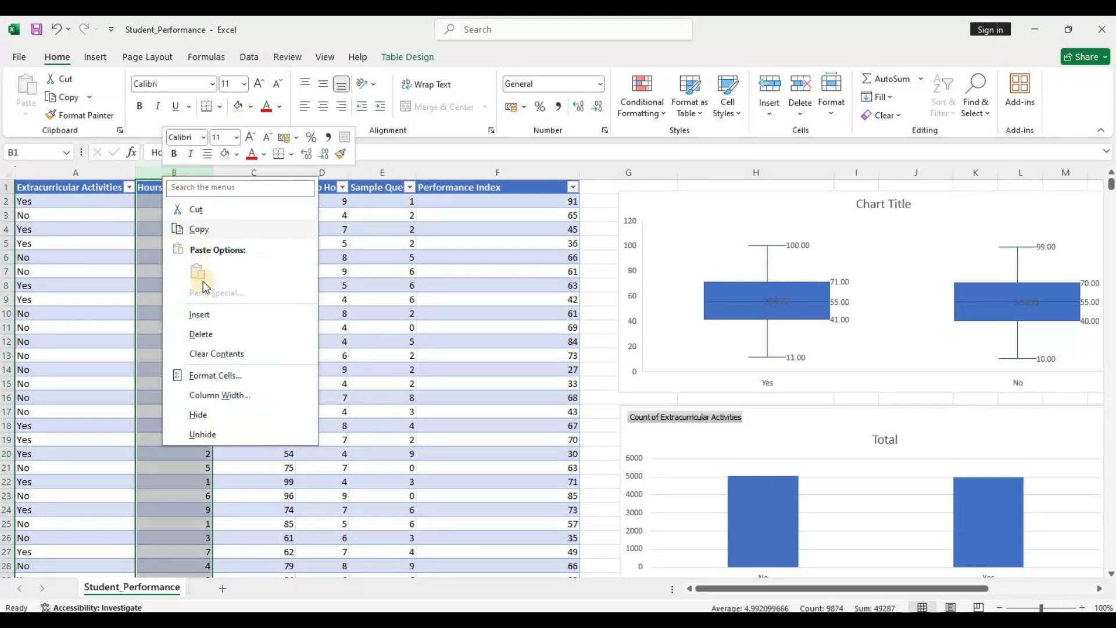
{"action": "left_click", "coordinate": [214, 309]}
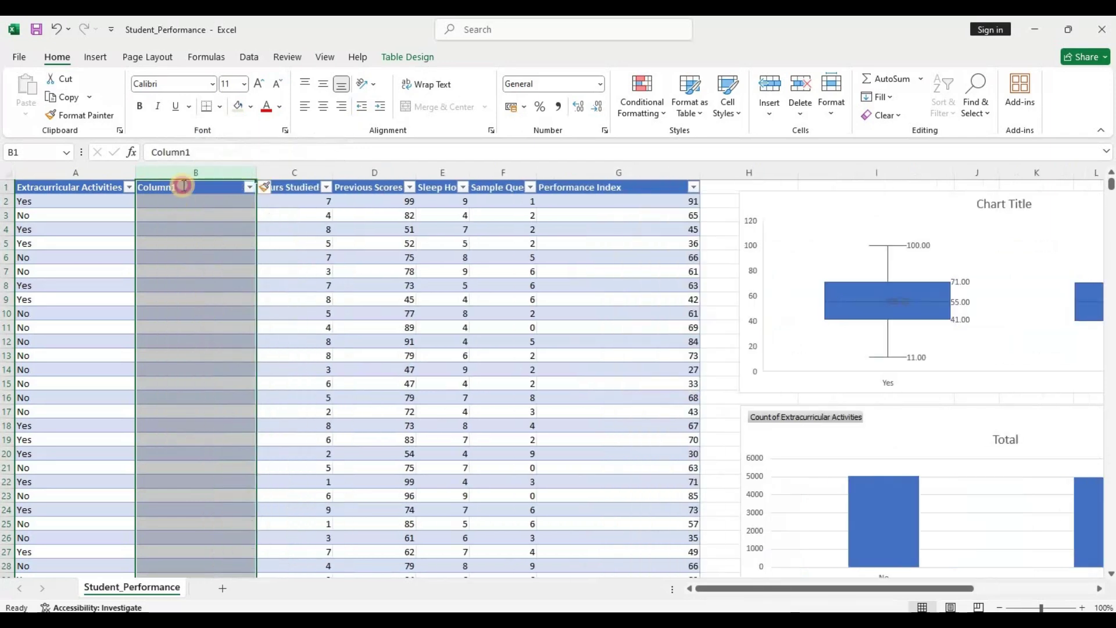
{"action": "double_click", "coordinate": [184, 186]}
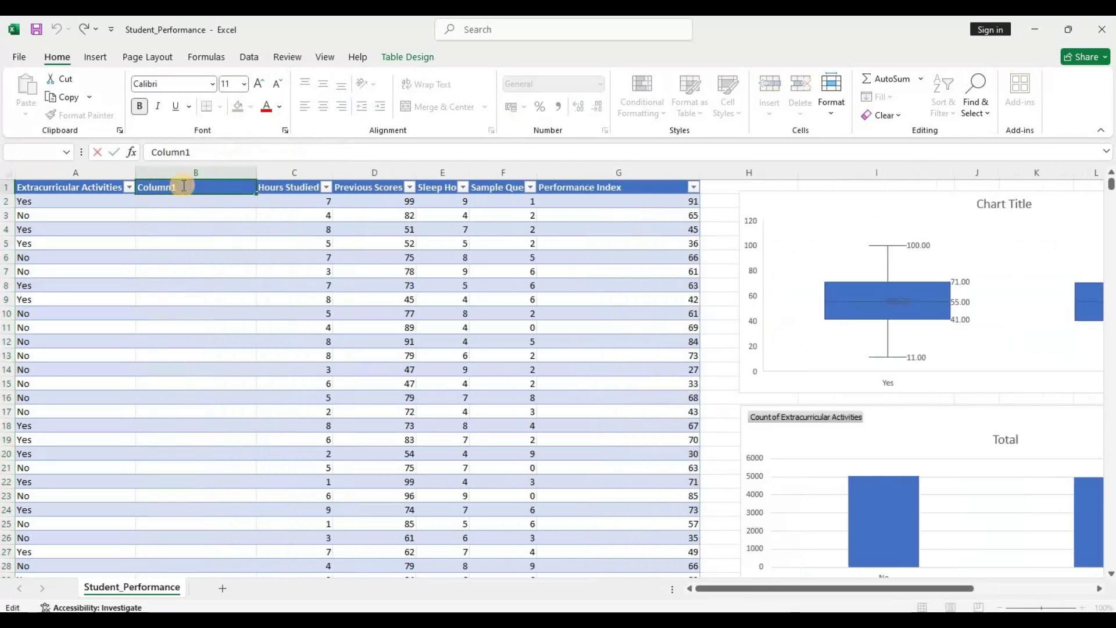
{"action": "double_click", "coordinate": [183, 186]}
{"action": "type", "text": "Extracurricular"}
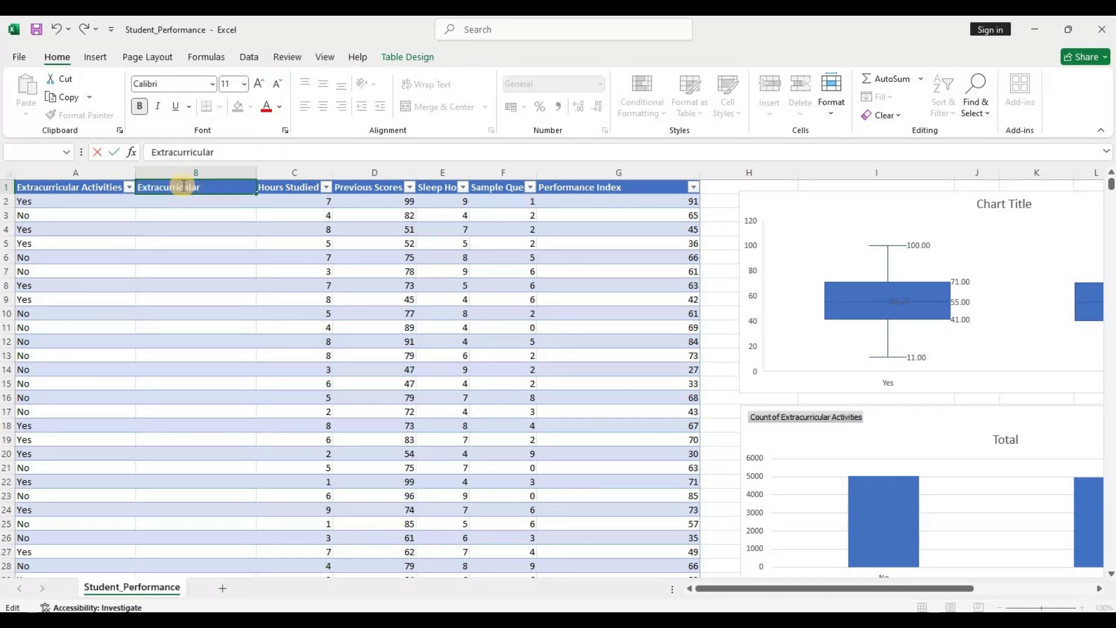
{"action": "type", "text": "_Yes"}
{"action": "key", "text": "Return"}
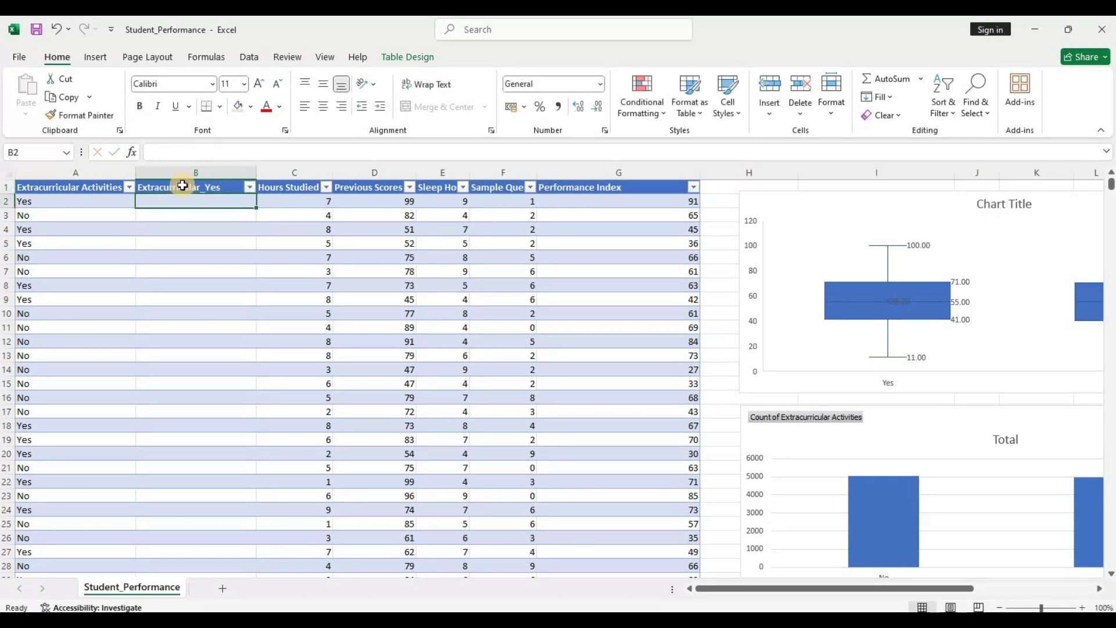
Fill the Extracurricular_Yes column with the formula =IF([@[Extracurricular Activities]]="Yes",1,0)
{"action": "type", "text": "=if("}
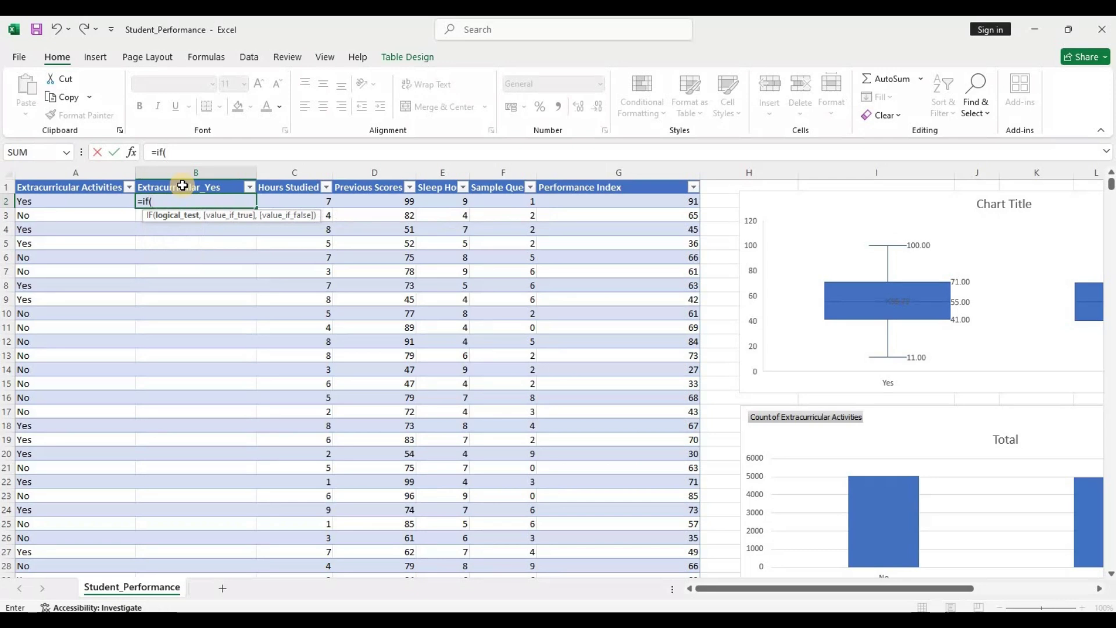
{"action": "key", "text": "Left"}
{"action": "type", "text": "="}
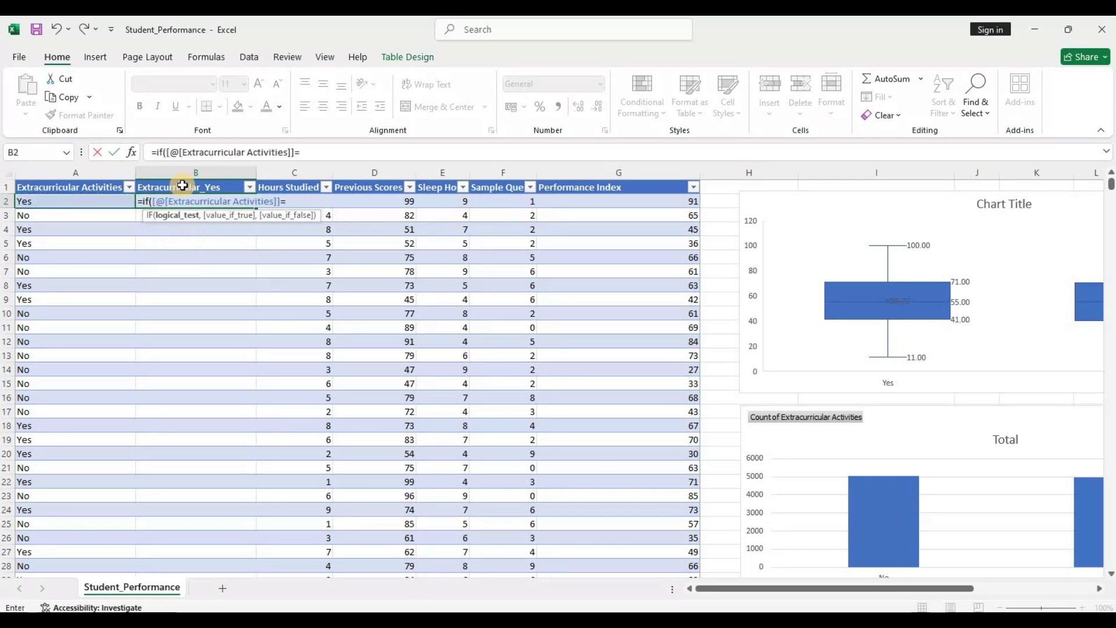
{"action": "type", "text": "\"Yes\",1,0"}
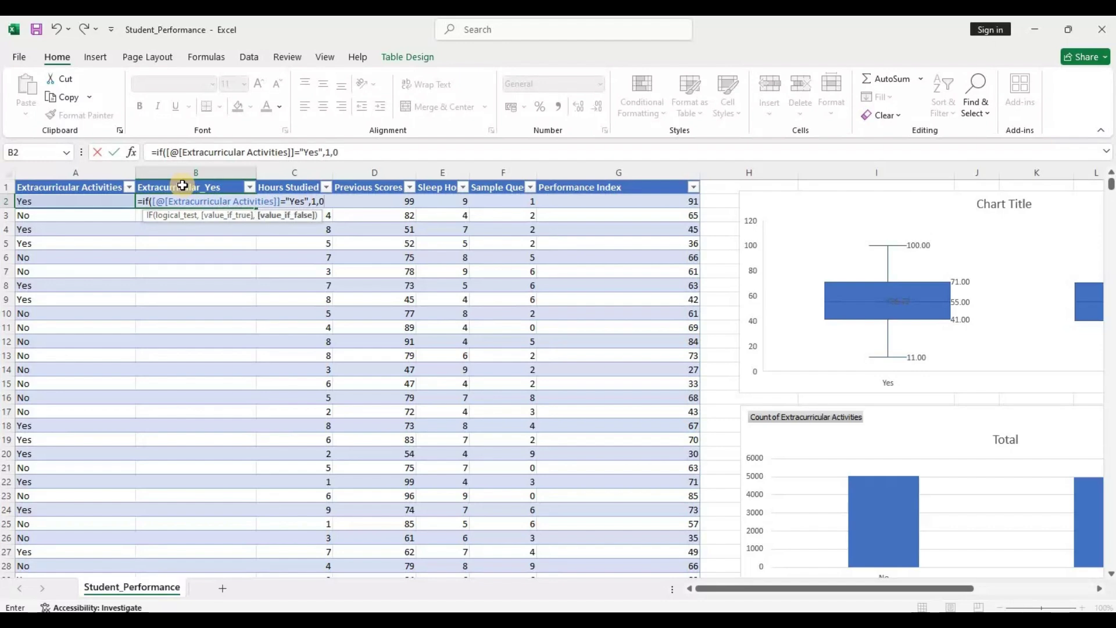
{"action": "type", "text": ")"}
{"action": "key", "text": "Return"}
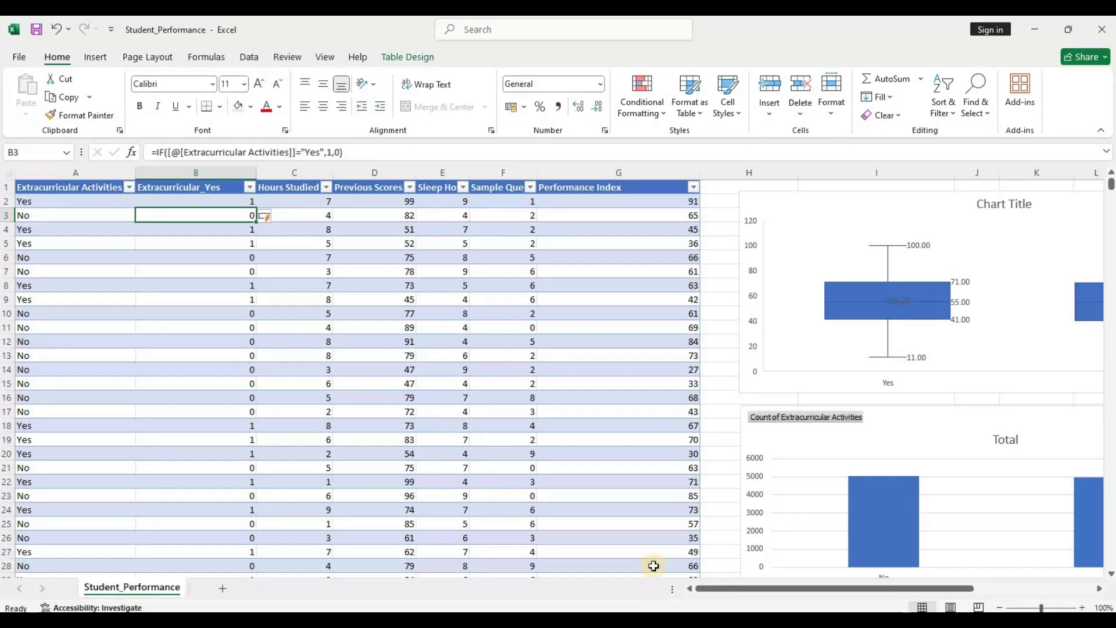
Start a new Regression analysis with the Performance Index column, $G$1:$G$9874, as the Y range
{"action": "scroll", "coordinate": [762, 588], "scroll_direction": "right", "scroll_amount": 5}
{"action": "scroll", "coordinate": [840, 500], "scroll_direction": "down", "scroll_amount": 1}
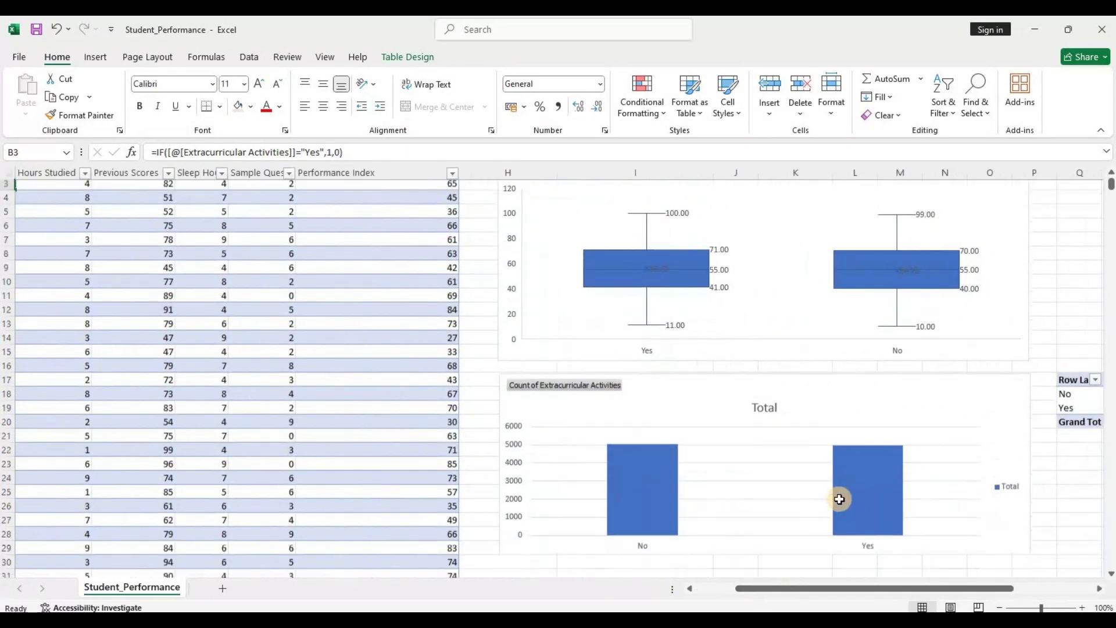
{"action": "scroll", "coordinate": [839, 501], "scroll_direction": "down", "scroll_amount": 12}
{"action": "scroll", "coordinate": [839, 500], "scroll_direction": "up", "scroll_amount": 7}
{"action": "left_click_drag", "start_coordinate": [786, 593], "coordinate": [675, 588]}
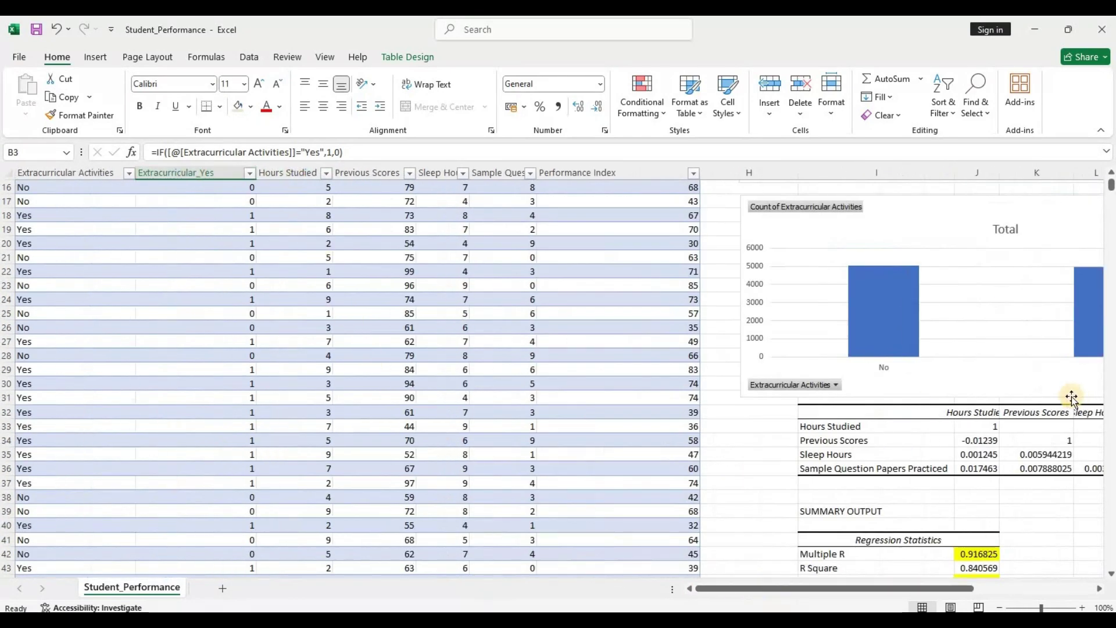
{"action": "scroll", "coordinate": [745, 397], "scroll_direction": "up", "scroll_amount": 2}
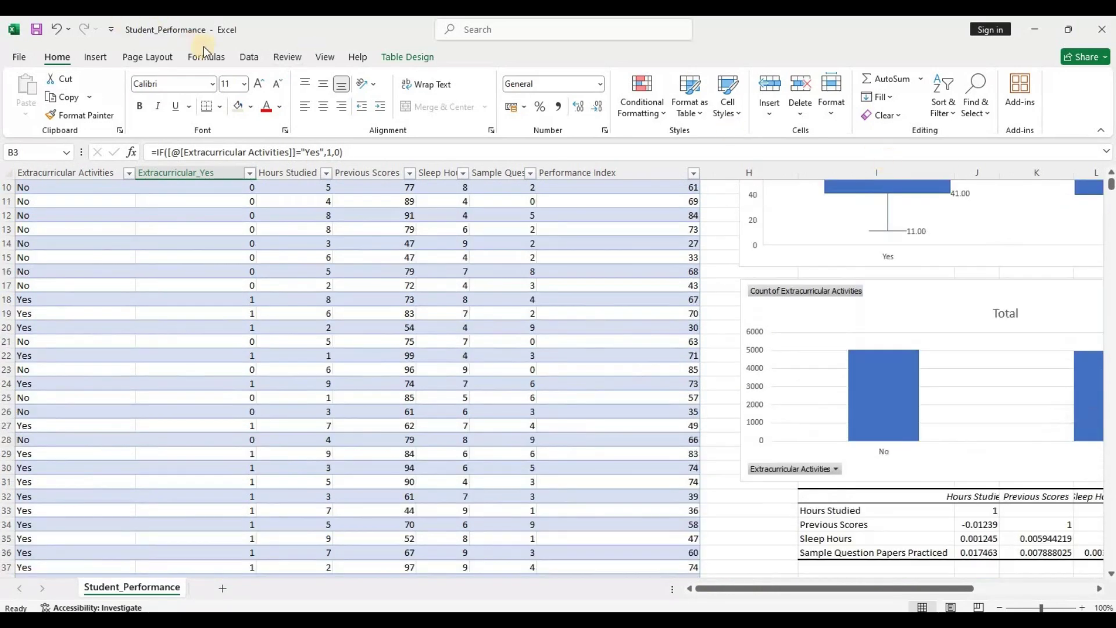
{"action": "left_click", "coordinate": [248, 56]}
{"action": "left_click", "coordinate": [1023, 86]}
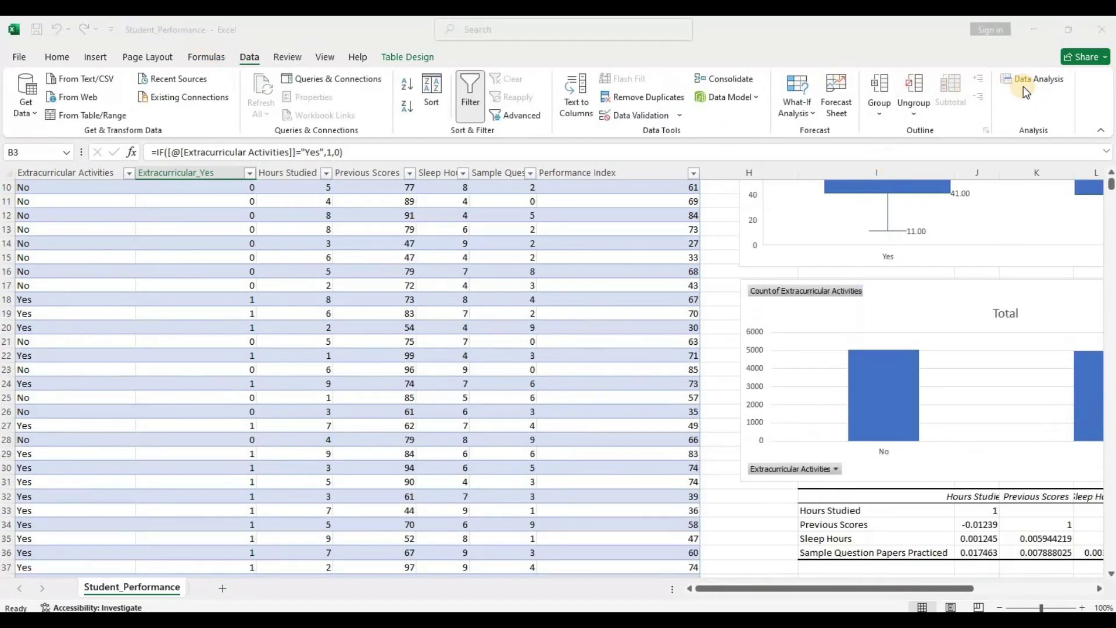
{"action": "left_click", "coordinate": [943, 280]}
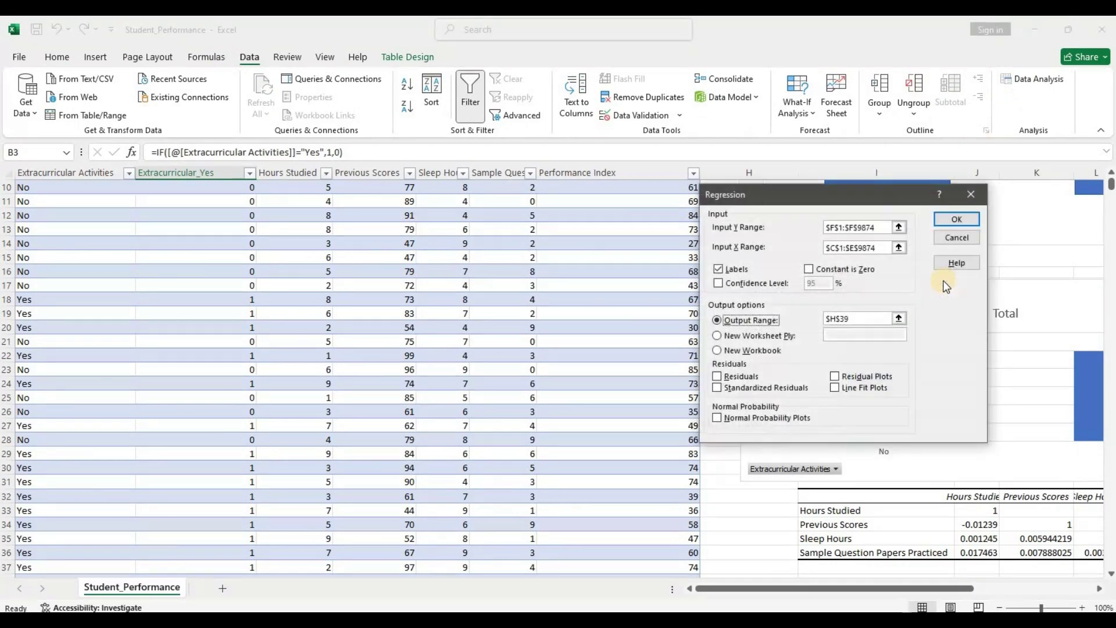
{"action": "left_click", "coordinate": [859, 227]}
{"action": "left_click", "coordinate": [626, 187]}
{"action": "key", "text": "ctrl+shift+Down"}
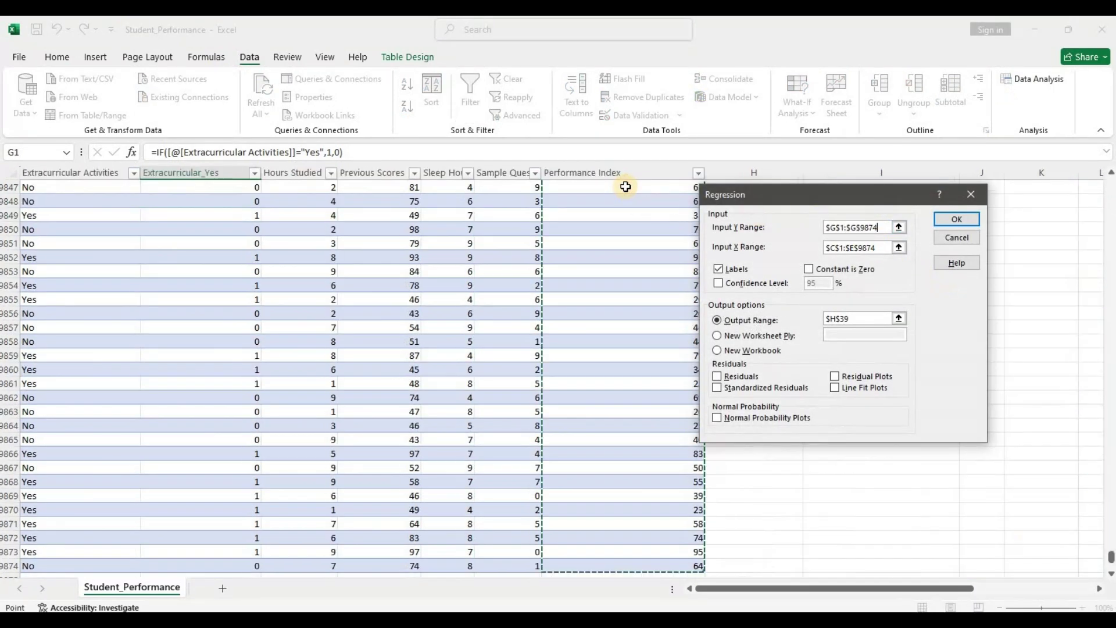
Set the regression's X range to $B$1:$F$9874, from Extracurricular_Yes through the sample question papers column
{"action": "left_click_drag", "start_coordinate": [1111, 560], "coordinate": [1072, 227]}
{"action": "left_click", "coordinate": [828, 247]}
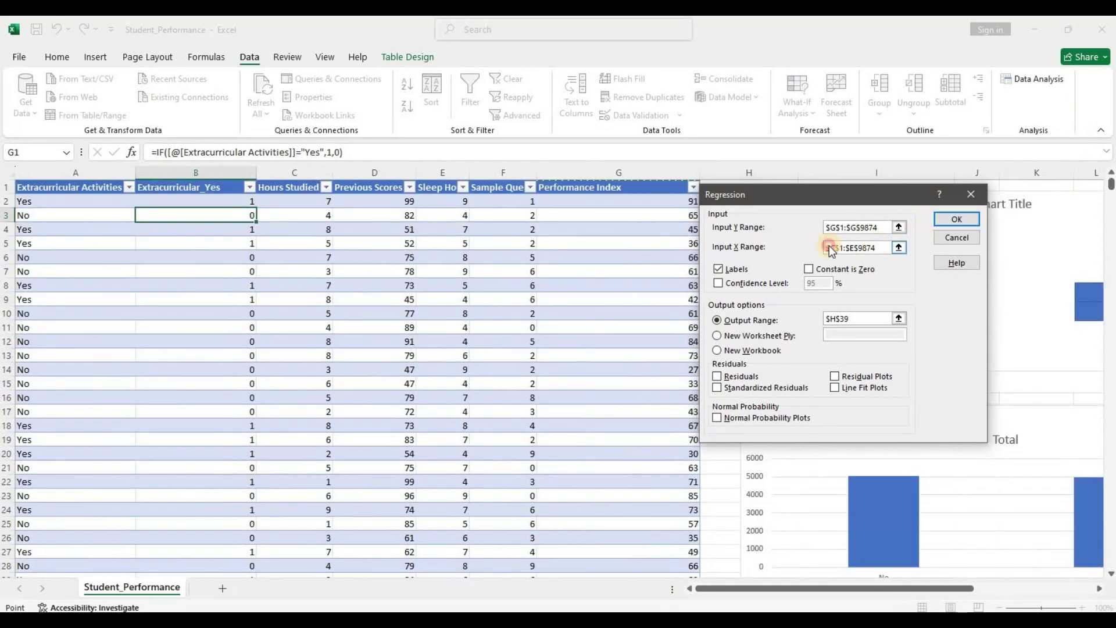
{"action": "key", "text": "BackSpace"}
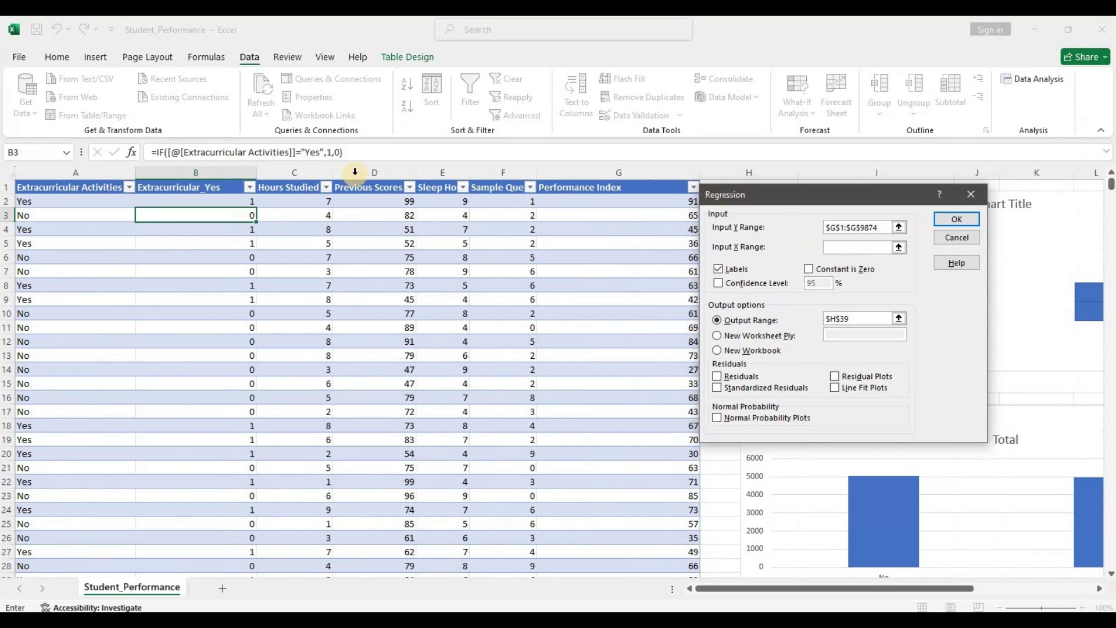
{"action": "left_click", "coordinate": [211, 187]}
{"action": "left_click_drag", "start_coordinate": [212, 187], "coordinate": [487, 185]}
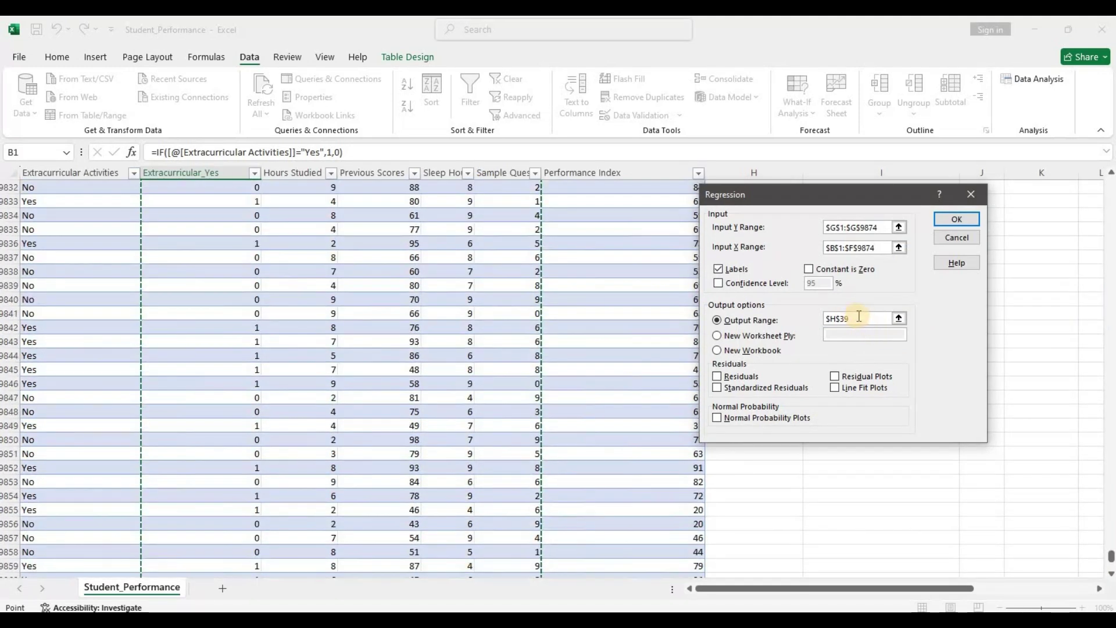
Set the regression's output range to cell $I$60 and run the analysis
{"action": "left_click", "coordinate": [860, 318]}
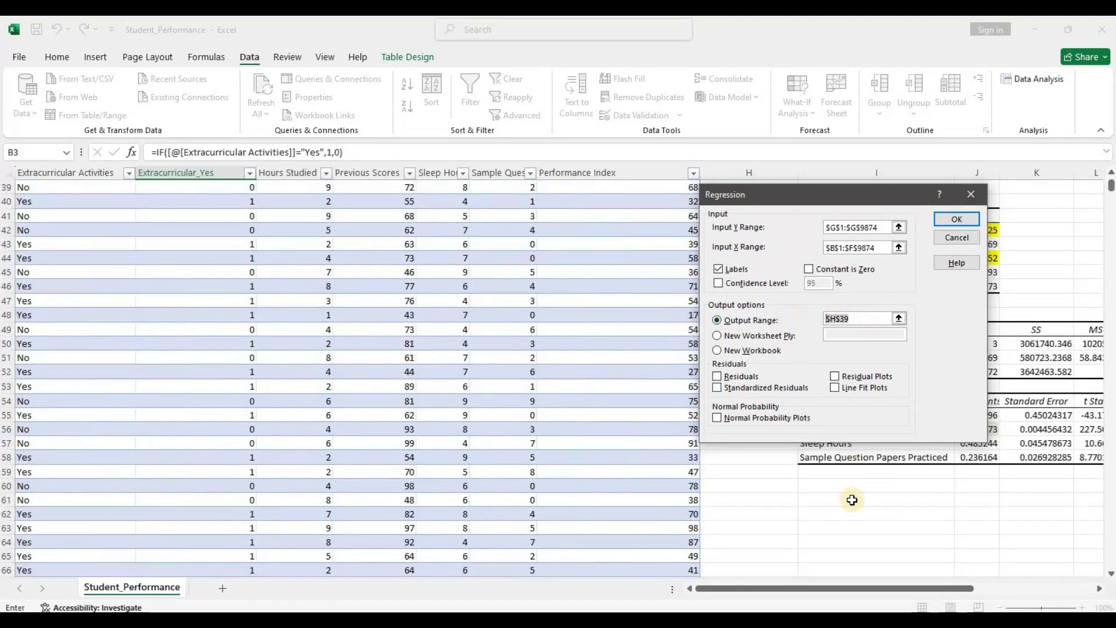
{"action": "left_click", "coordinate": [831, 488]}
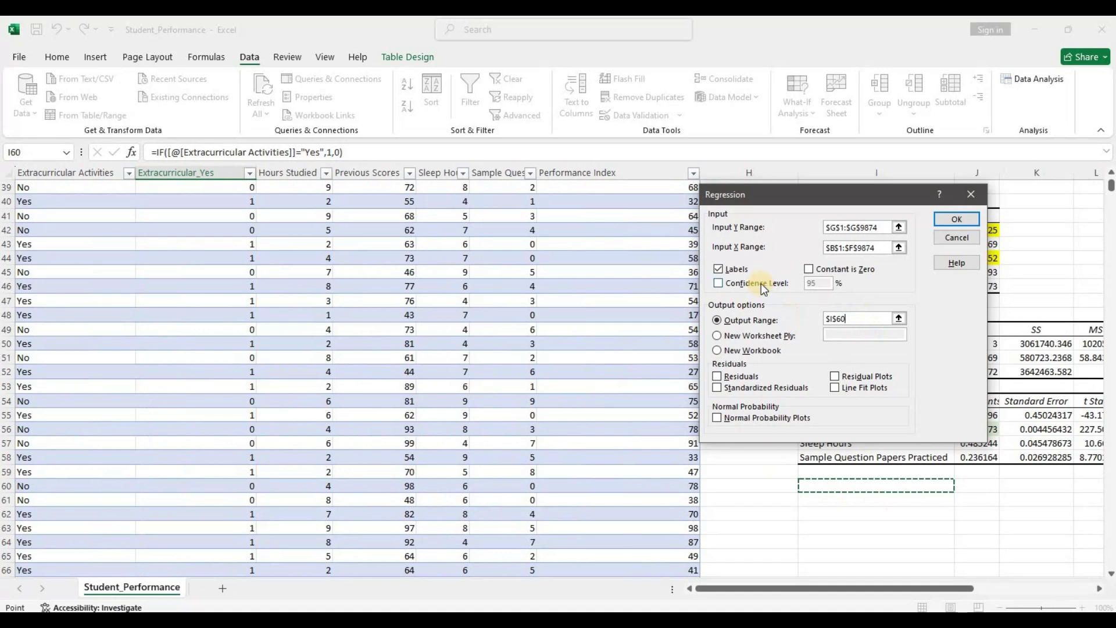
{"action": "left_click", "coordinate": [954, 219]}
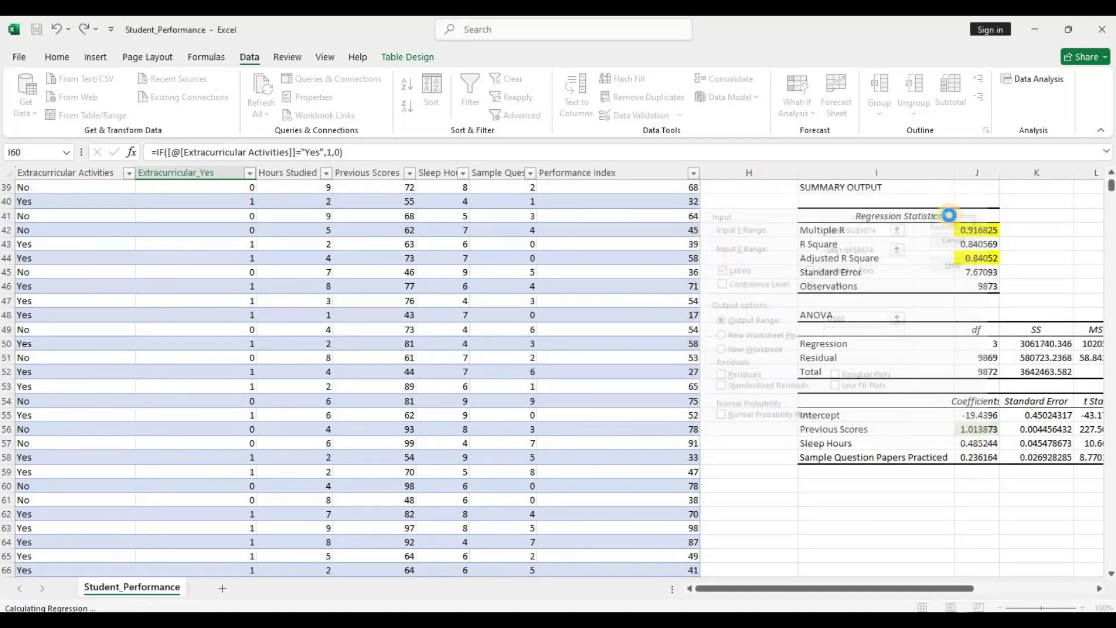
Highlight the new regression's Adjusted R Square in cell J65 with yellow fill
{"action": "scroll", "coordinate": [902, 338], "scroll_direction": "down", "scroll_amount": 5}
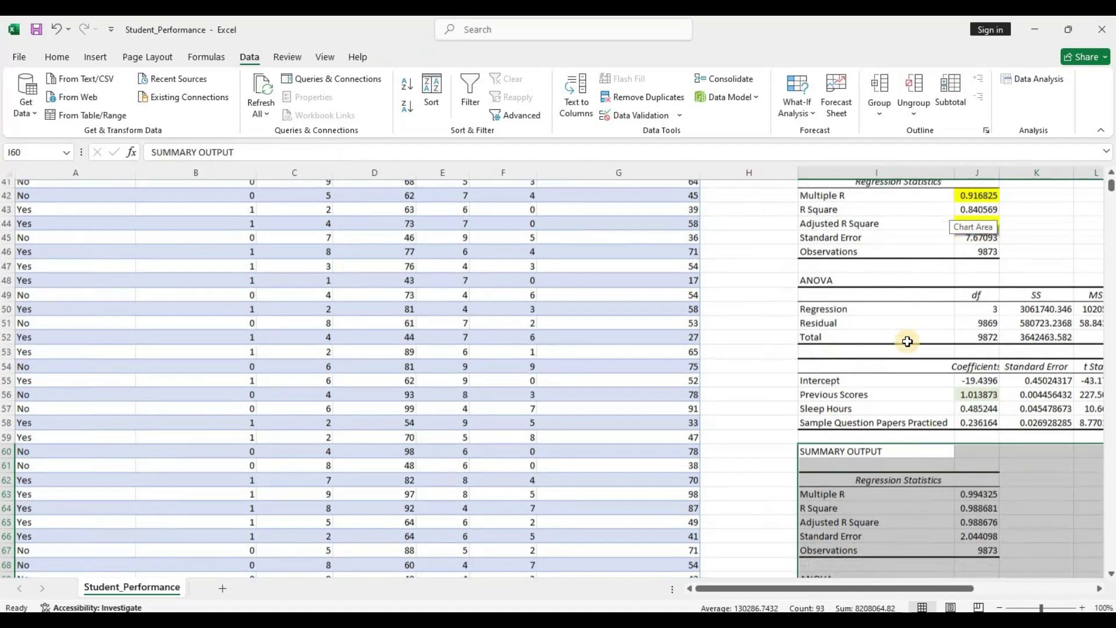
{"action": "left_click_drag", "start_coordinate": [866, 589], "coordinate": [907, 589]}
{"action": "left_click", "coordinate": [737, 342]}
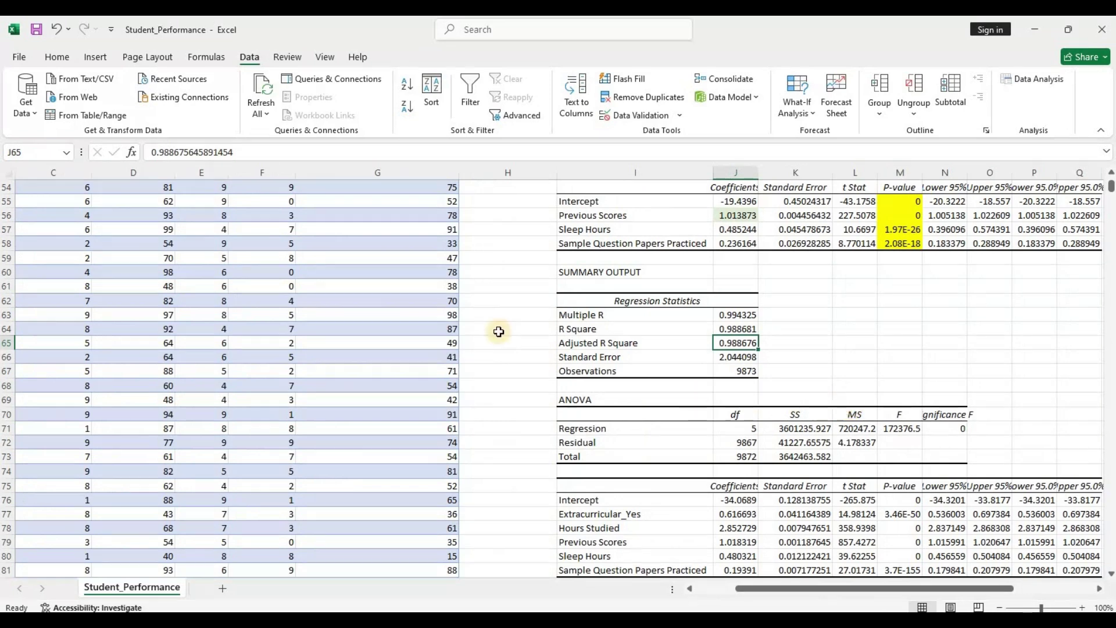
{"action": "left_click", "coordinate": [59, 57]}
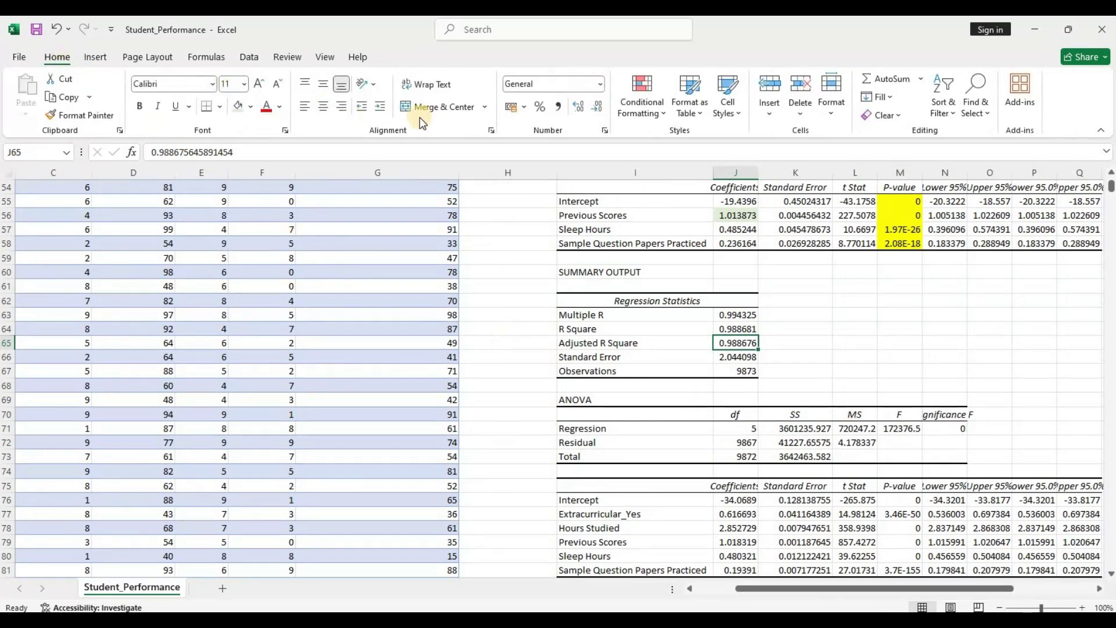
{"action": "left_click", "coordinate": [249, 109]}
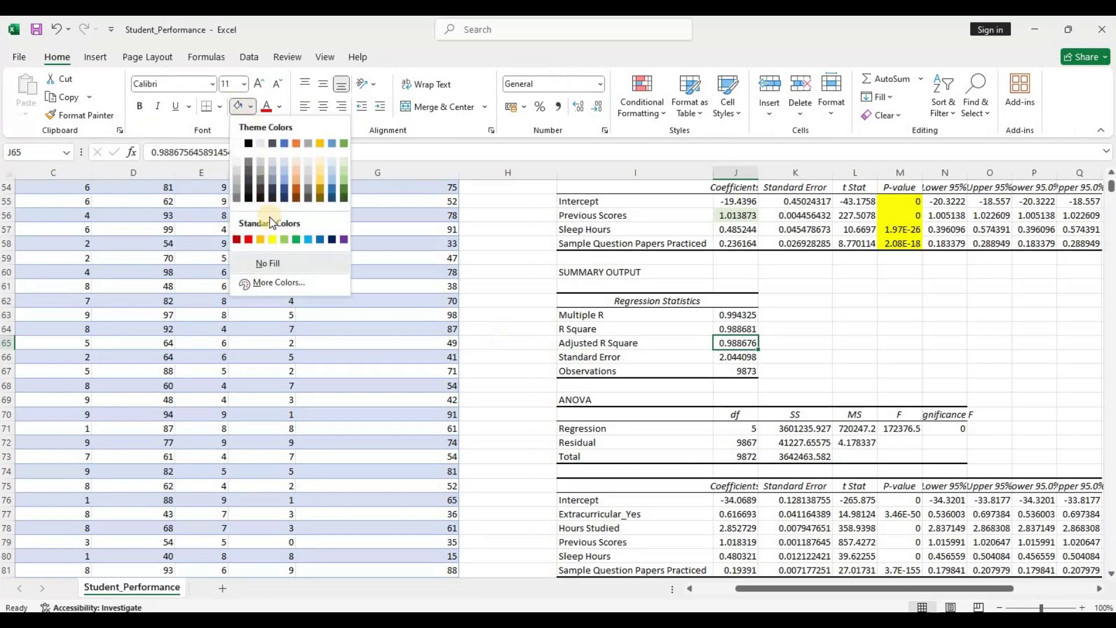
{"action": "left_click", "coordinate": [274, 242]}
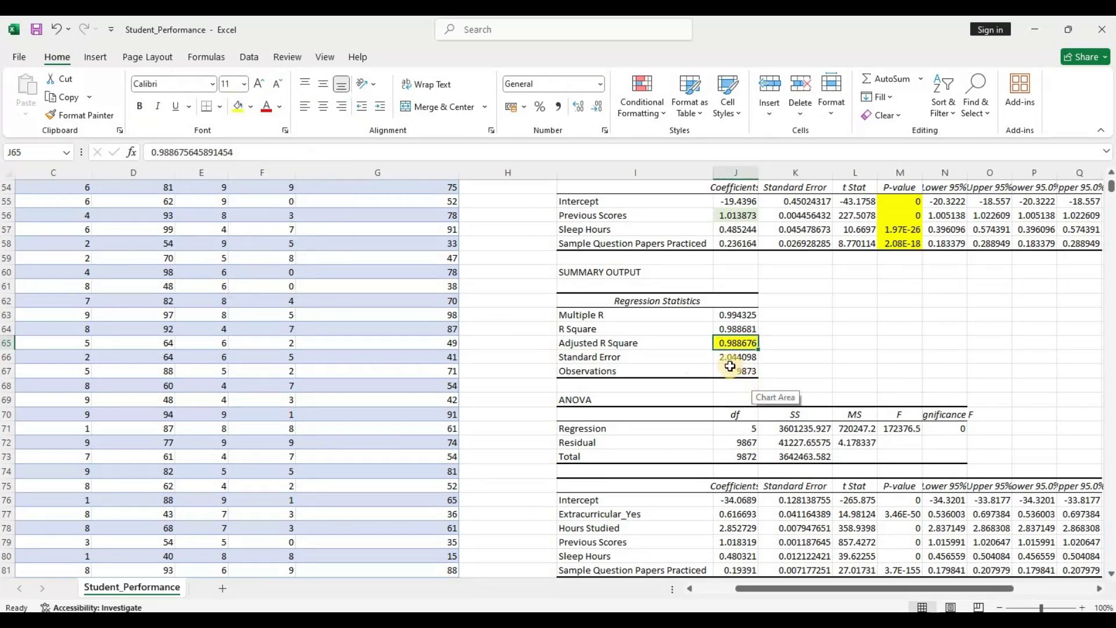
Highlight the new regression's Multiple R in J63 and its P-values in M76:M81 with yellow fill
{"action": "scroll", "coordinate": [408, 273], "scroll_direction": "up", "scroll_amount": 6}
{"action": "scroll", "coordinate": [407, 269], "scroll_direction": "up", "scroll_amount": 1}
{"action": "scroll", "coordinate": [412, 274], "scroll_direction": "down", "scroll_amount": 8}
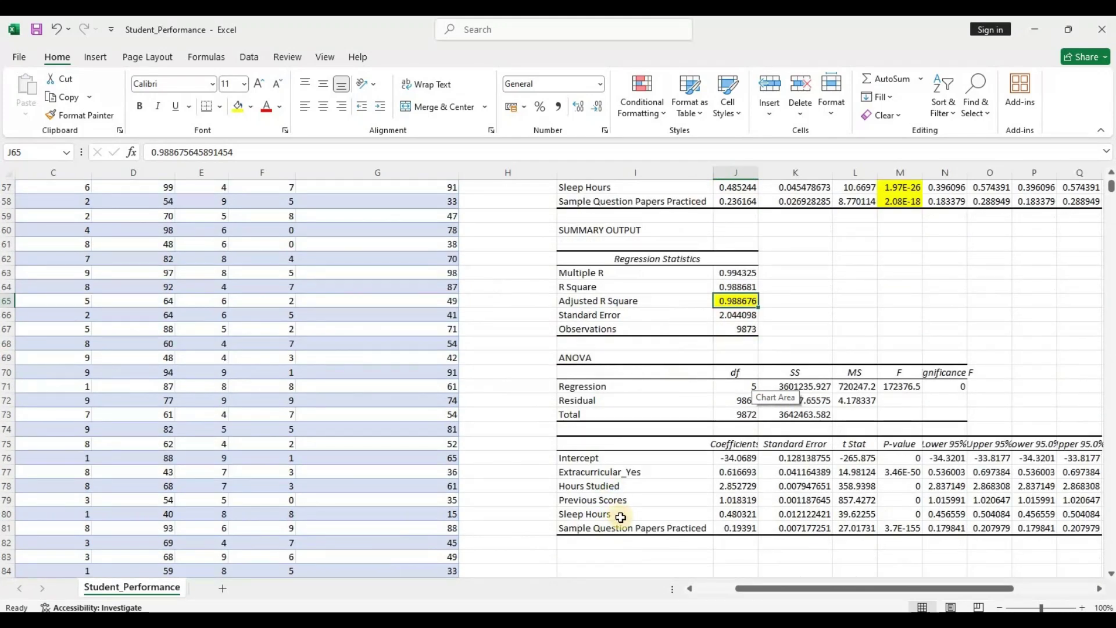
{"action": "left_click", "coordinate": [734, 273]}
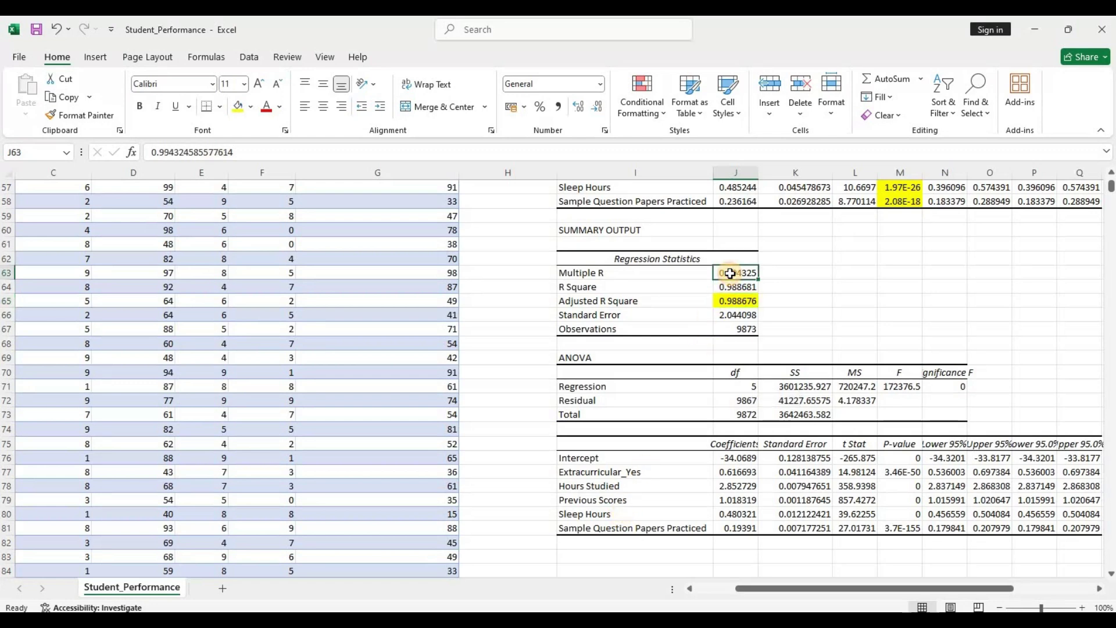
{"action": "left_click", "coordinate": [237, 107]}
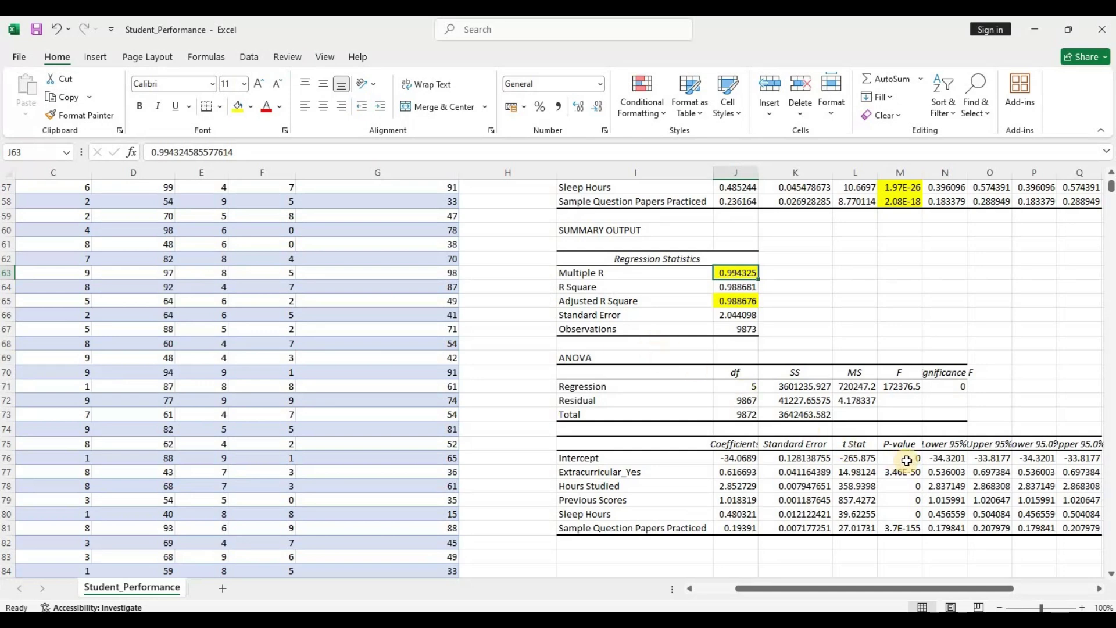
{"action": "left_click_drag", "start_coordinate": [902, 457], "coordinate": [905, 528]}
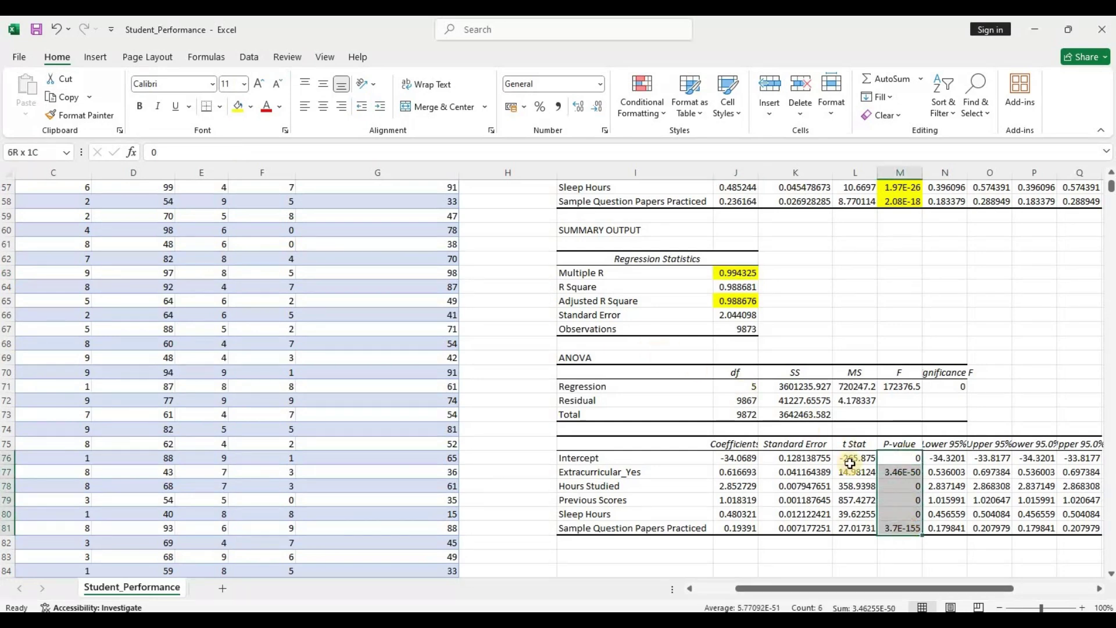
{"action": "left_click", "coordinate": [244, 114]}
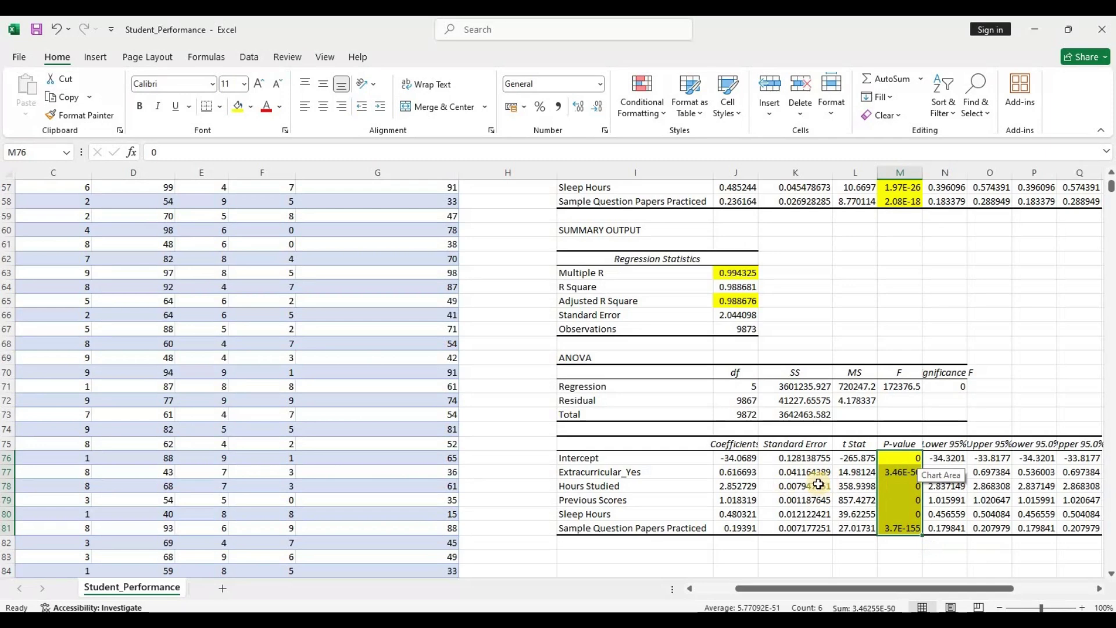
Fill the Hours Studied coefficient in cell J78 with light blue
{"action": "left_click", "coordinate": [711, 486]}
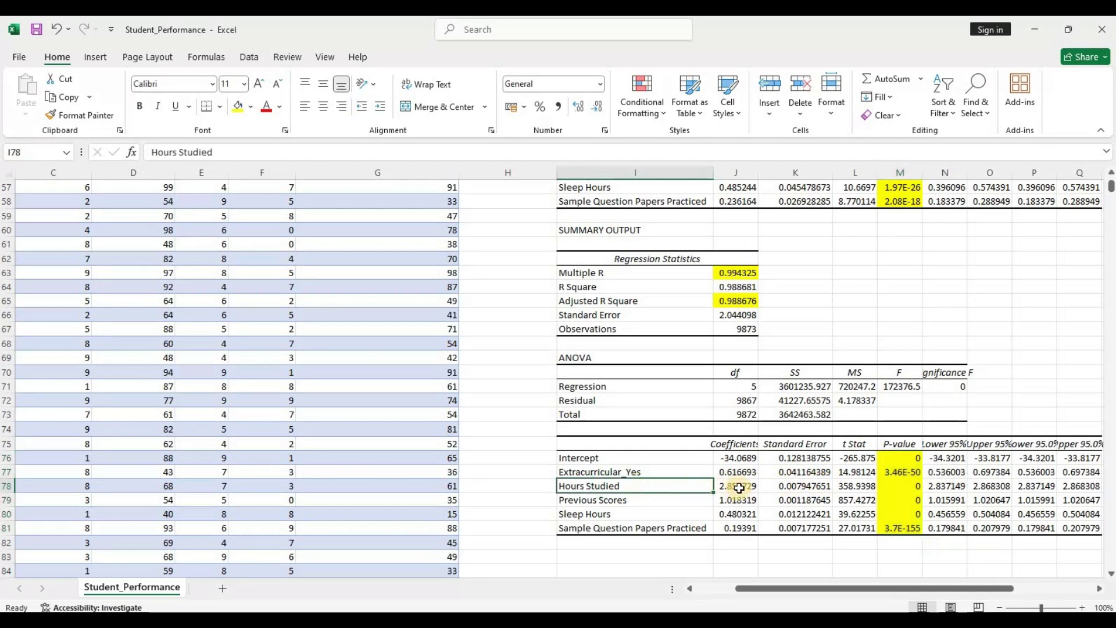
{"action": "left_click", "coordinate": [722, 492]}
{"action": "left_click", "coordinate": [252, 107]}
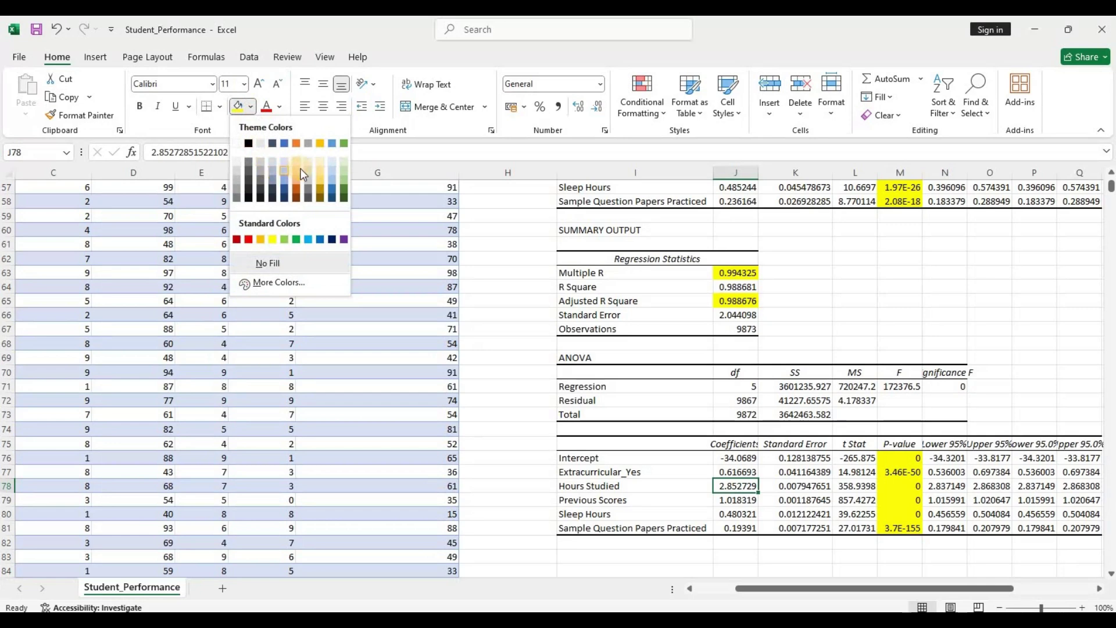
{"action": "left_click", "coordinate": [285, 170]}
Fill the Previous Scores coefficient in cell J79 with the same light blue as the Hours Studied coefficient
{"action": "left_click", "coordinate": [736, 500]}
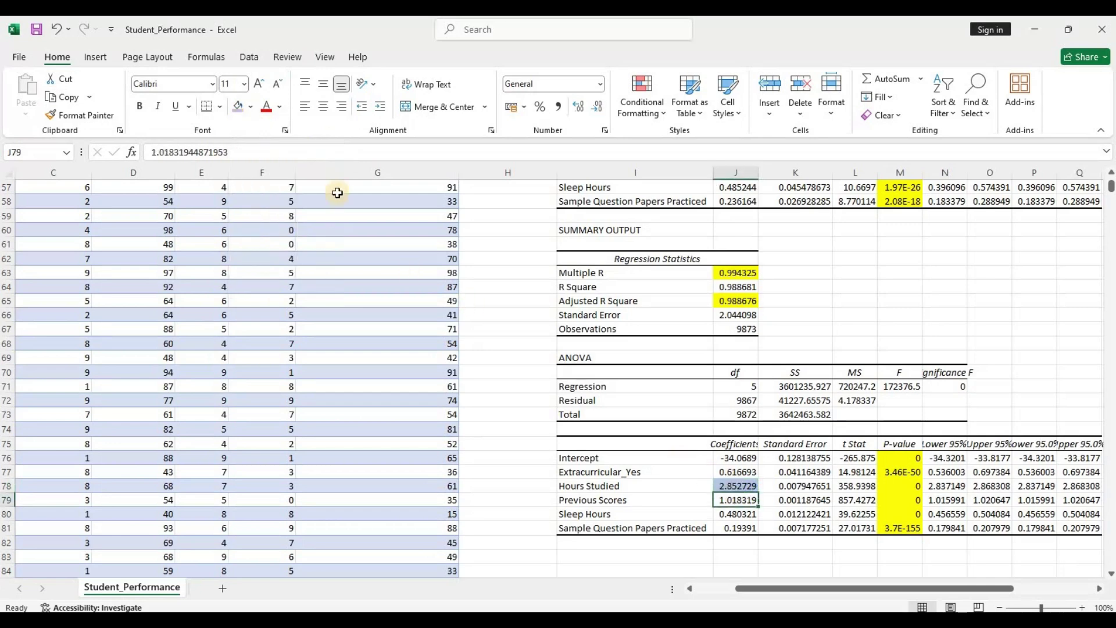
{"action": "key", "text": "F4"}
{"action": "key", "text": "Down"}
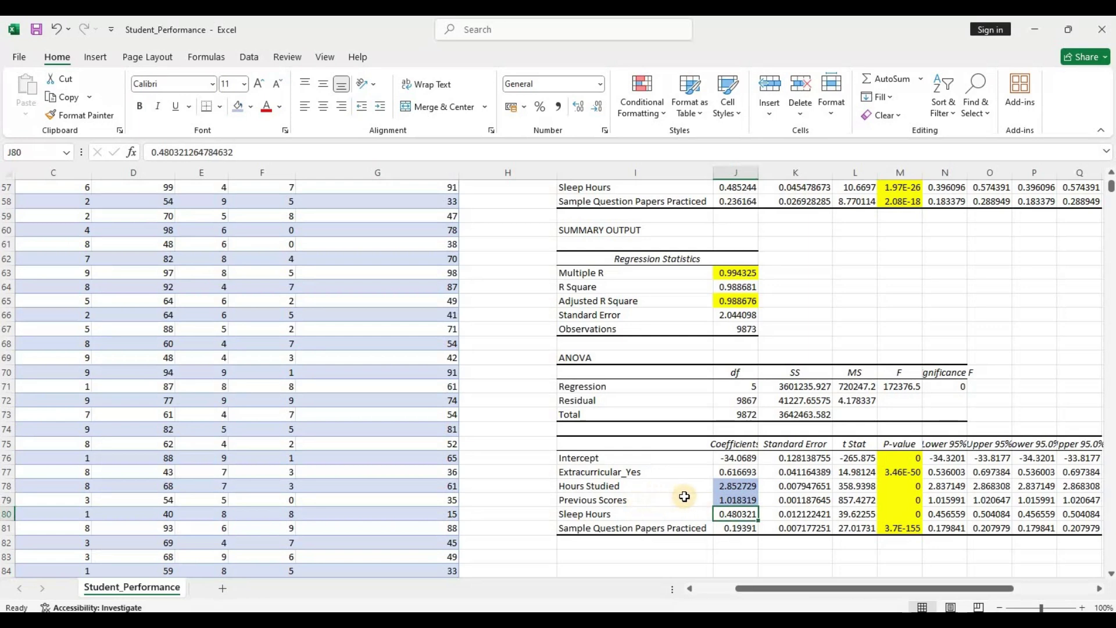
{"action": "left_click", "coordinate": [731, 498]}
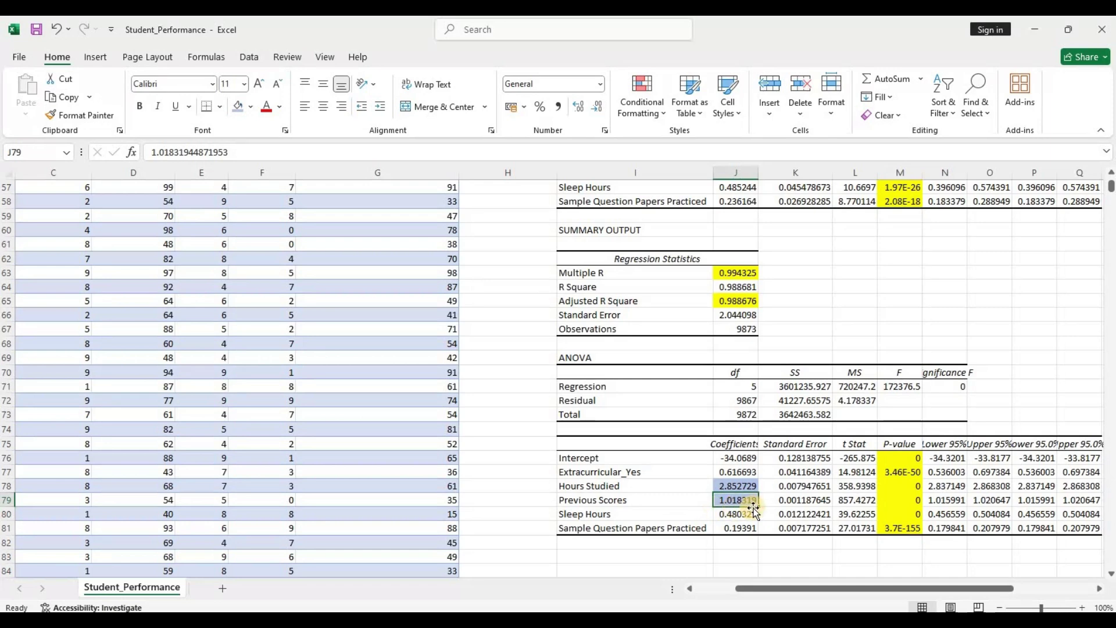
{"action": "left_click_drag", "start_coordinate": [727, 488], "coordinate": [727, 489]}
{"action": "key", "text": "shift+Return"}
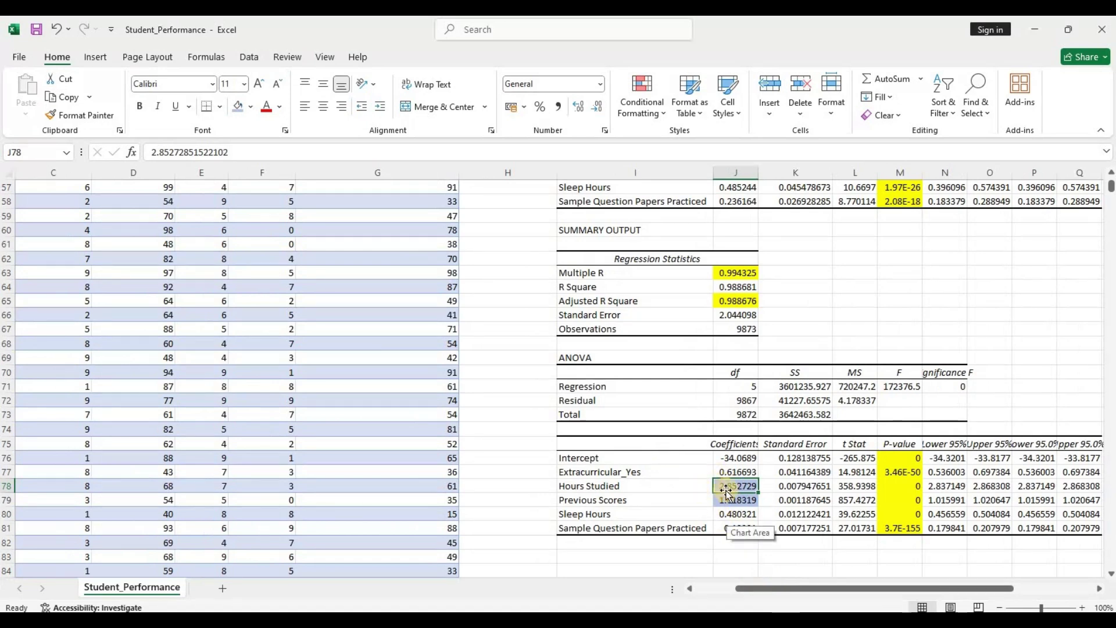
Fill the Hours Studied Lower 95% and Upper 95% bounds in N78:O78 with the same light blue
{"action": "left_click", "coordinate": [781, 588]}
{"action": "left_click_drag", "start_coordinate": [782, 588], "coordinate": [801, 585]}
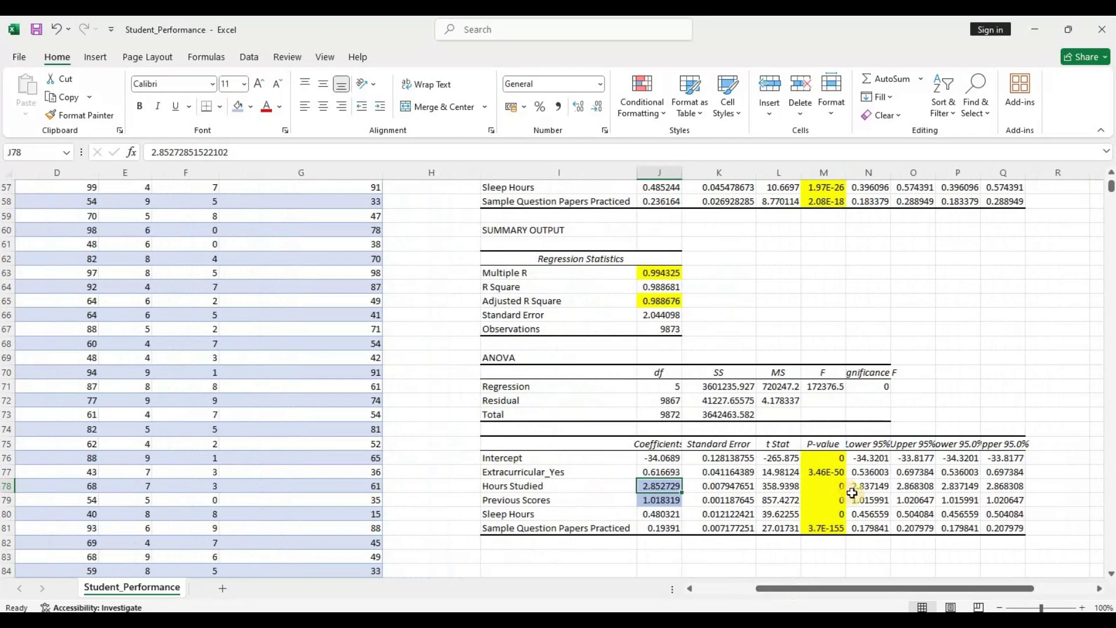
{"action": "left_click_drag", "start_coordinate": [858, 491], "coordinate": [910, 488]}
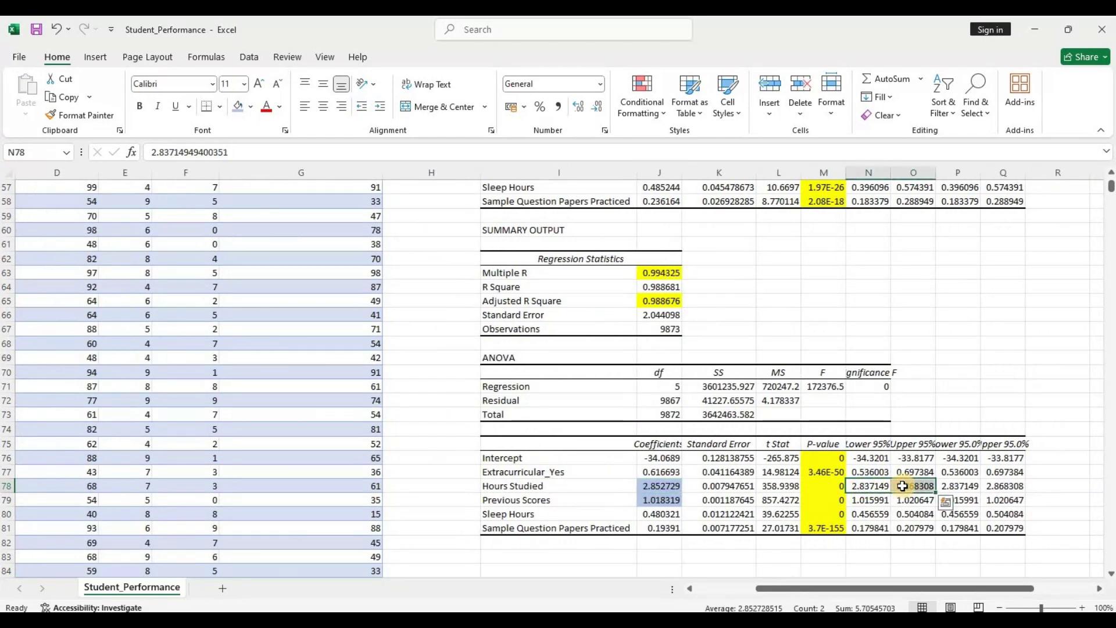
{"action": "left_click", "coordinate": [238, 111]}
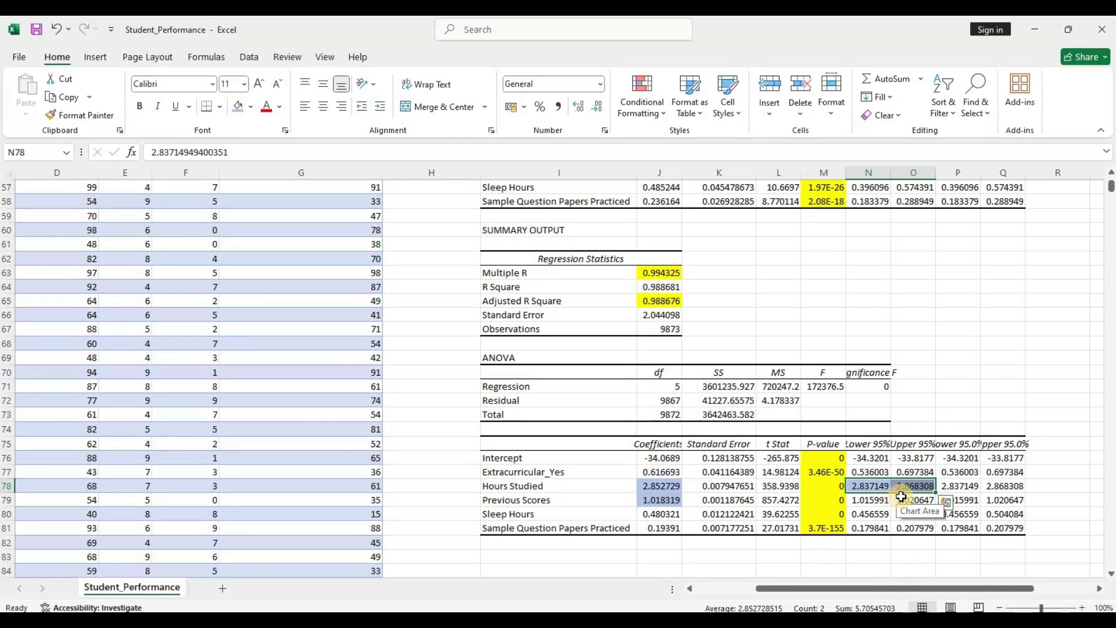
{"action": "left_click", "coordinate": [663, 487]}
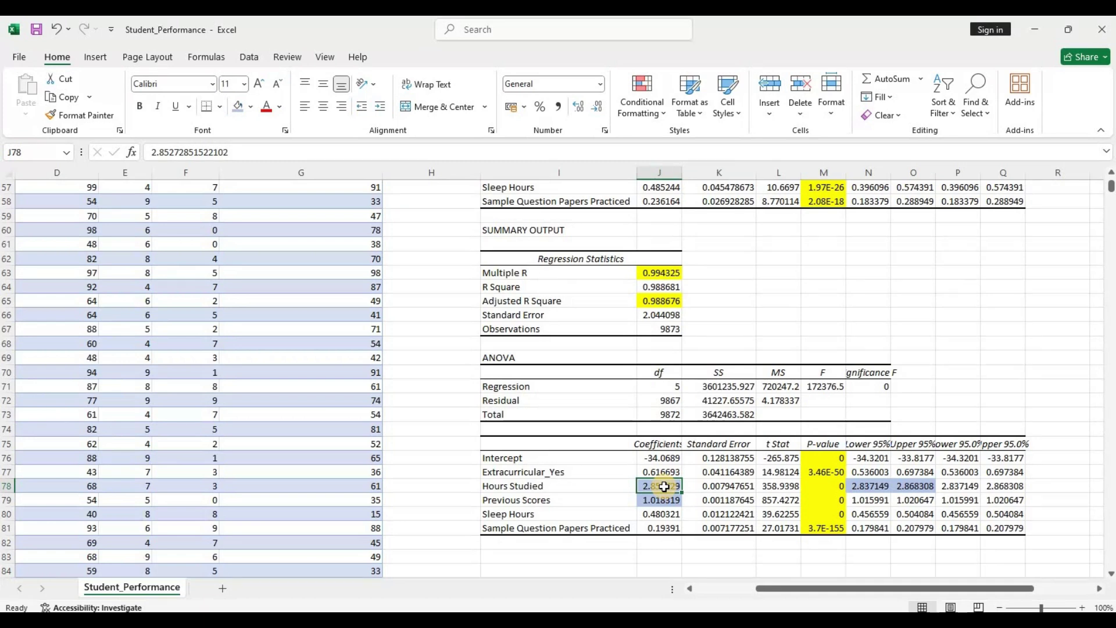
Enter in I84 "Model = -34.0689 + 0.616 * Extracurricular_Yes + 2.85 * Hours Studied + 1.01 * Previous Scores + 0.48* Sleep Hours + 0.19 * Sample Questions"
{"action": "left_click_drag", "start_coordinate": [837, 589], "coordinate": [839, 483]}
{"action": "scroll", "coordinate": [840, 476], "scroll_direction": "up", "scroll_amount": 3}
{"action": "scroll", "coordinate": [840, 477], "scroll_direction": "down", "scroll_amount": 2}
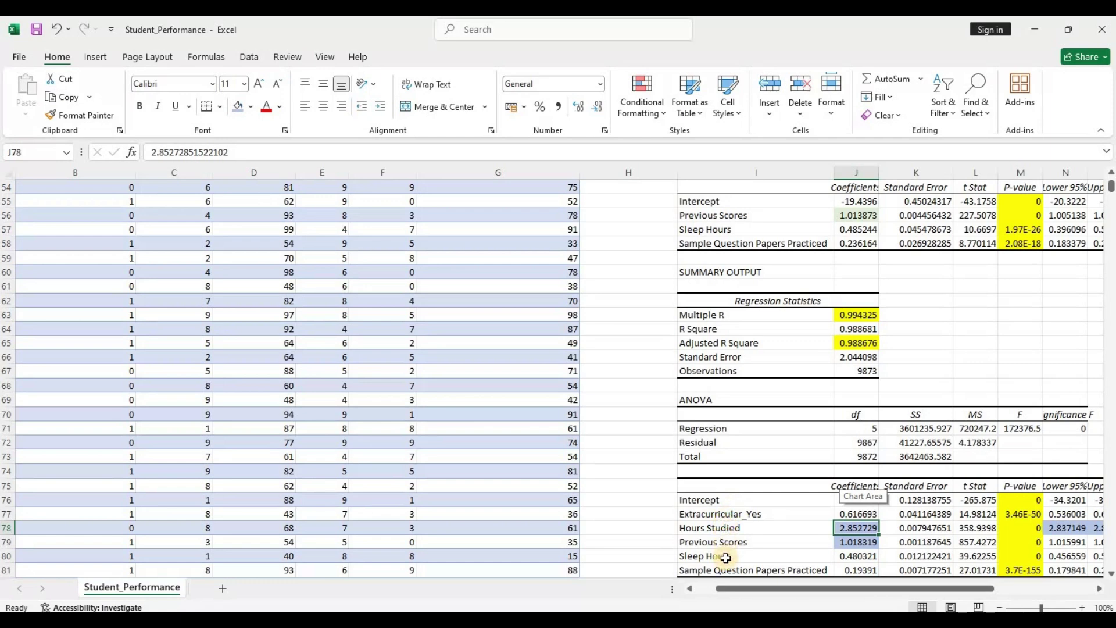
{"action": "scroll", "coordinate": [803, 514], "scroll_direction": "down", "scroll_amount": 3}
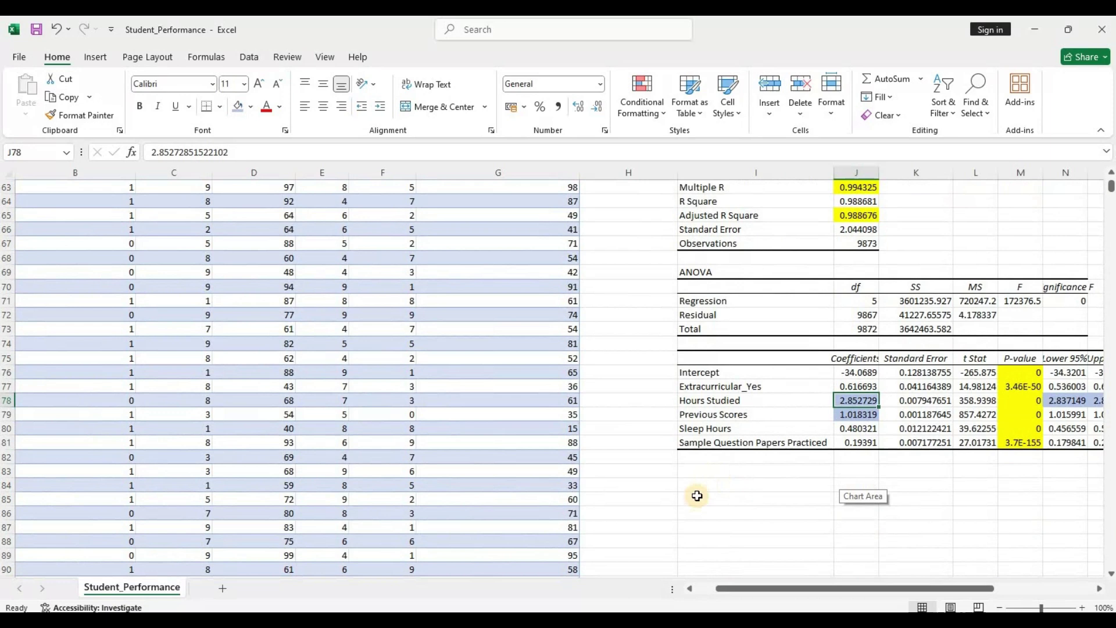
{"action": "left_click", "coordinate": [697, 489]}
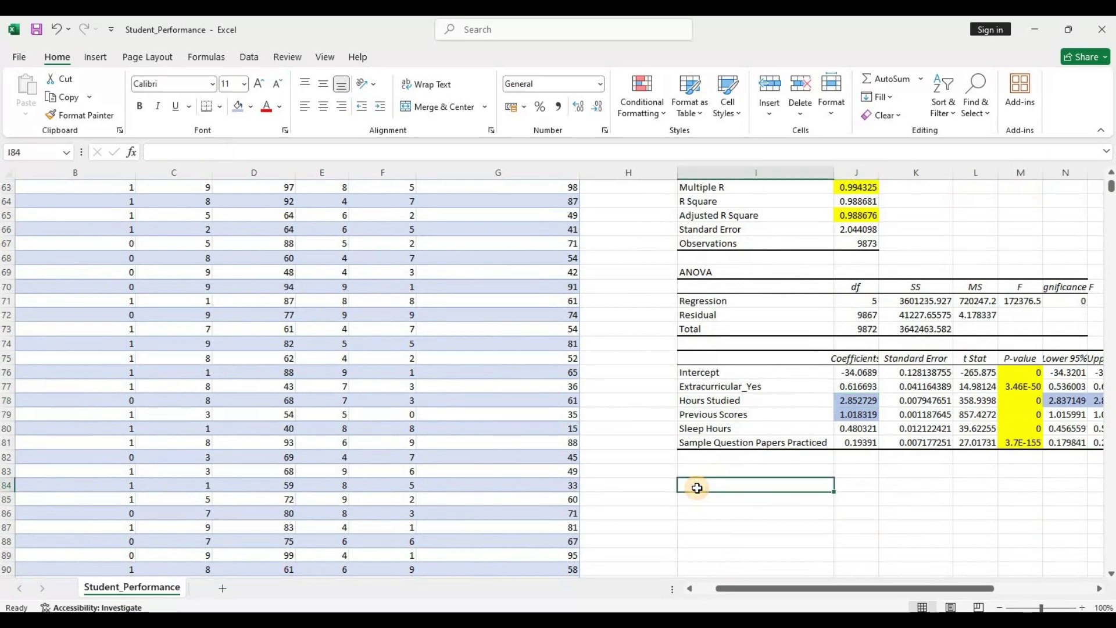
{"action": "type", "text": "M"}
{"action": "type", "text": "odew"}
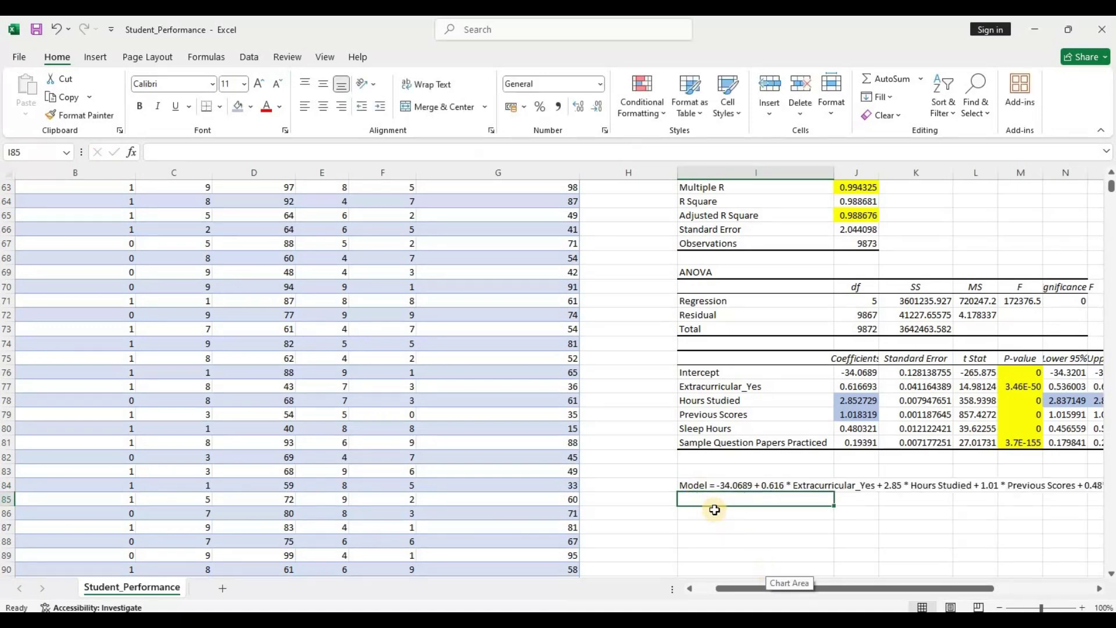
Fill the model equation's row across cells I84:R84 with light gold
{"action": "left_click_drag", "start_coordinate": [750, 589], "coordinate": [800, 589]}
{"action": "left_click_drag", "start_coordinate": [523, 485], "coordinate": [1077, 485]}
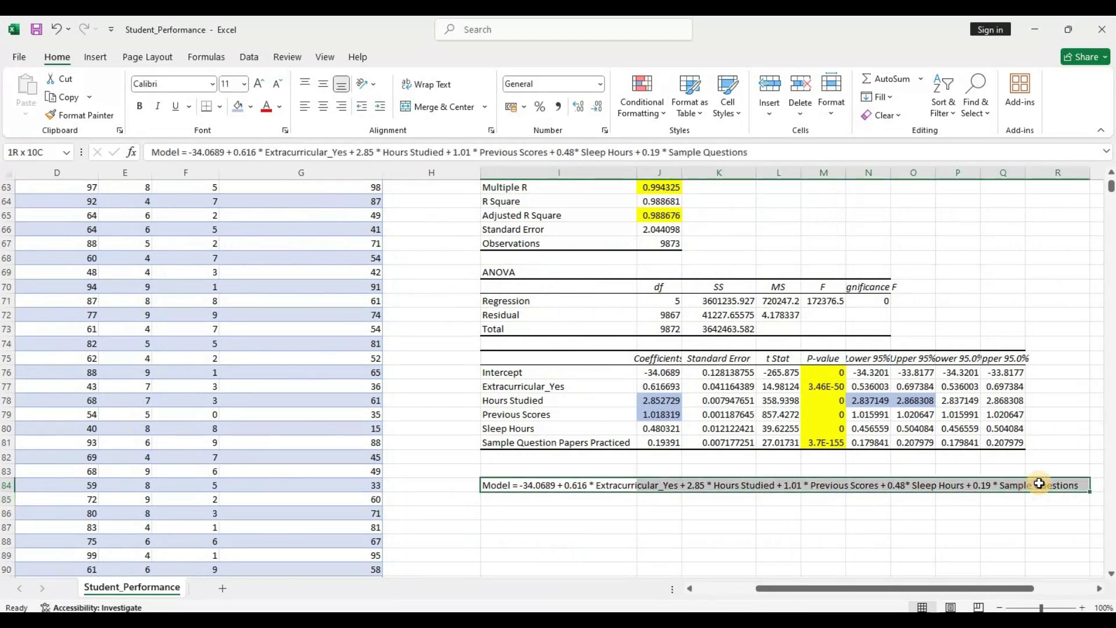
{"action": "left_click", "coordinate": [251, 111]}
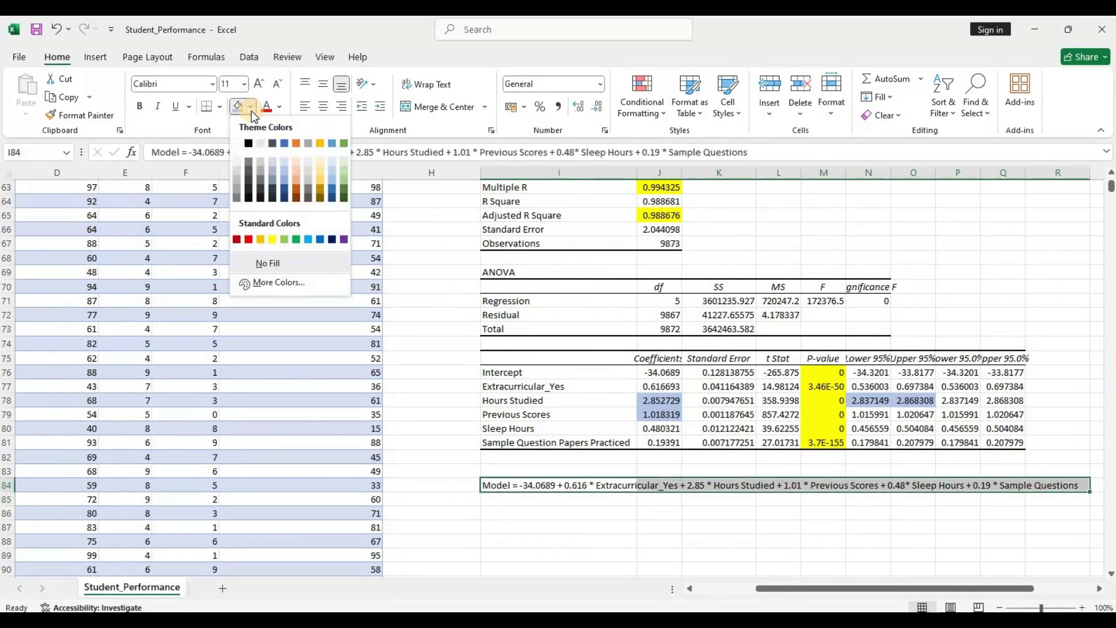
{"action": "left_click", "coordinate": [320, 164]}
{"action": "left_click", "coordinate": [507, 487]}
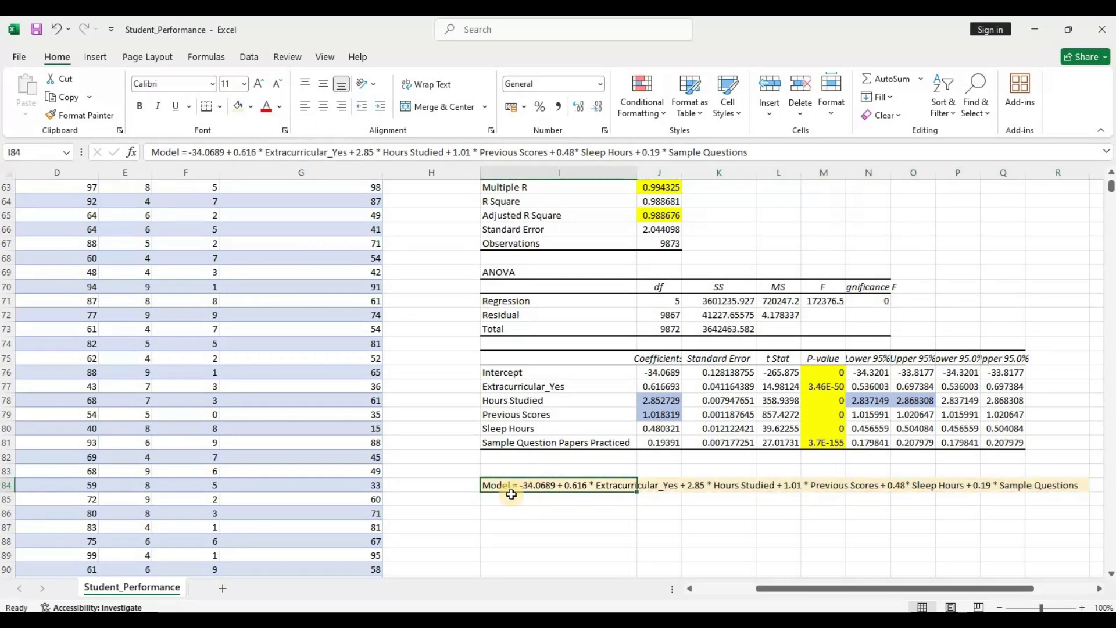
{"action": "left_click", "coordinate": [573, 504]}
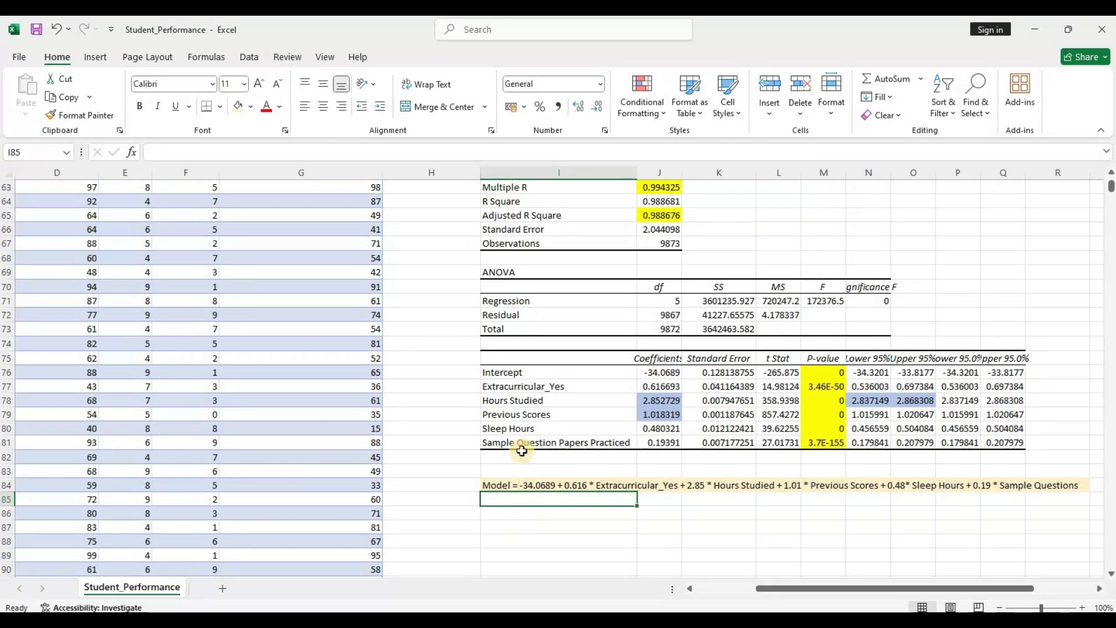
Examine the terms of the model equation in row 84 against the regression coefficients in J76:J81
{"action": "left_click", "coordinate": [616, 485]}
{"action": "key", "text": "Right"}
{"action": "key", "text": "Right"}
{"action": "key", "text": "Right"}
{"action": "key", "text": "Right"}
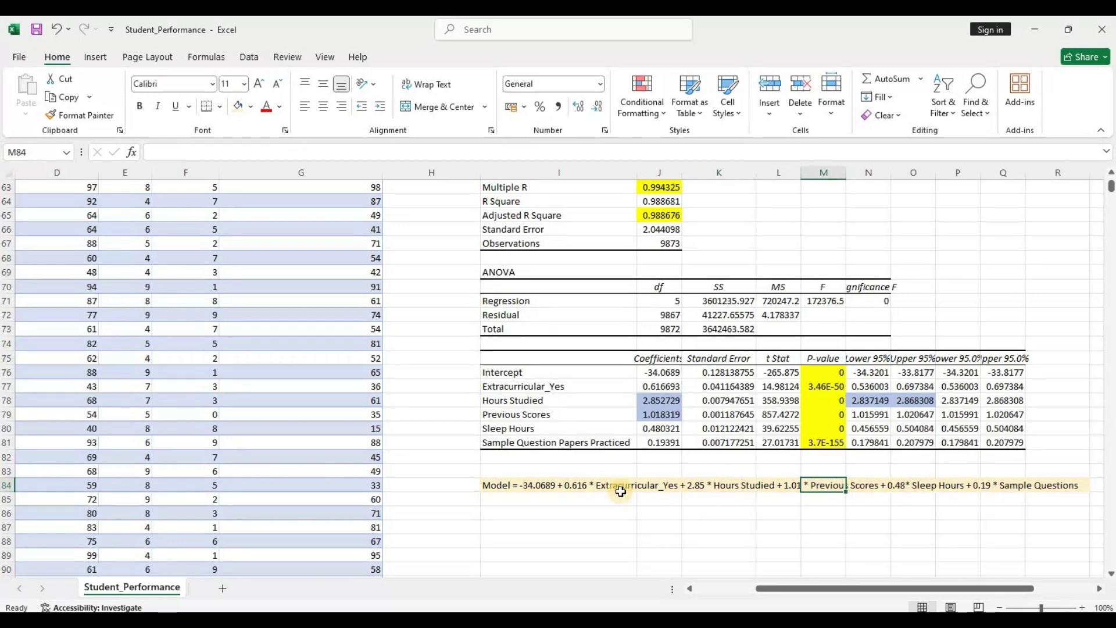
{"action": "left_click", "coordinate": [503, 514]}
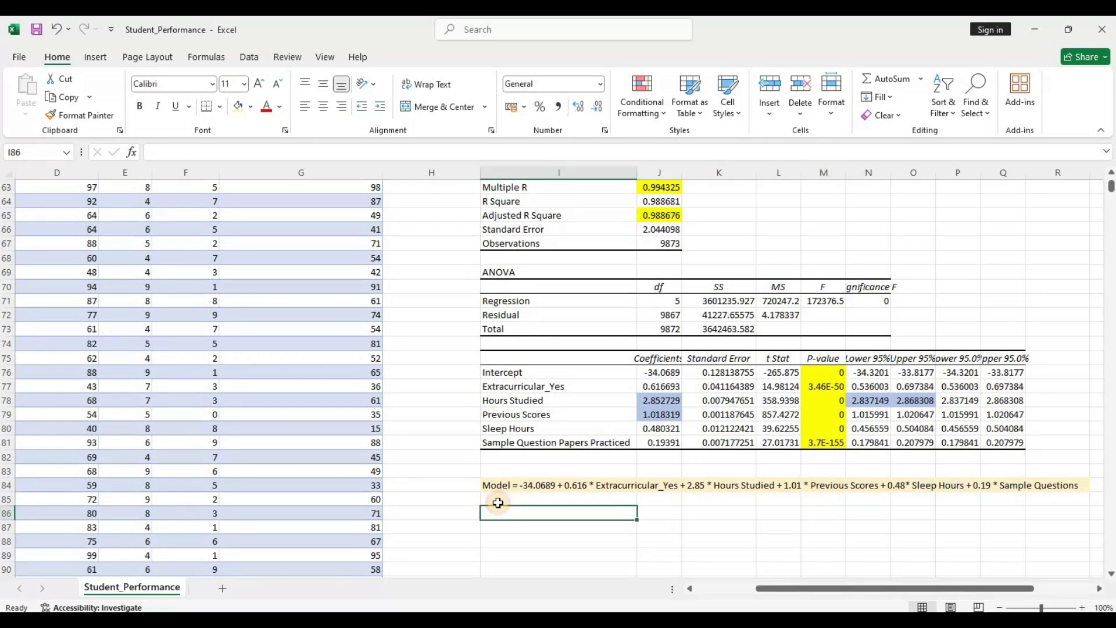
{"action": "left_click", "coordinate": [499, 485]}
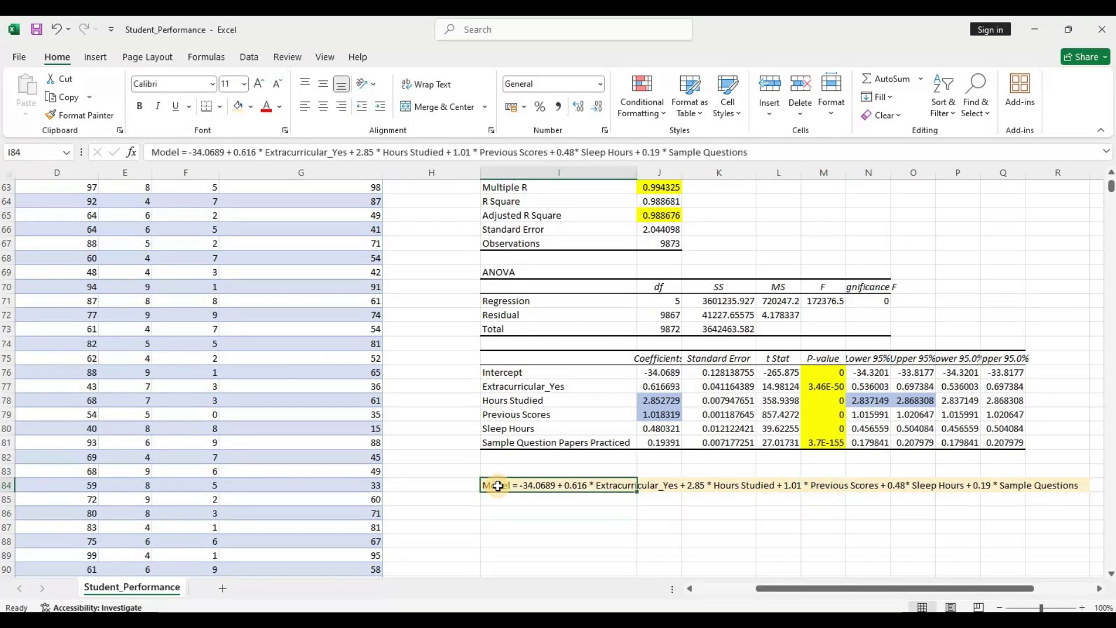
{"action": "left_click_drag", "start_coordinate": [662, 372], "coordinate": [664, 443]}
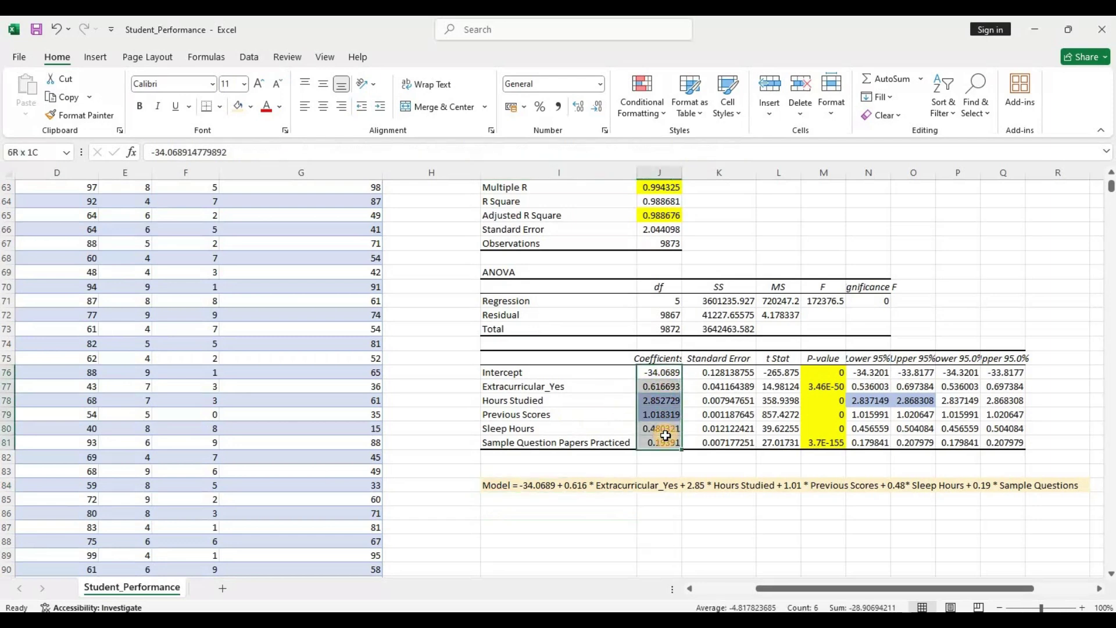
{"action": "left_click", "coordinate": [495, 485]}
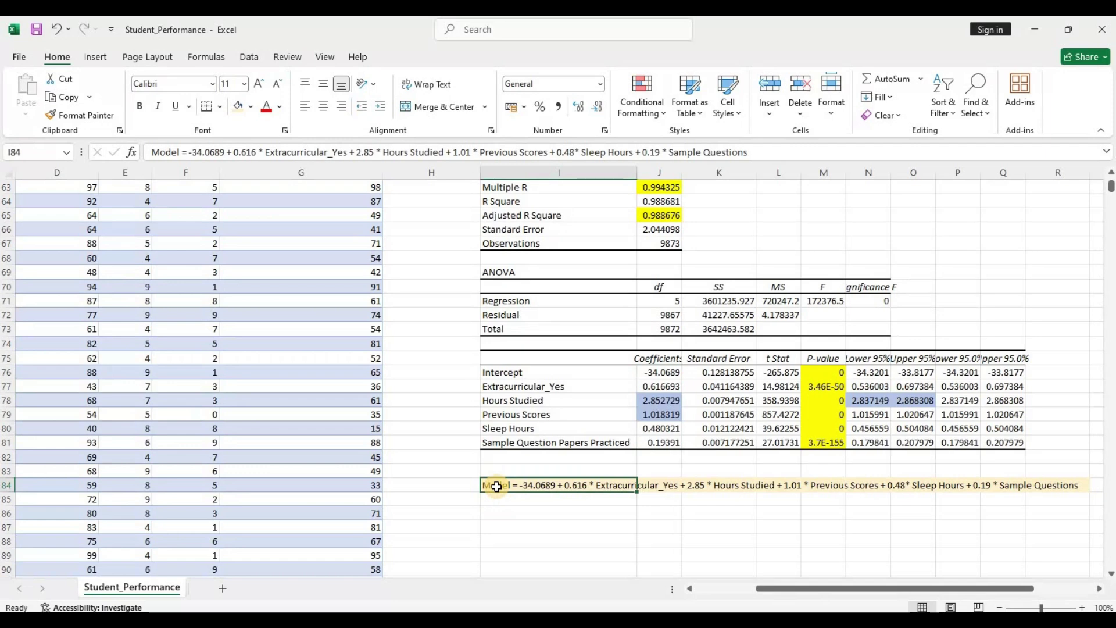